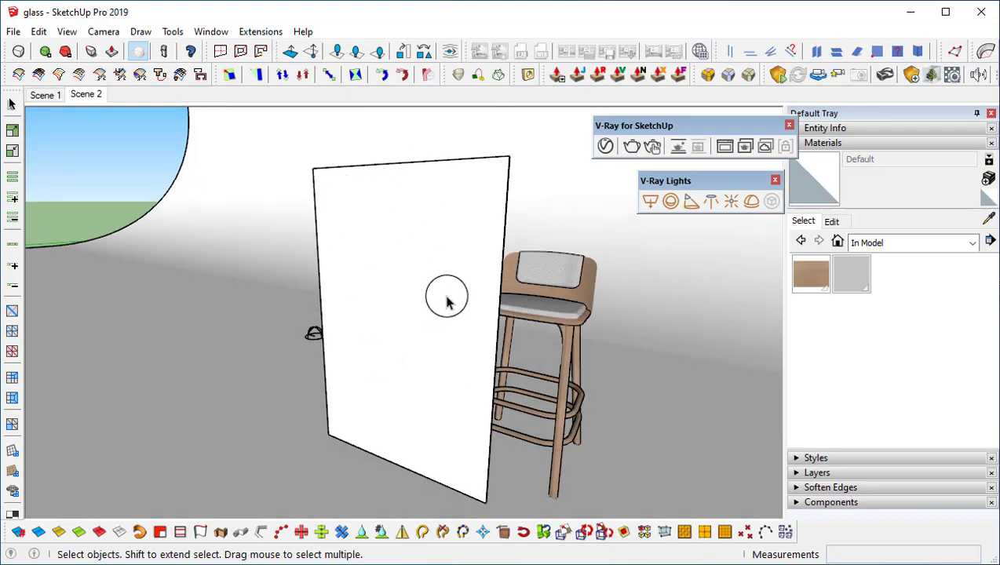
# Step: Open the V-Ray Asset Editor and view the flat upright panel standing beside the bar stool
pyautogui.click(605, 146)
pyautogui.moveTo(212, 18); pyautogui.dragTo(481, 24)
pyautogui.click(144, 57)
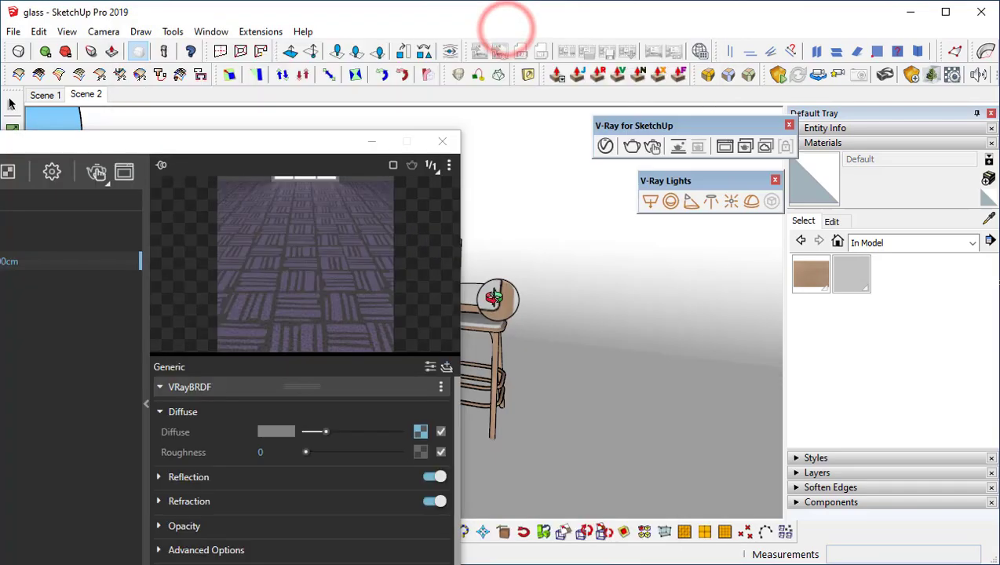
pyautogui.moveTo(541, 283)
pyautogui.mouseDown(button='middle')
pyautogui.moveTo(585, 313)
pyautogui.moveTo(493, 256)
pyautogui.moveTo(663, 291)
pyautogui.moveTo(609, 293)
pyautogui.moveTo(665, 250)
pyautogui.mouseUp(button='middle')
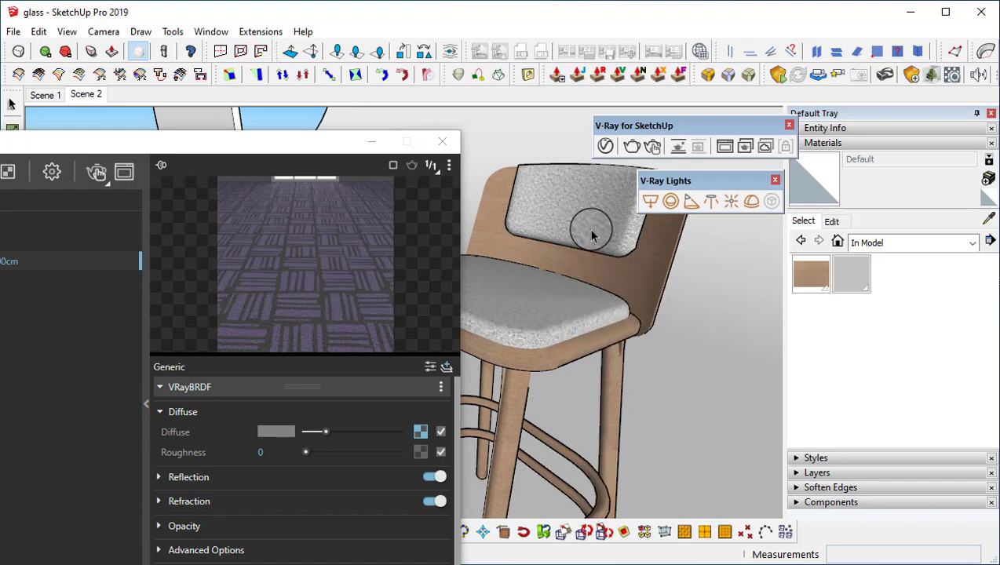
pyautogui.moveTo(149, 143); pyautogui.dragTo(428, 52)
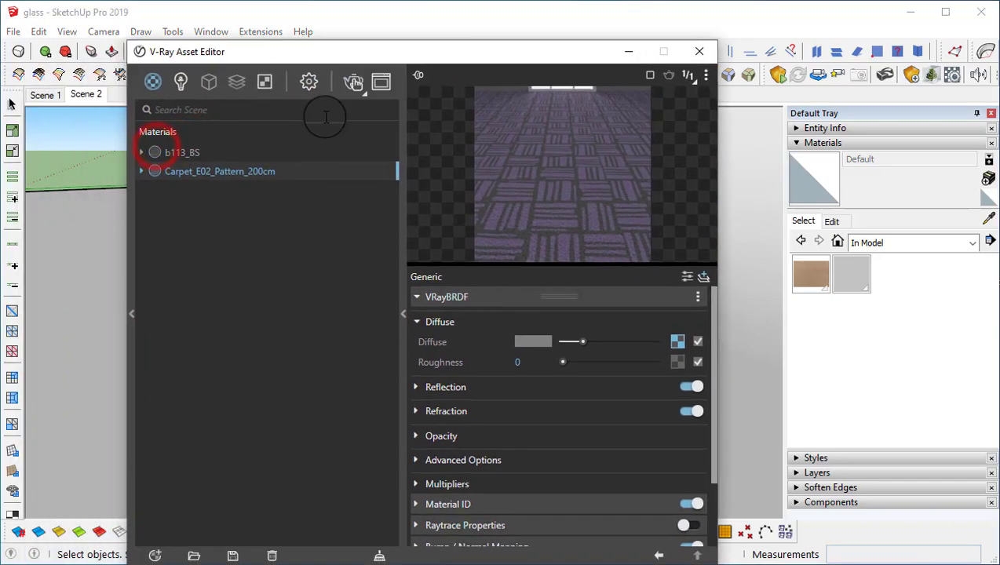
pyautogui.moveTo(524, 52); pyautogui.dragTo(375, 47)
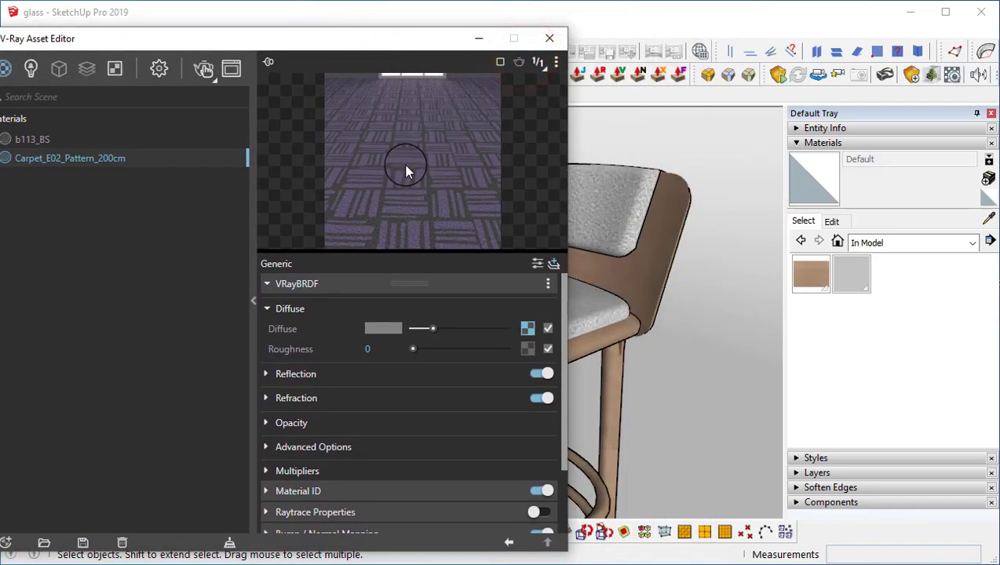
pyautogui.moveTo(286, 35); pyautogui.dragTo(437, 31)
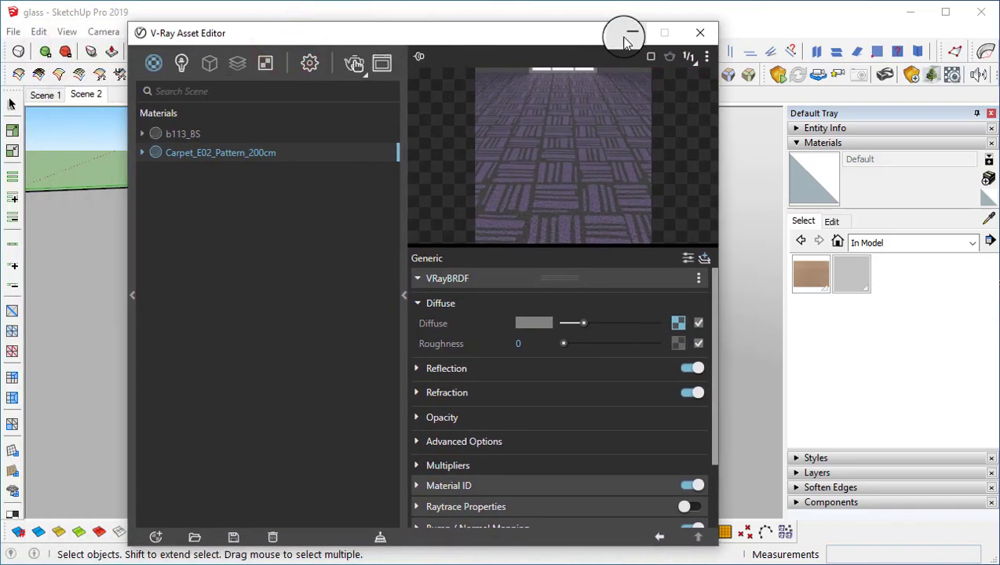
pyautogui.moveTo(558, 38)
pyautogui.mouseDown()
pyautogui.moveTo(250, 324)
pyautogui.moveTo(280, 314)
pyautogui.mouseUp()
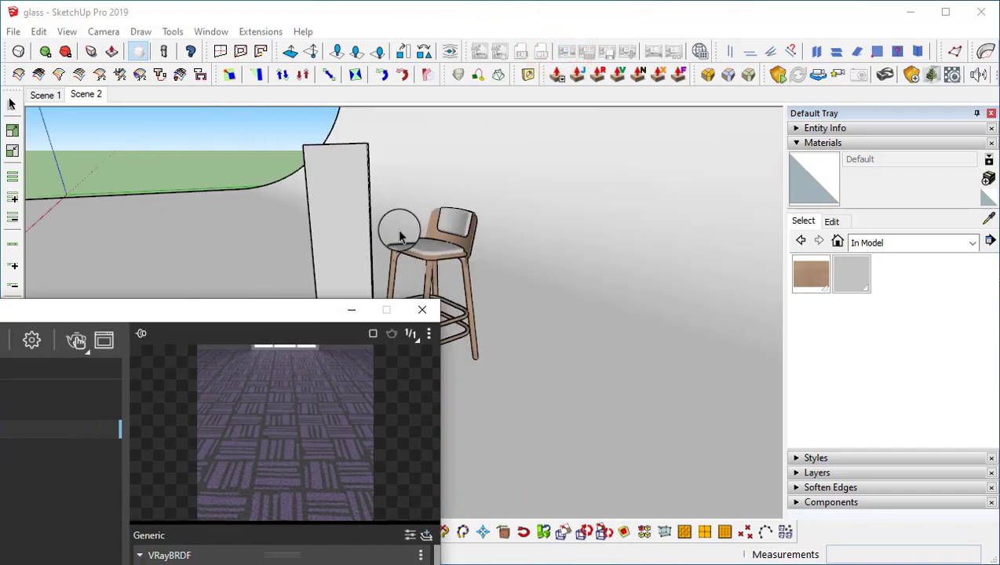
pyautogui.scroll(5, 442, 179)
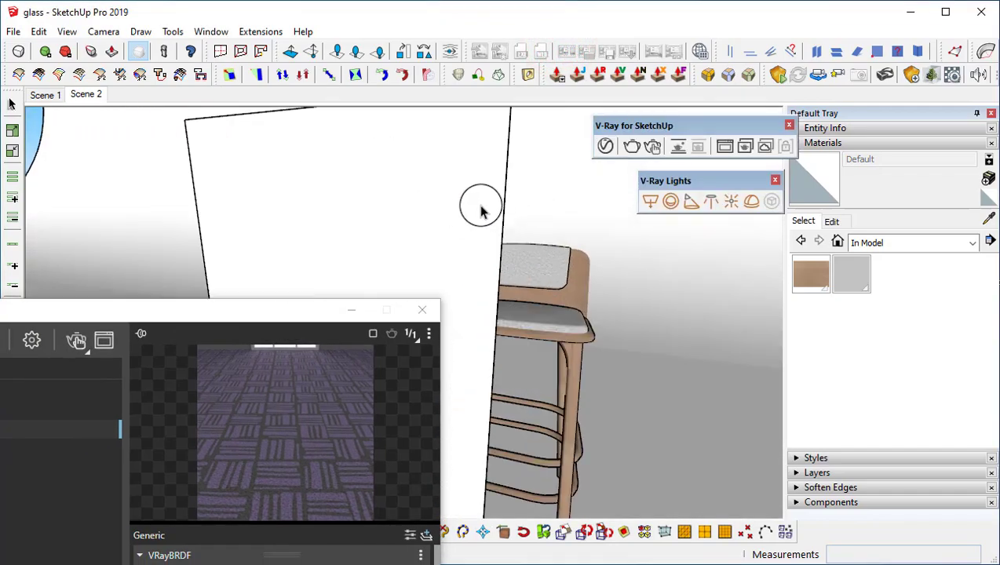
pyautogui.moveTo(481, 211); pyautogui.dragTo(487, 183, button='middle')
pyautogui.moveTo(179, 308); pyautogui.dragTo(432, 51)
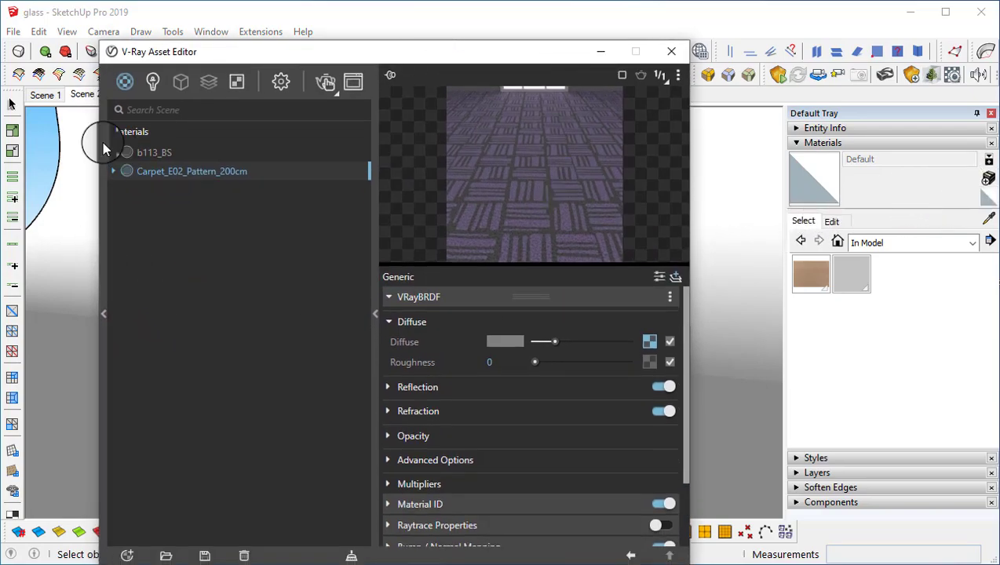
# Step: Create a new Generic V-Ray material and apply it to the upright panel beside the stool
pyautogui.rightClick(124, 84)
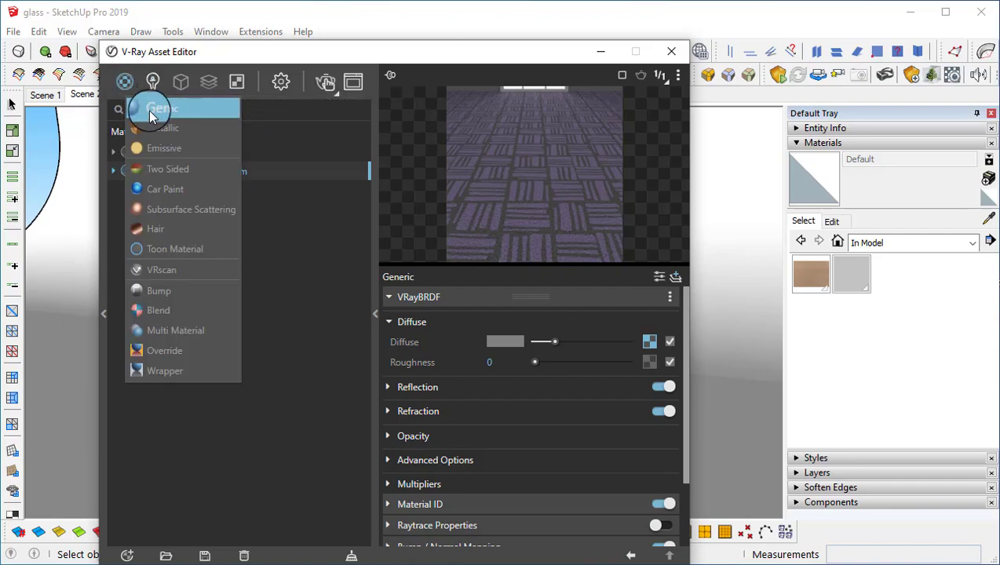
pyautogui.click(169, 110)
pyautogui.moveTo(397, 47); pyautogui.dragTo(350, 349)
pyautogui.click(417, 169)
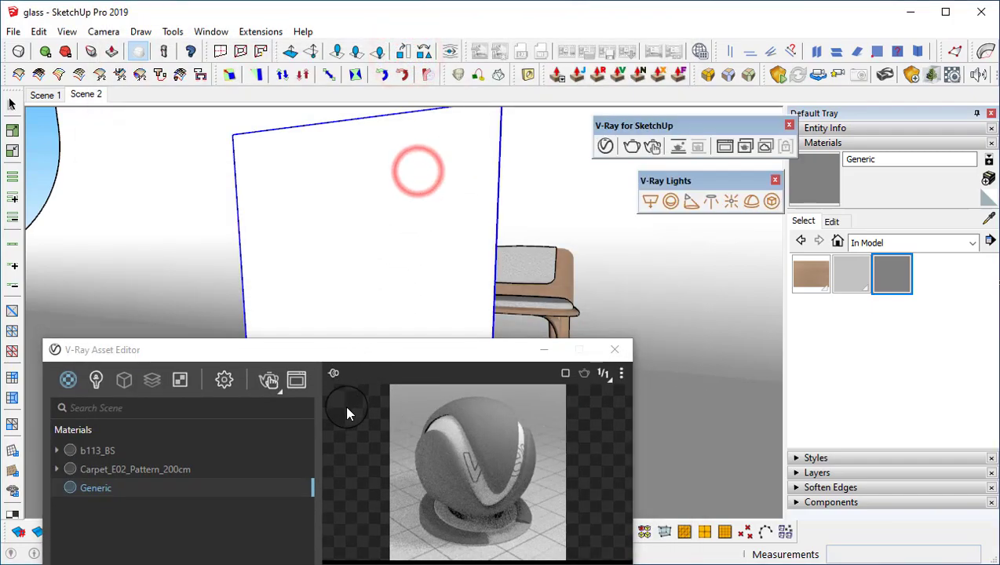
pyautogui.click(375, 349)
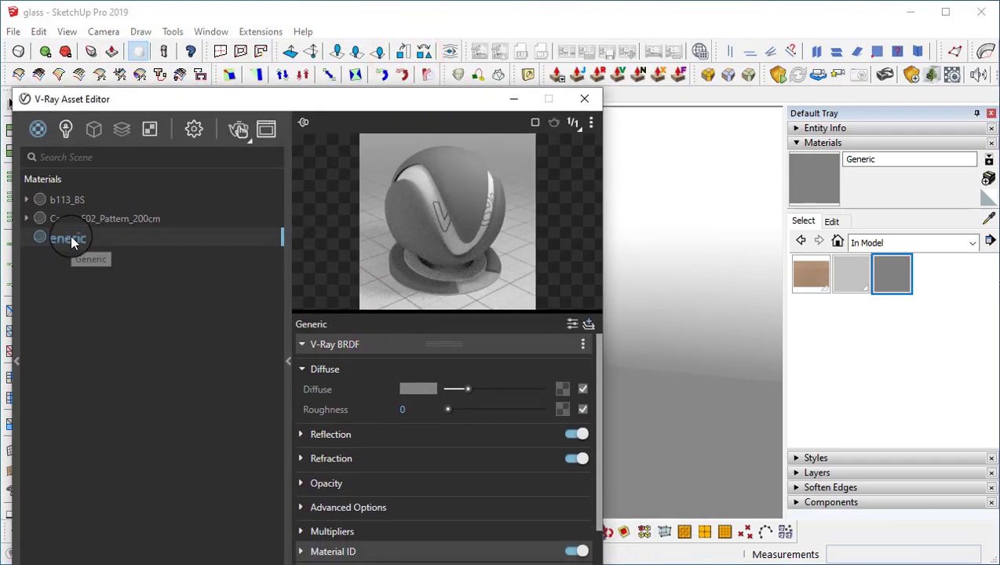
pyautogui.rightClick(71, 240)
pyautogui.click(117, 267)
# Step: Set the Generic material's diffuse color to black
pyautogui.doubleClick(344, 100)
pyautogui.moveTo(310, 307); pyautogui.dragTo(379, 183)
pyautogui.doubleClick(336, 197)
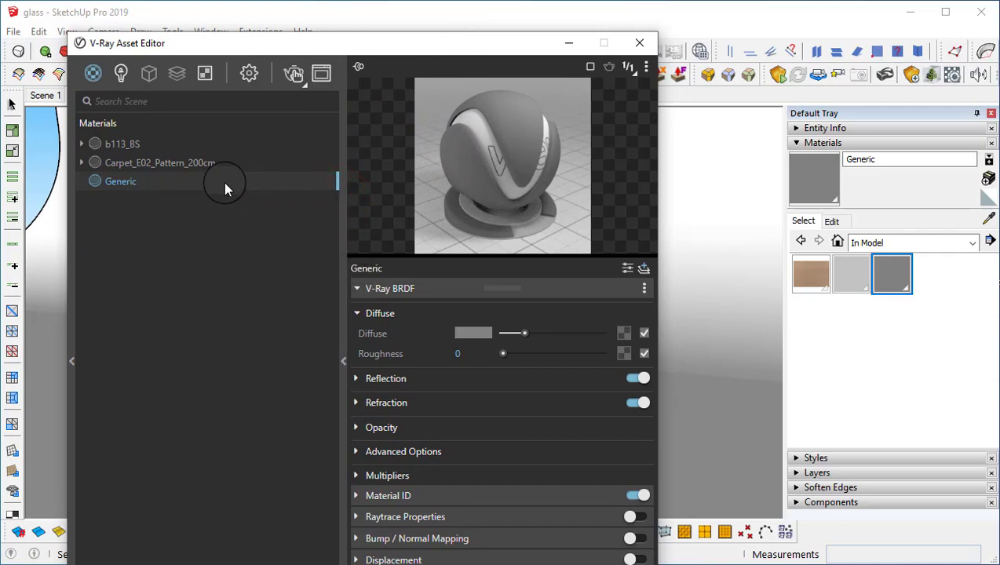
pyautogui.moveTo(453, 44); pyautogui.dragTo(428, 21)
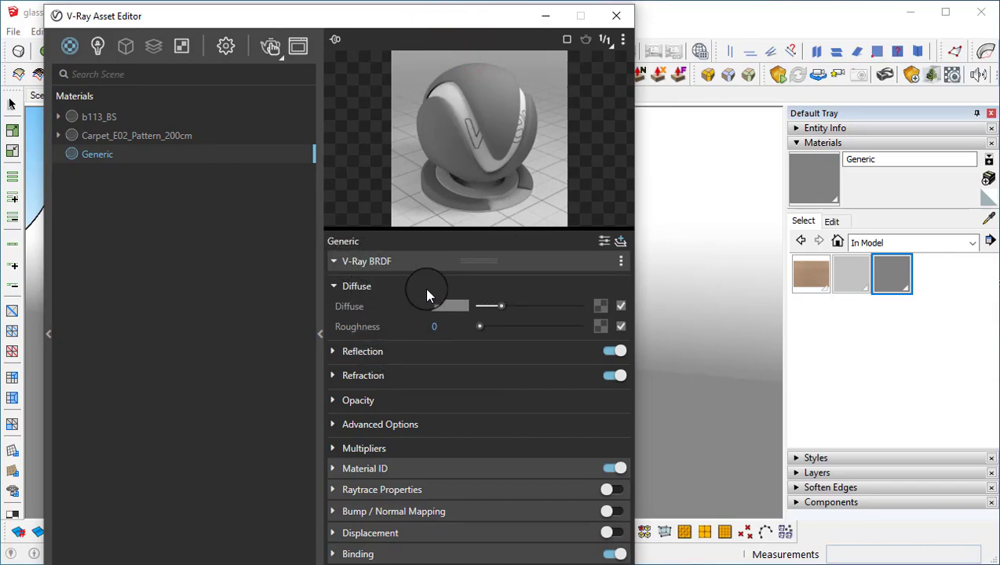
pyautogui.moveTo(502, 307); pyautogui.dragTo(478, 308)
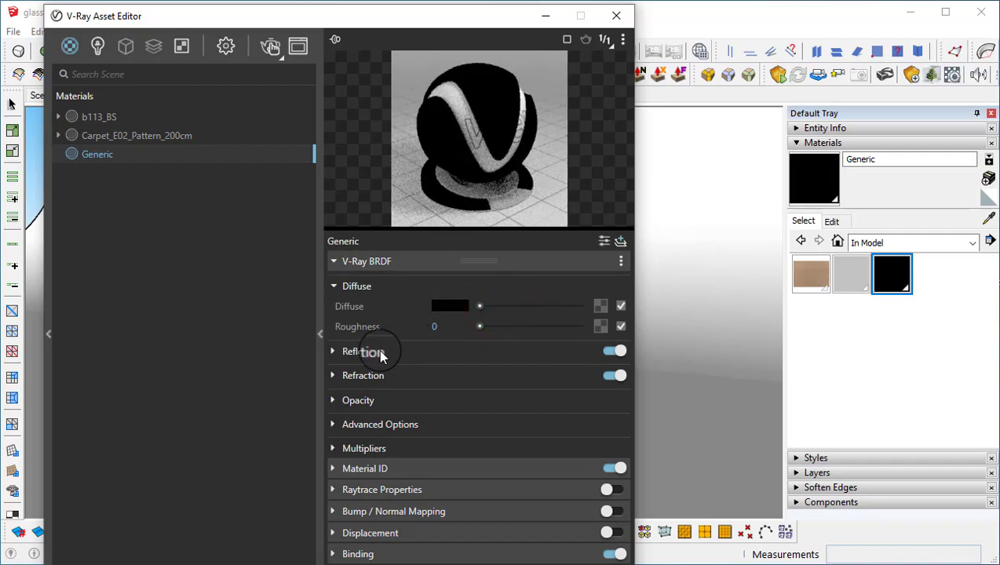
# Step: Set the Generic material's reflection color to full white
pyautogui.click(336, 287)
pyautogui.click(333, 310)
pyautogui.click(334, 311)
pyautogui.click(336, 333)
pyautogui.click(336, 334)
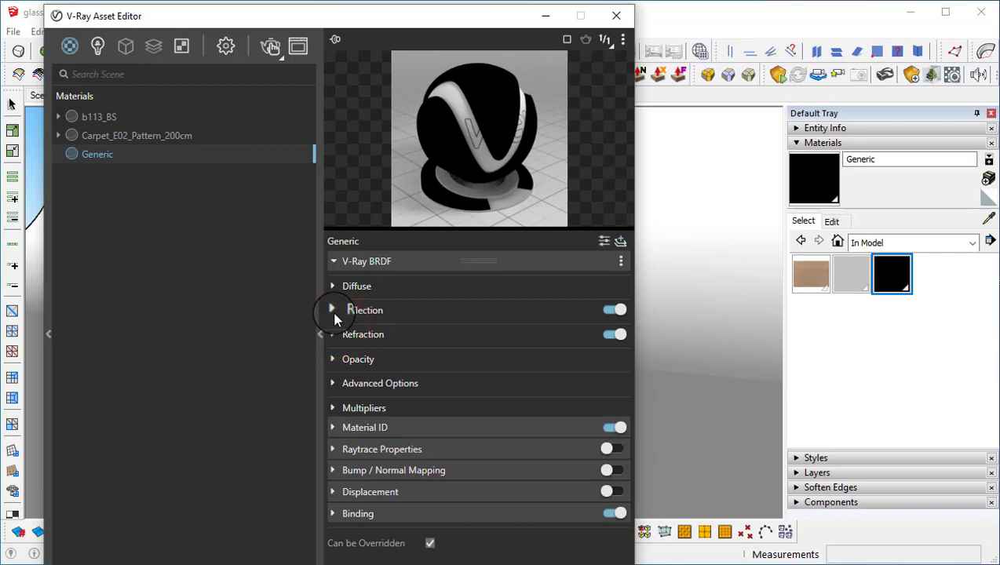
pyautogui.click(335, 312)
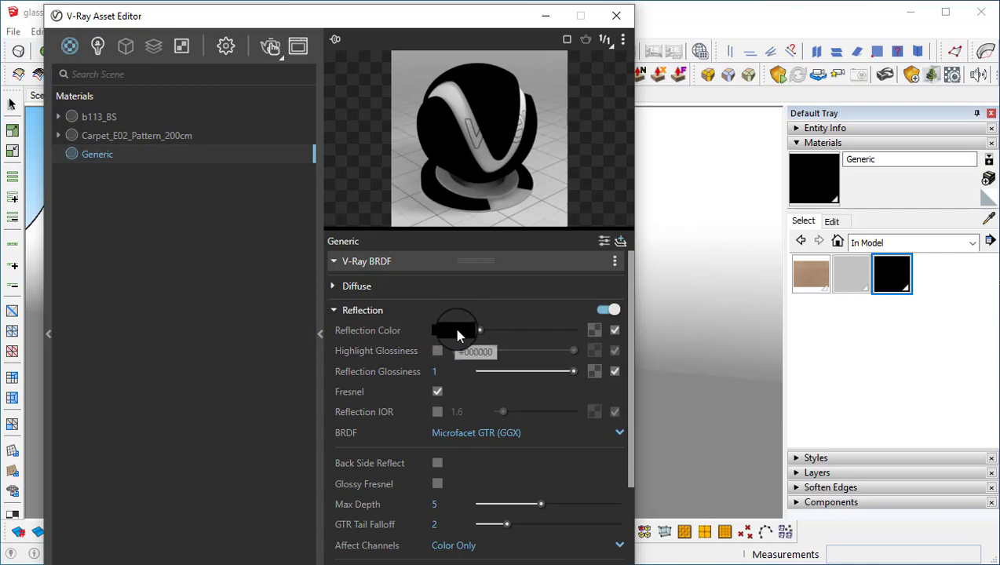
pyautogui.moveTo(485, 336); pyautogui.dragTo(592, 328)
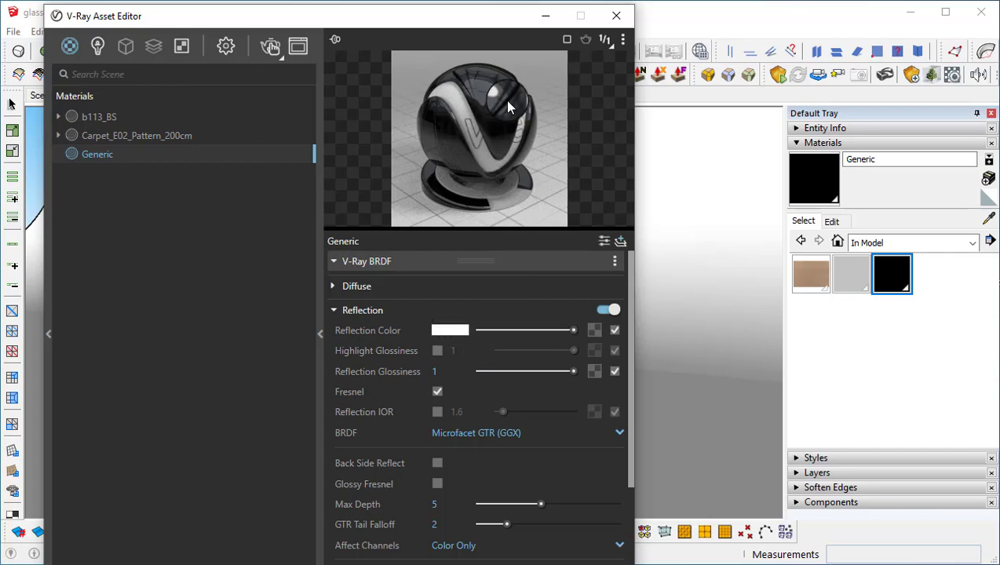
# Step: Turn off the material's Fresnel reflection to compare the preview, switch it back on, and review the remaining reflection settings
pyautogui.click(435, 371)
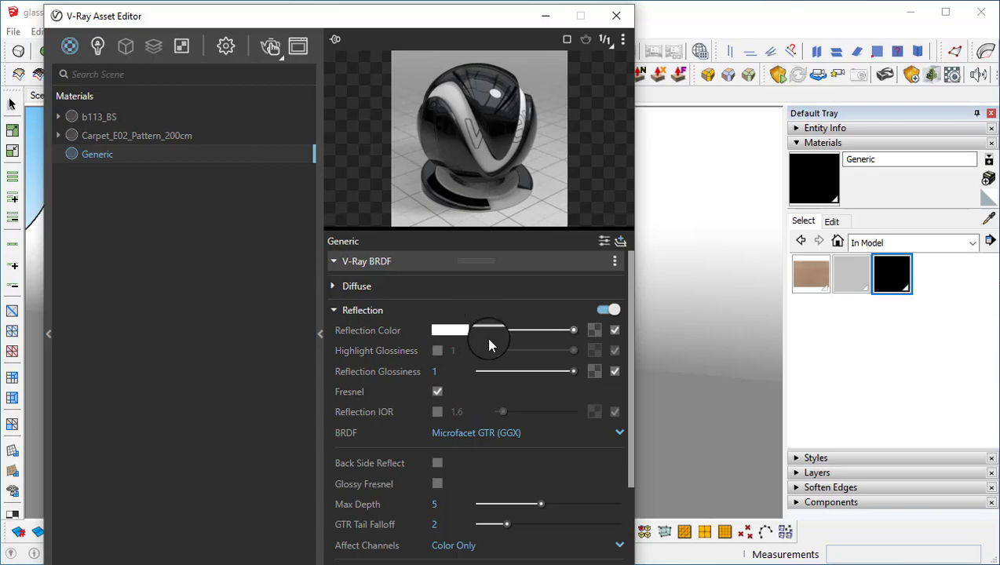
pyautogui.scroll(-2, 483, 355)
pyautogui.scroll(2, 467, 333)
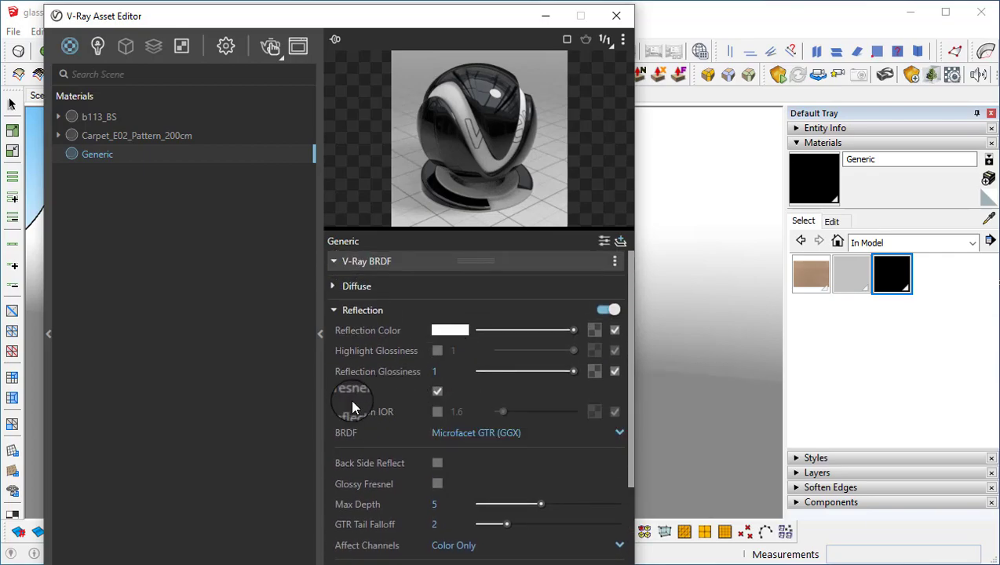
pyautogui.moveTo(351, 405)
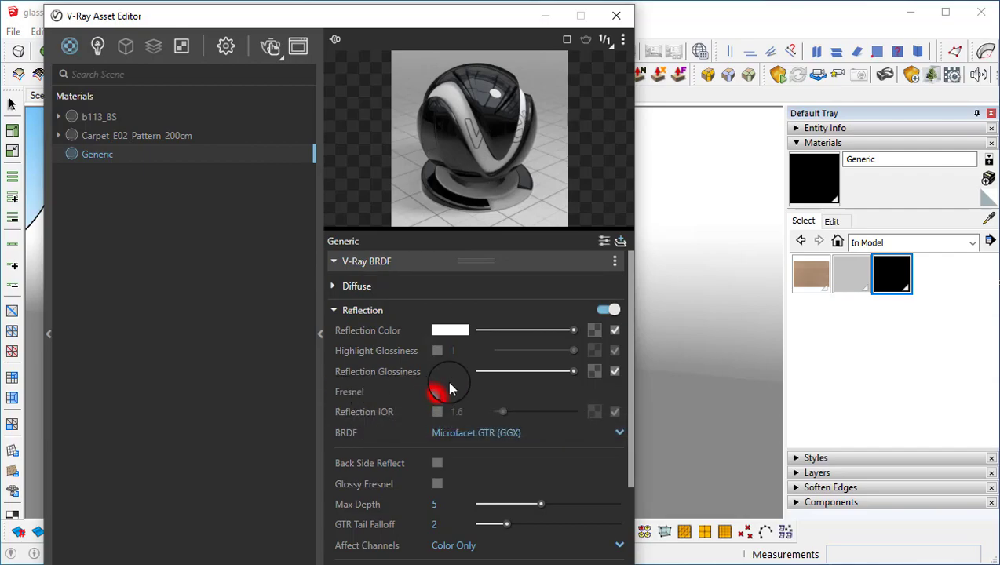
pyautogui.click(438, 393)
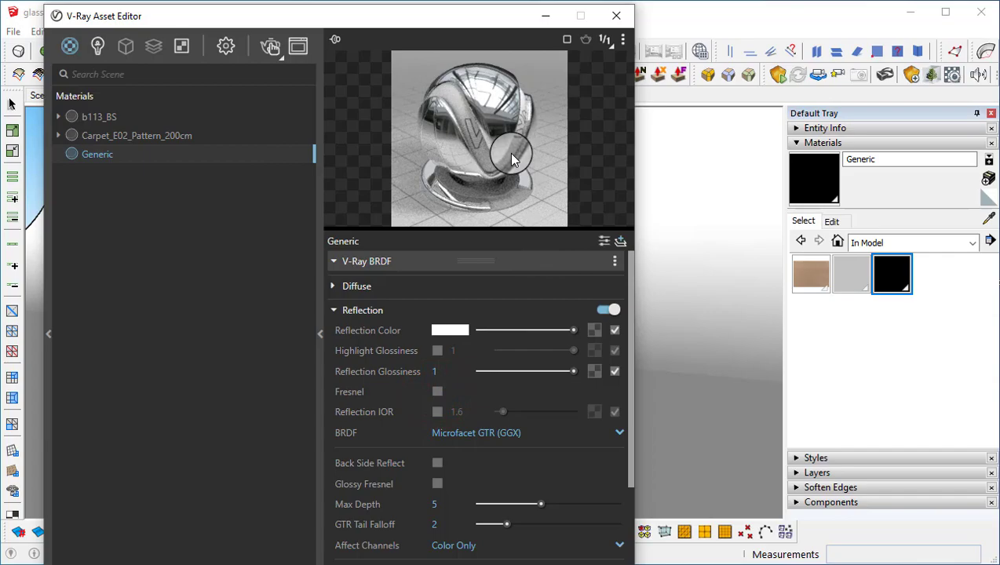
pyautogui.click(437, 392)
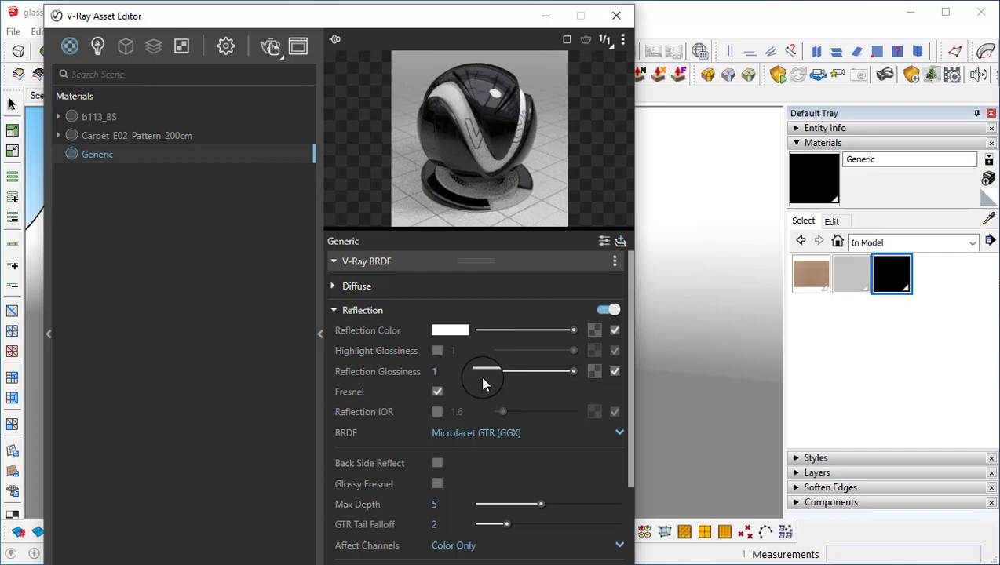
pyautogui.scroll(-2, 416, 408)
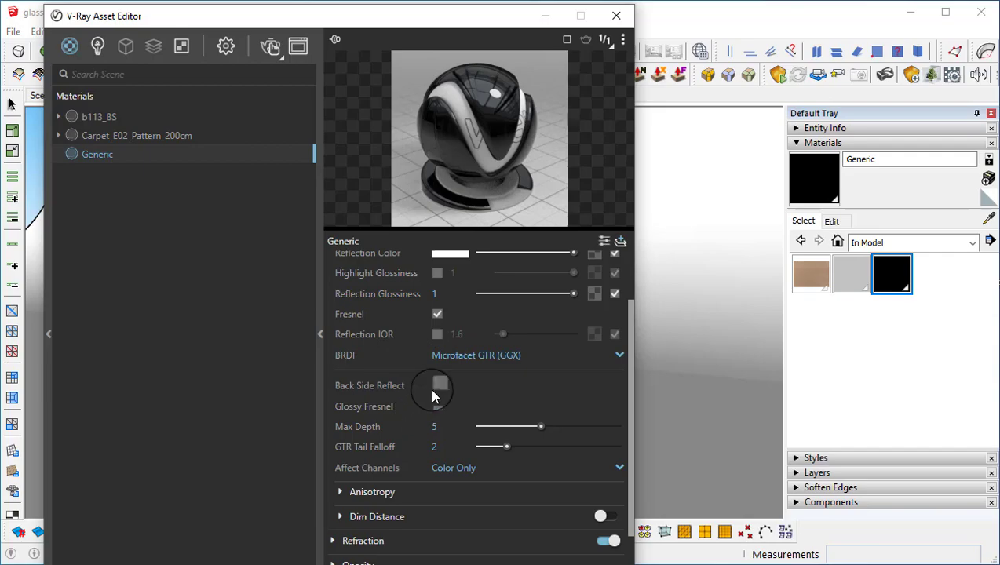
pyautogui.scroll(2, 426, 385)
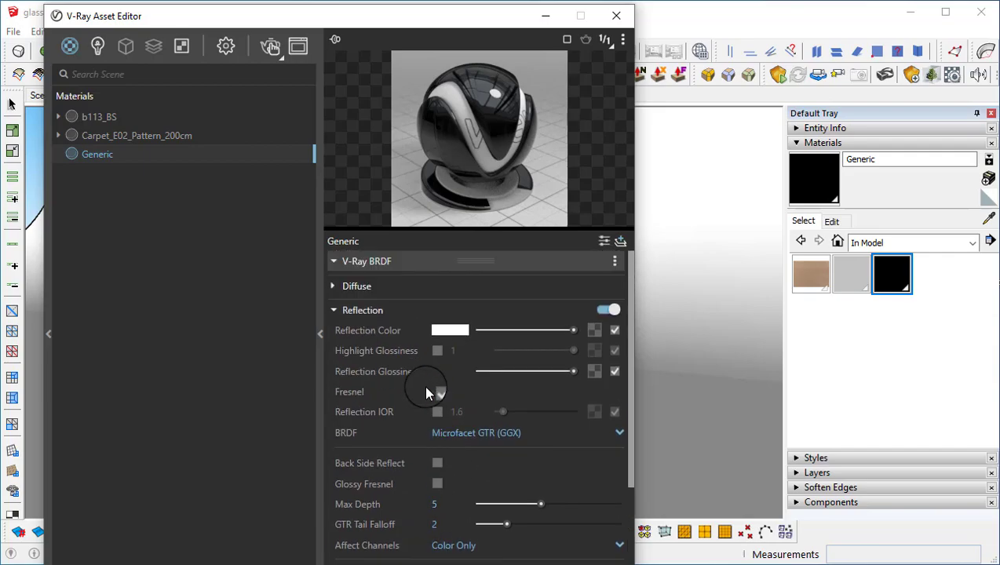
pyautogui.scroll(-2, 374, 375)
pyautogui.scroll(2, 402, 340)
# Step: Set the Generic material's refraction color to full white
pyautogui.click(333, 311)
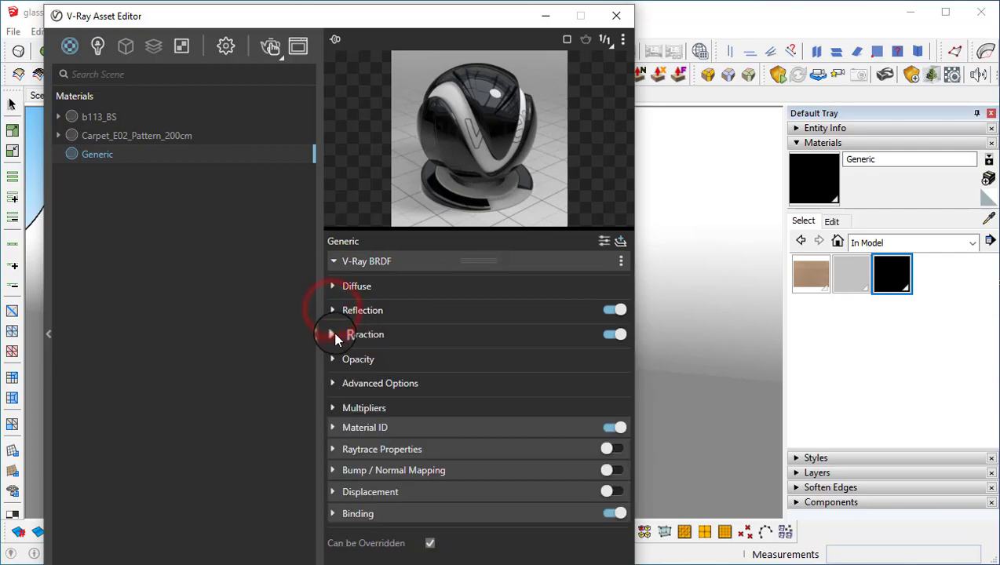
pyautogui.click(334, 333)
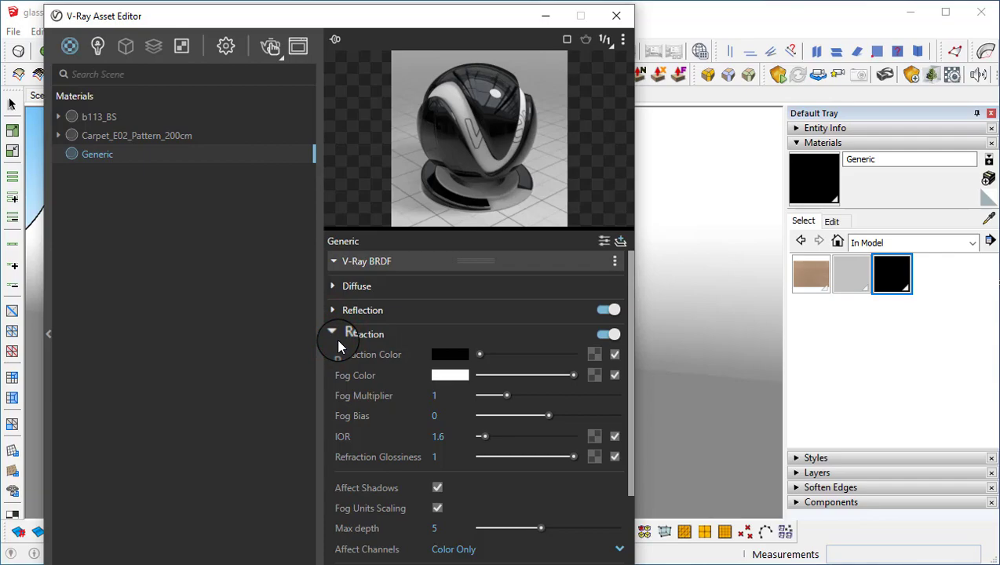
pyautogui.scroll(-2, 408, 318)
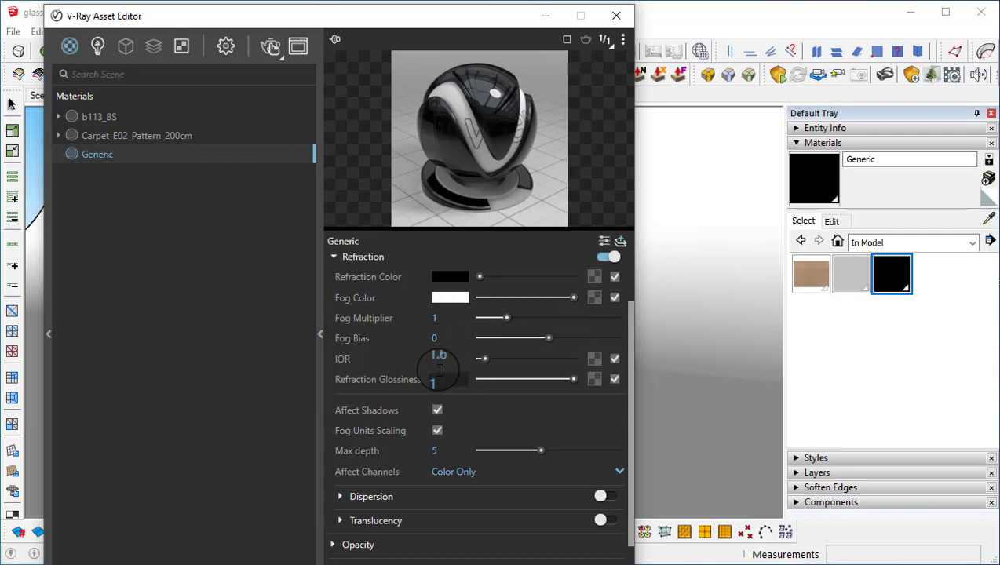
pyautogui.click(454, 280)
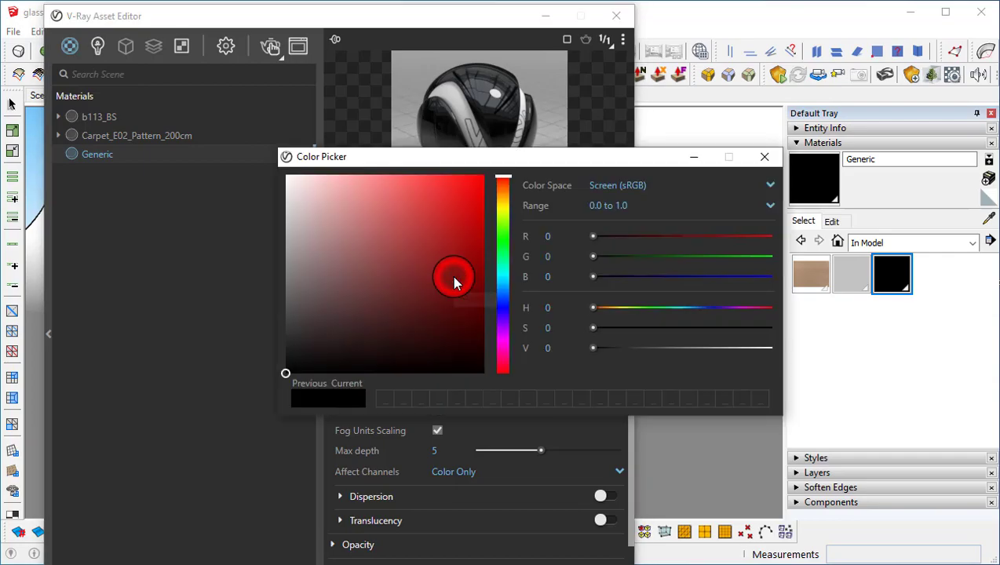
pyautogui.click(755, 163)
pyautogui.moveTo(482, 276); pyautogui.dragTo(569, 281)
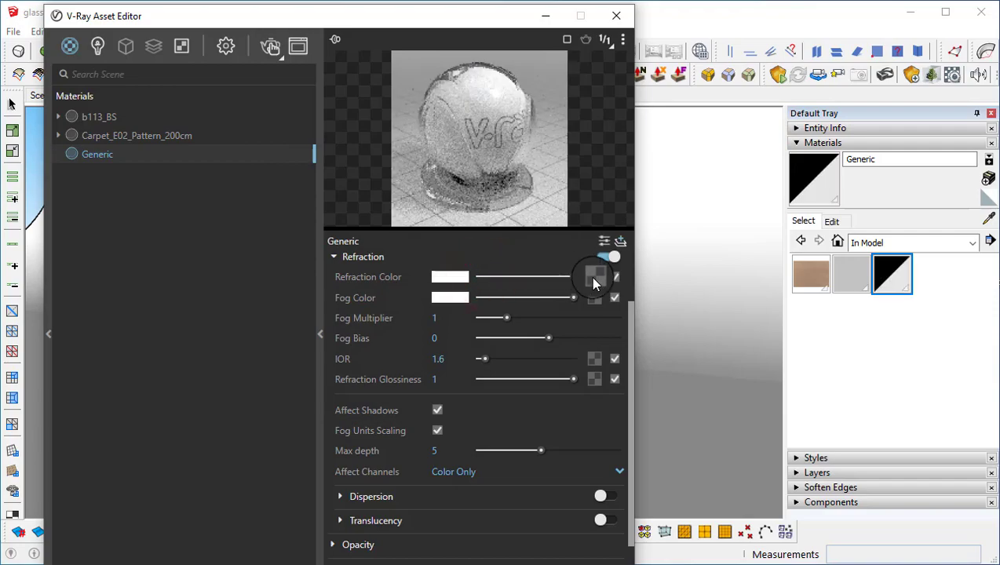
pyautogui.moveTo(484, 291); pyautogui.dragTo(565, 284)
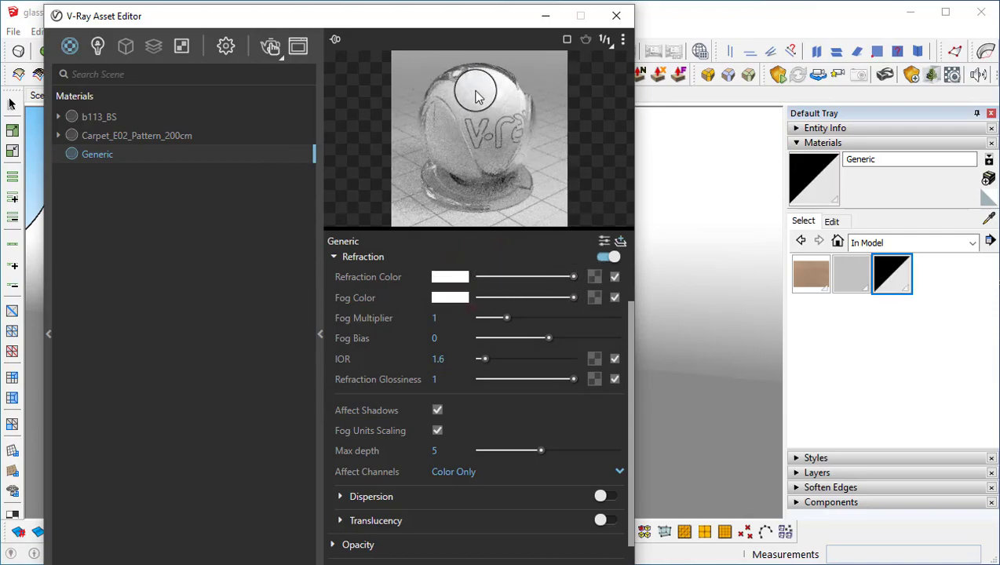
# Step: Examine how the panel looks in front of the stool with the refractive material, alongside its refraction settings
pyautogui.moveTo(502, 27)
pyautogui.mouseDown()
pyautogui.moveTo(304, 300)
pyautogui.moveTo(288, 283)
pyautogui.moveTo(290, 251)
pyautogui.moveTo(185, 154)
pyautogui.mouseUp()
pyautogui.moveTo(454, 317); pyautogui.dragTo(585, 297, button='middle')
pyautogui.click(213, 149)
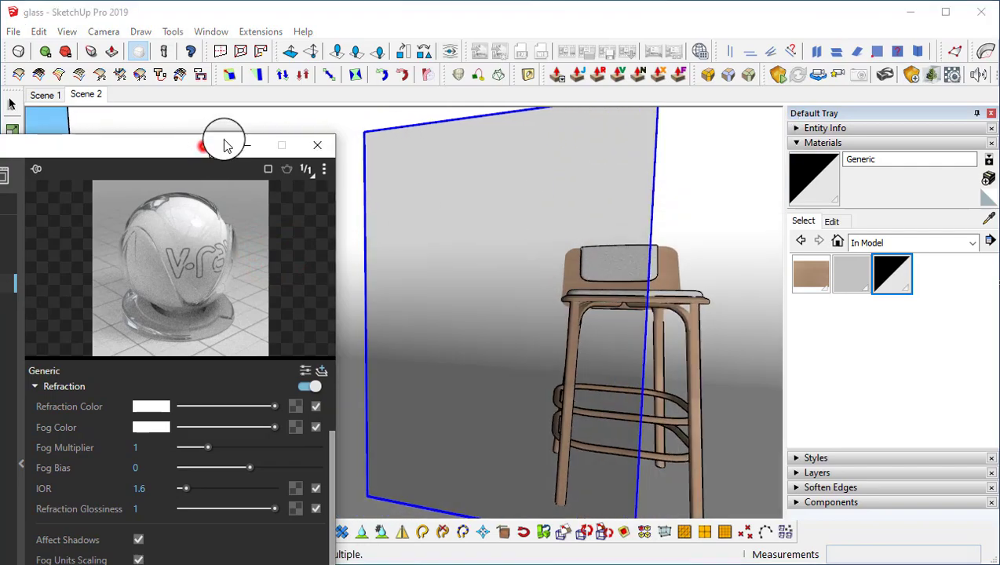
pyautogui.moveTo(213, 149); pyautogui.dragTo(309, 40)
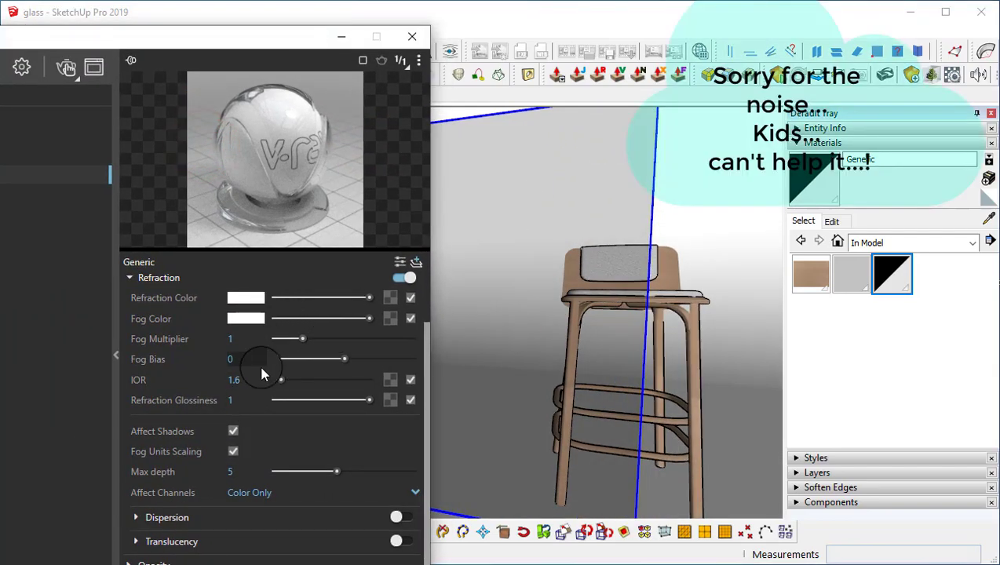
pyautogui.scroll(2, 226, 375)
pyautogui.moveTo(369, 375)
pyautogui.mouseDown()
pyautogui.moveTo(276, 375)
pyautogui.moveTo(369, 376)
pyautogui.mouseUp()
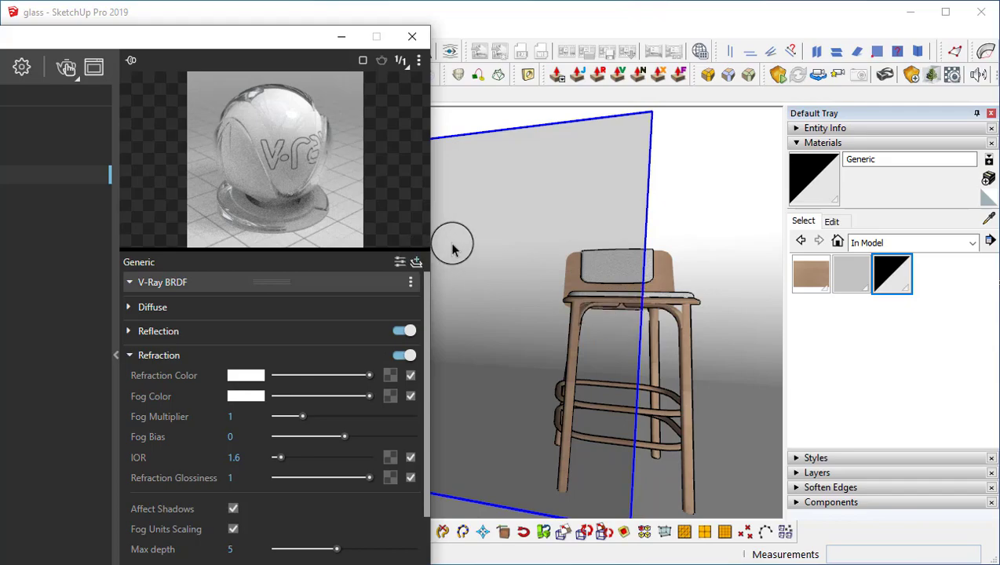
pyautogui.moveTo(277, 35); pyautogui.dragTo(300, 22)
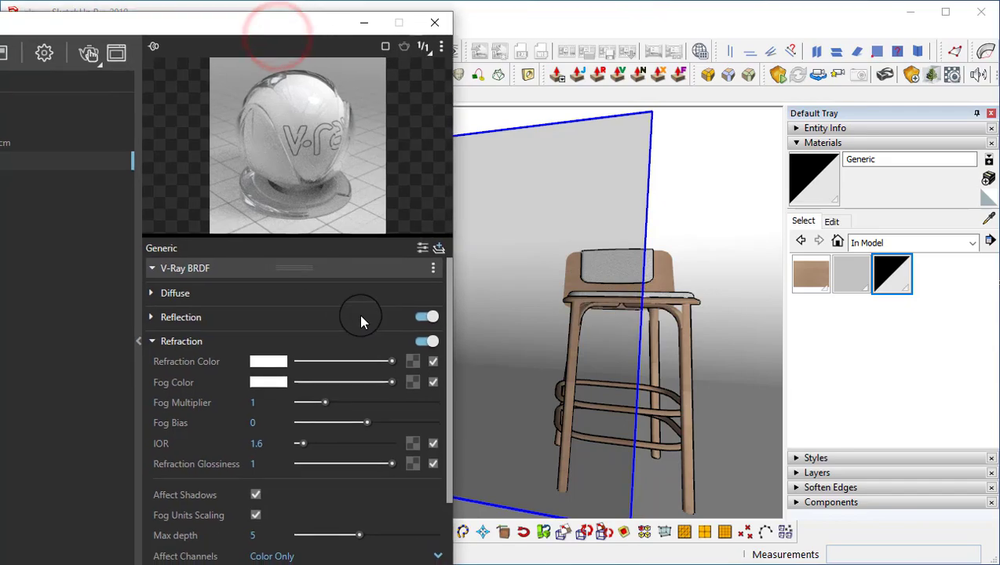
pyautogui.scroll(-1, 594, 297)
pyautogui.scroll(4, 612, 275)
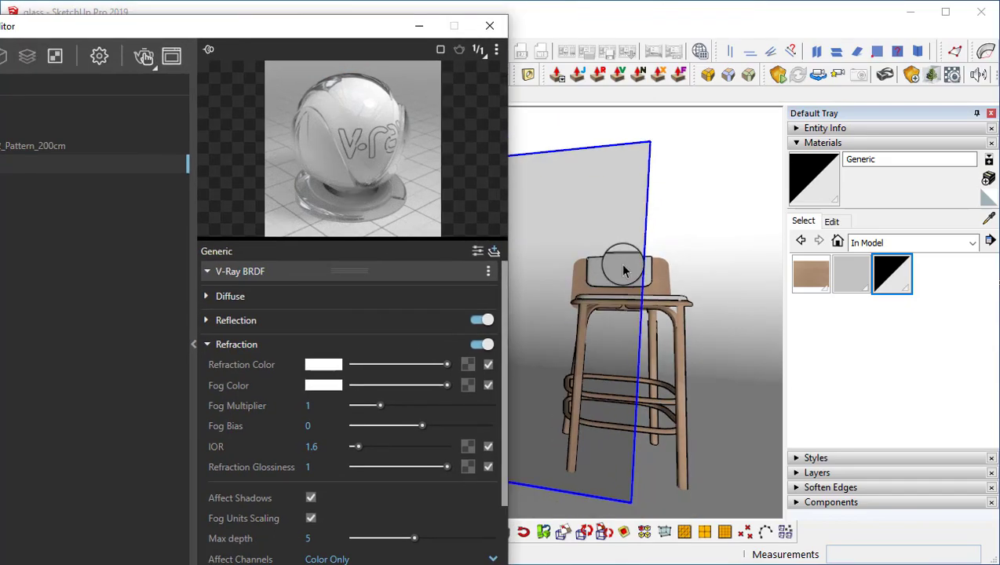
# Step: Start an interactive render of the stool and glass panel from an adjusted viewpoint
pyautogui.moveTo(362, 27); pyautogui.dragTo(163, 249)
pyautogui.moveTo(549, 334); pyautogui.dragTo(565, 320, button='middle')
pyautogui.moveTo(196, 246); pyautogui.dragTo(263, 40)
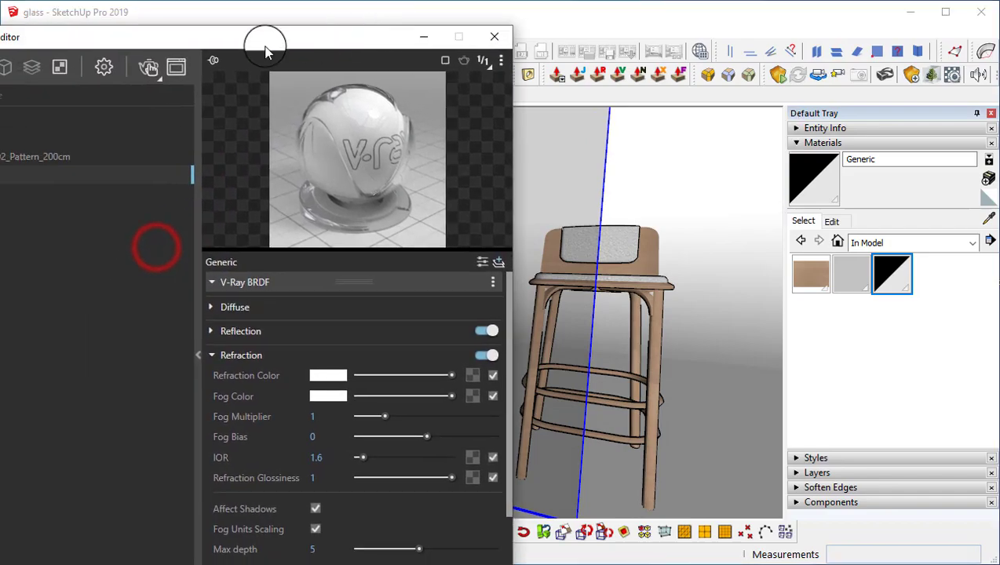
pyautogui.click(150, 69)
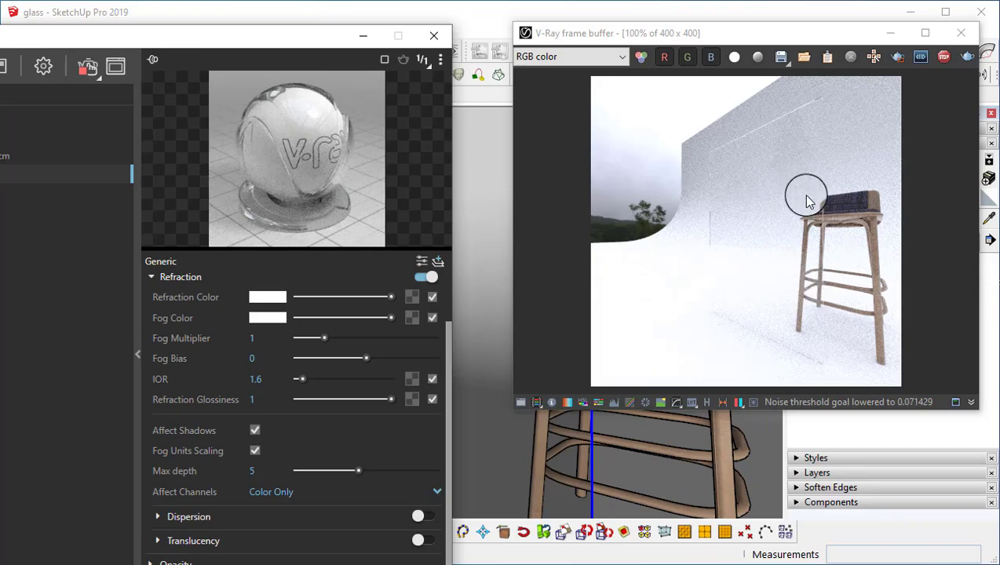
# Step: Lower the Generic material's refraction color slightly below full white
pyautogui.write('.6')
pyautogui.moveTo(391, 302); pyautogui.dragTo(377, 299)
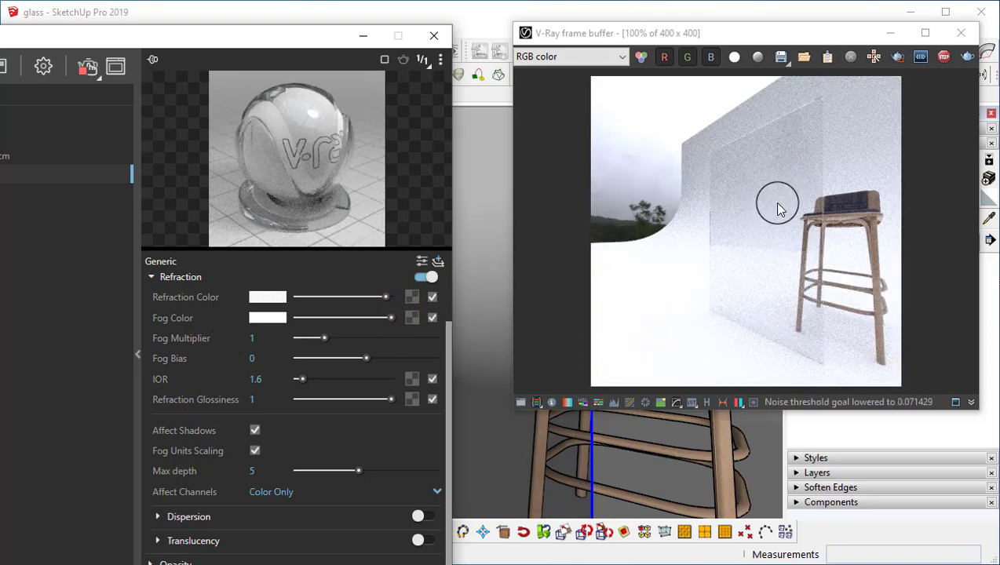
# Step: Try pure red and bright green as the fog color, and settle on a pale green of R 0.743, G 0.916, B 0.817
pyautogui.click(270, 318)
pyautogui.moveTo(460, 161); pyautogui.dragTo(196, 218)
pyautogui.moveTo(152, 244); pyautogui.dragTo(295, 249)
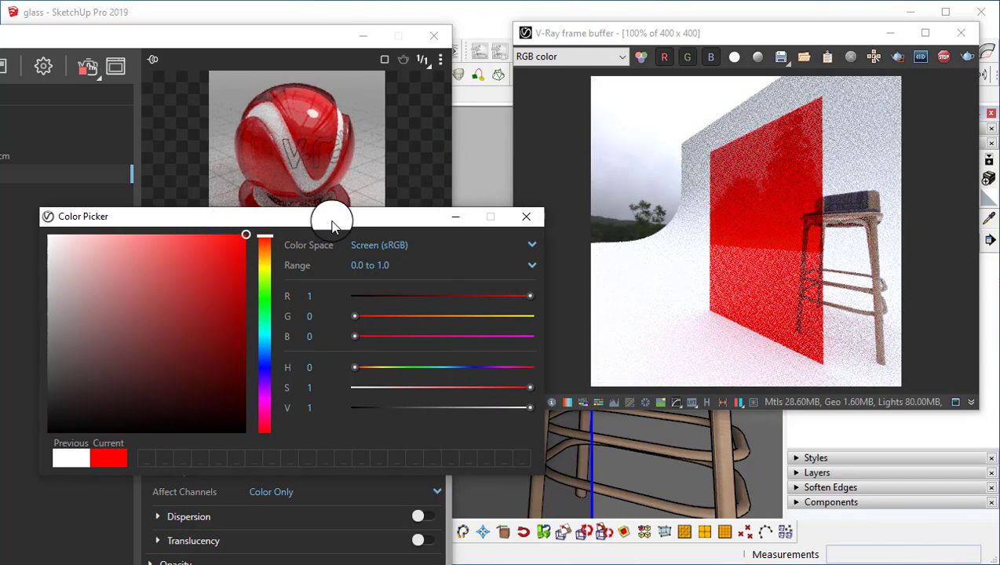
pyautogui.moveTo(336, 224); pyautogui.dragTo(354, 87)
pyautogui.click(283, 179)
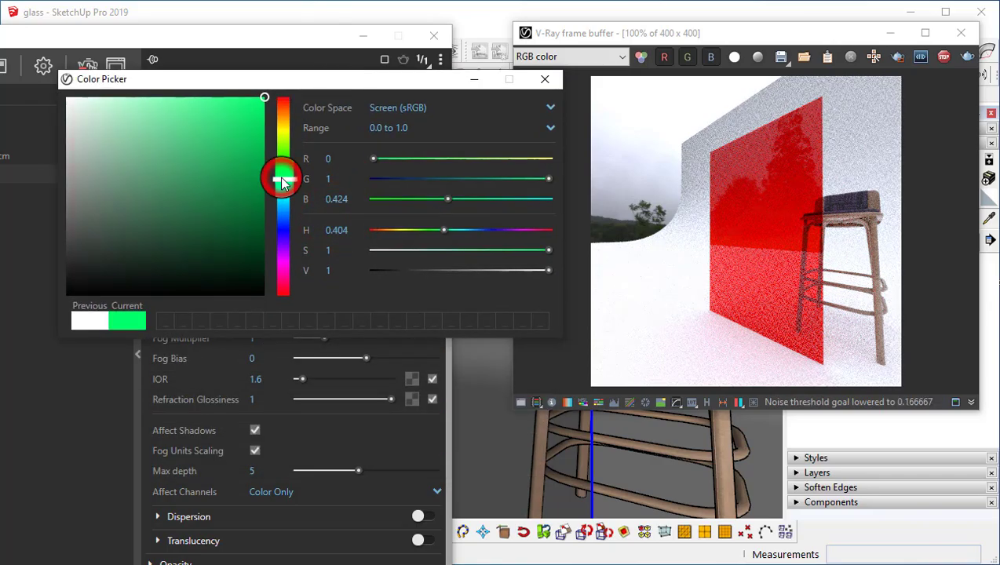
pyautogui.click(164, 102)
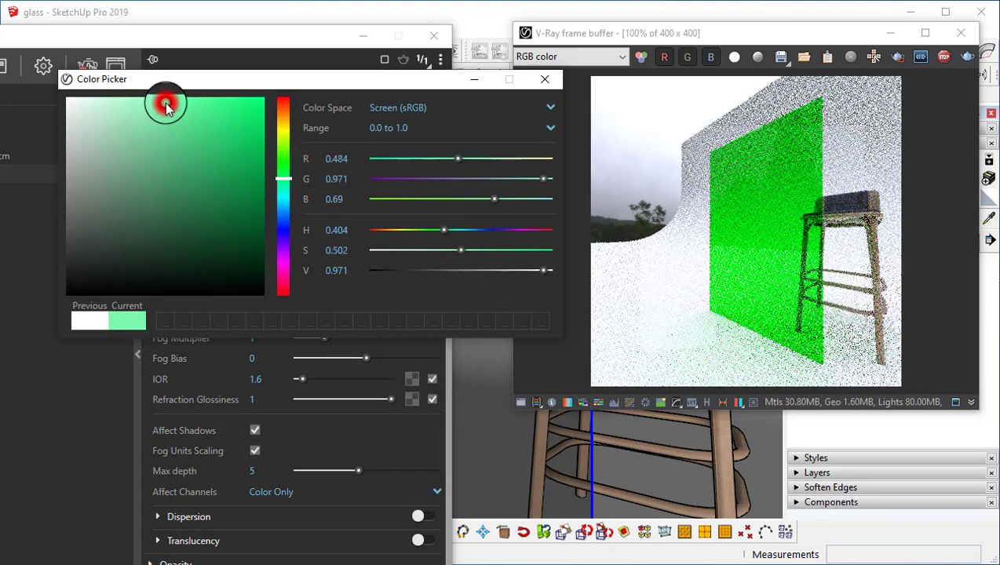
pyautogui.click(174, 150)
pyautogui.click(103, 113)
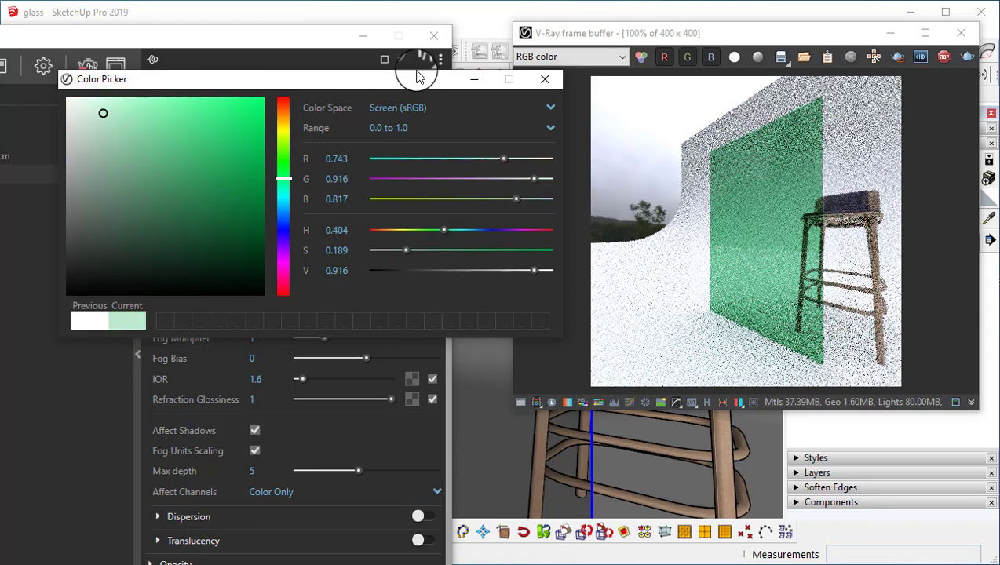
pyautogui.click(544, 79)
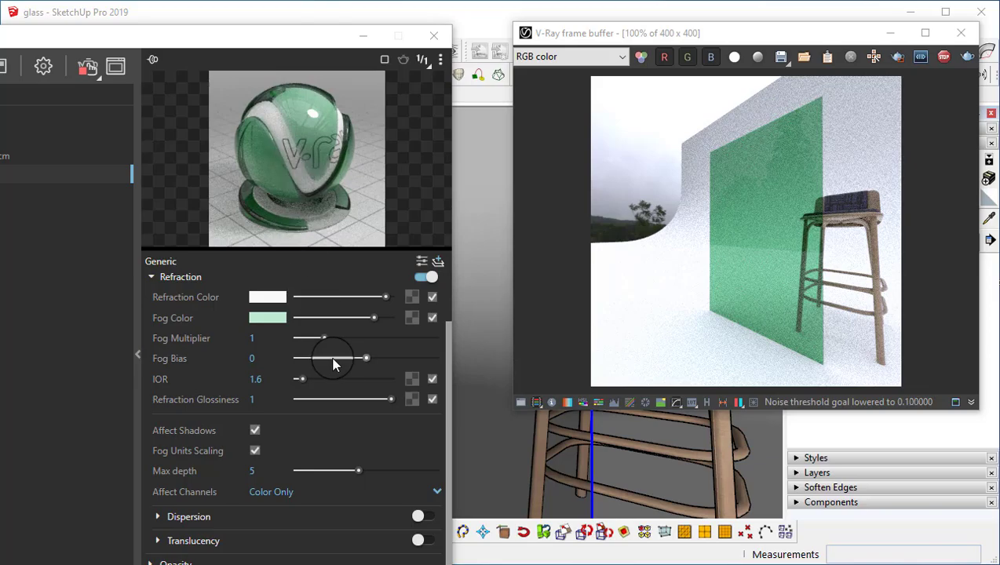
# Step: Raise the fog multiplier to 4.983 to compare the tint, and reduce it to 0.124
pyautogui.moveTo(325, 338); pyautogui.dragTo(430, 358)
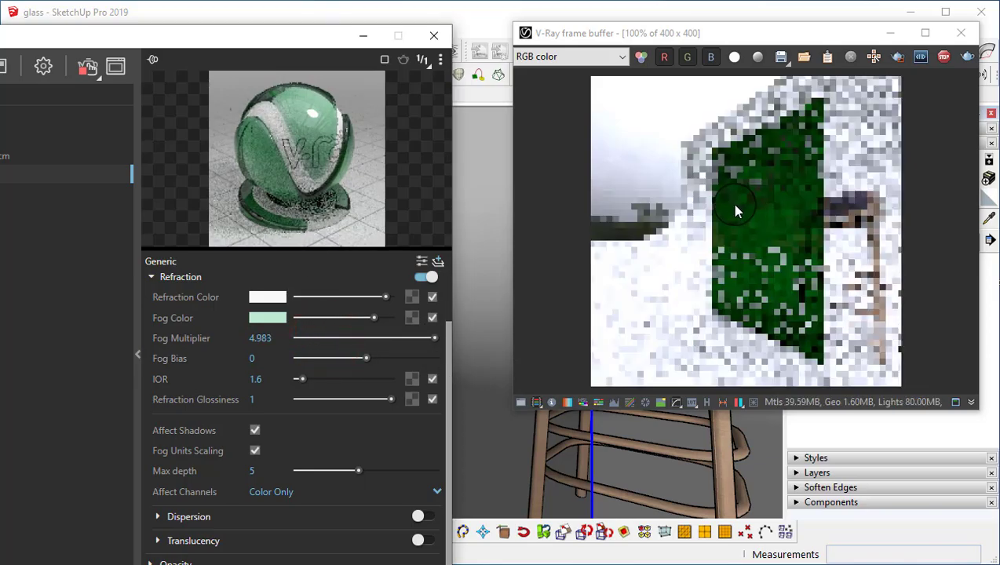
pyautogui.moveTo(435, 339); pyautogui.dragTo(303, 349)
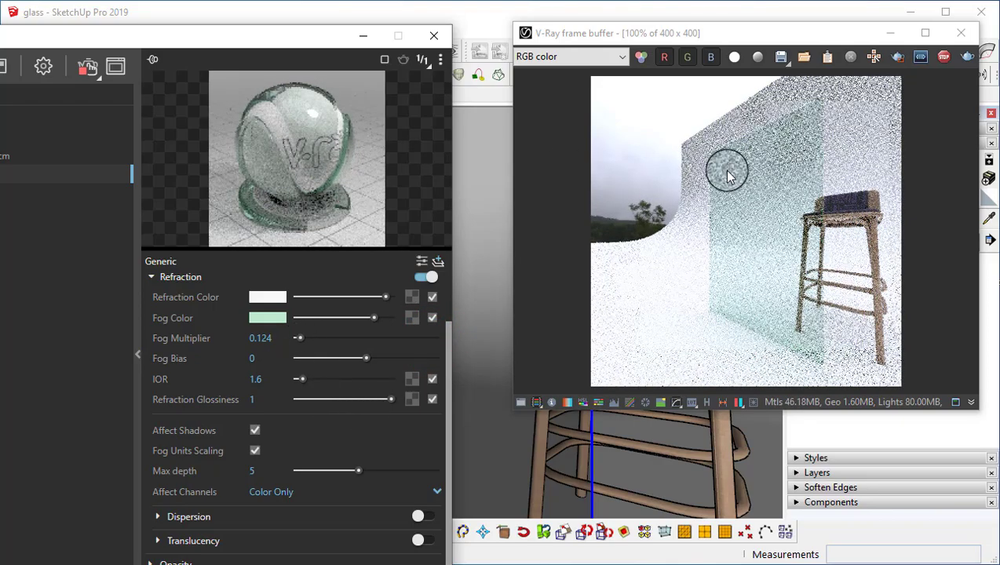
pyautogui.doubleClick(263, 339)
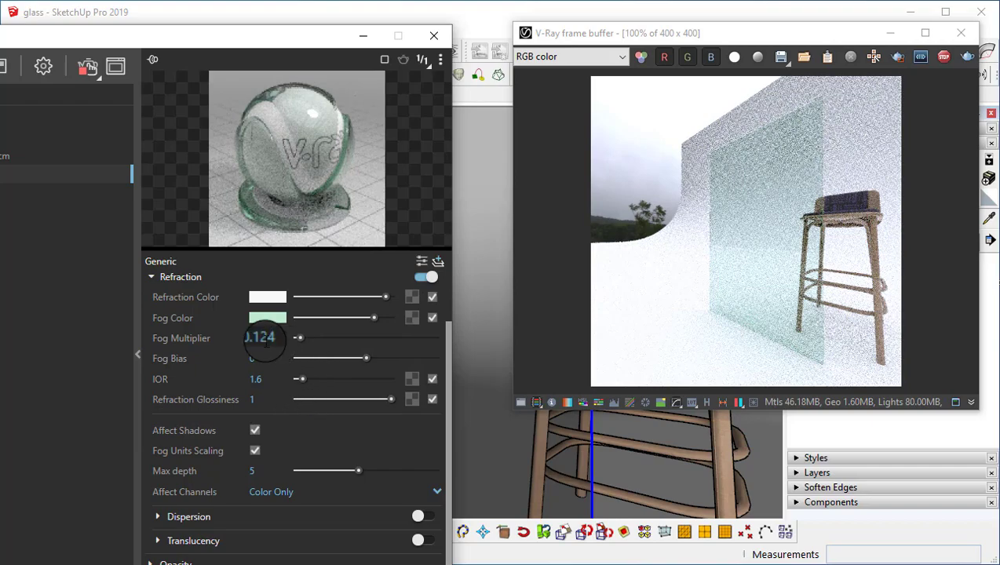
pyautogui.doubleClick(269, 338)
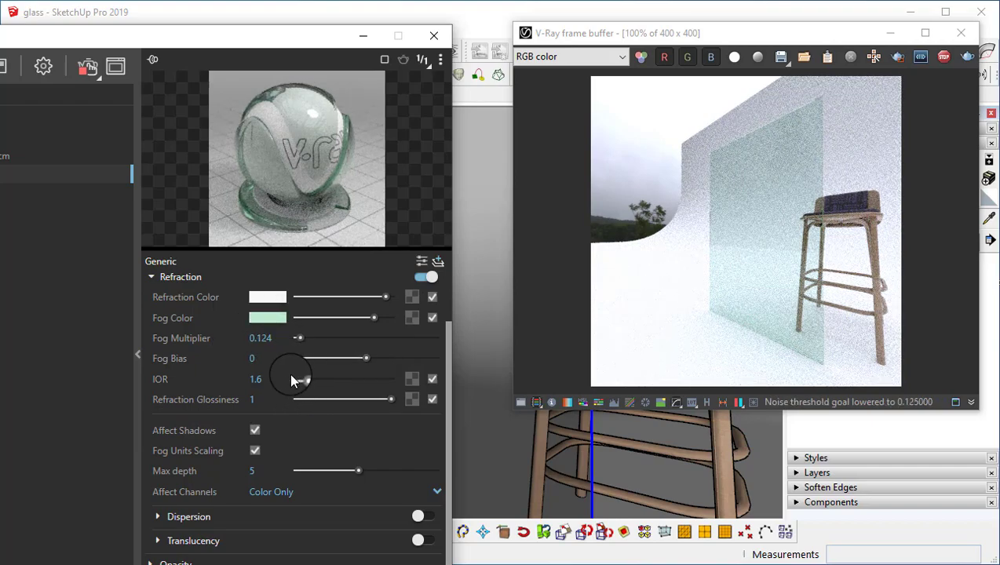
# Step: Review the refraction's fog bias and IOR settings
pyautogui.doubleClick(261, 362)
pyautogui.click(254, 378)
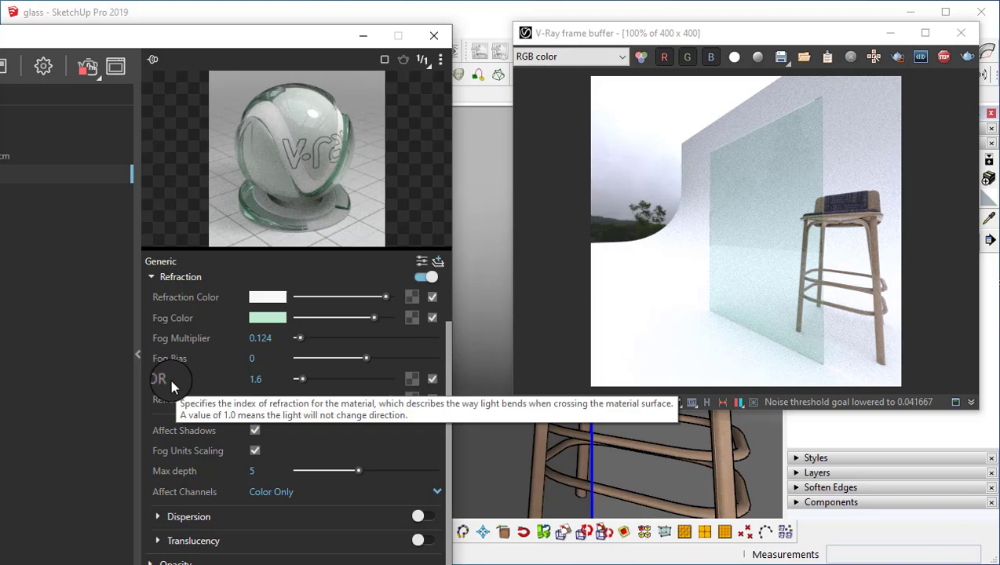
pyautogui.doubleClick(254, 378)
pyautogui.moveTo(250, 388); pyautogui.dragTo(268, 380)
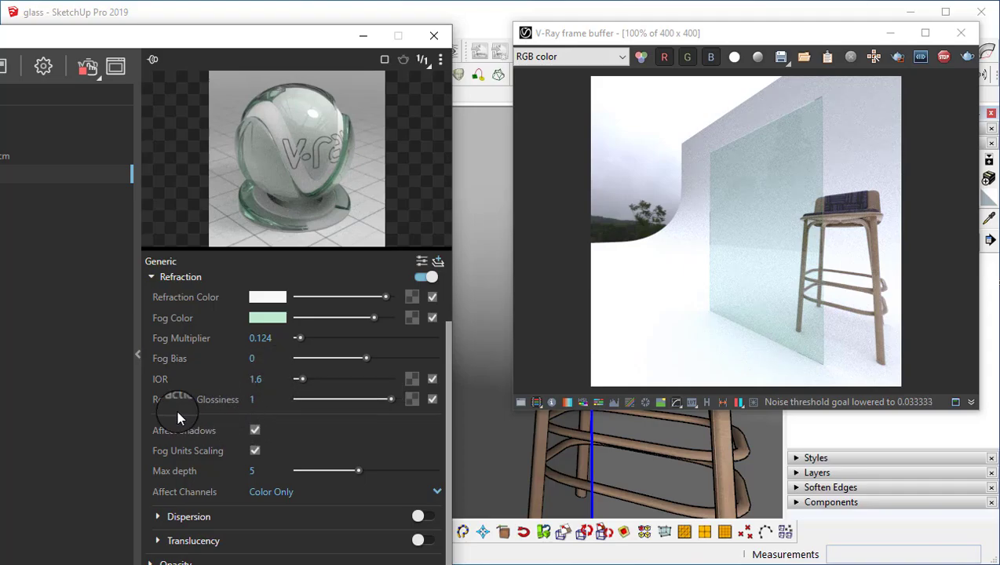
# Step: Restrict the interactive render to a region around the stool and the adjacent edge of the glass panel
pyautogui.moveTo(240, 403)
pyautogui.moveTo(492, 409); pyautogui.dragTo(585, 409, button='middle')
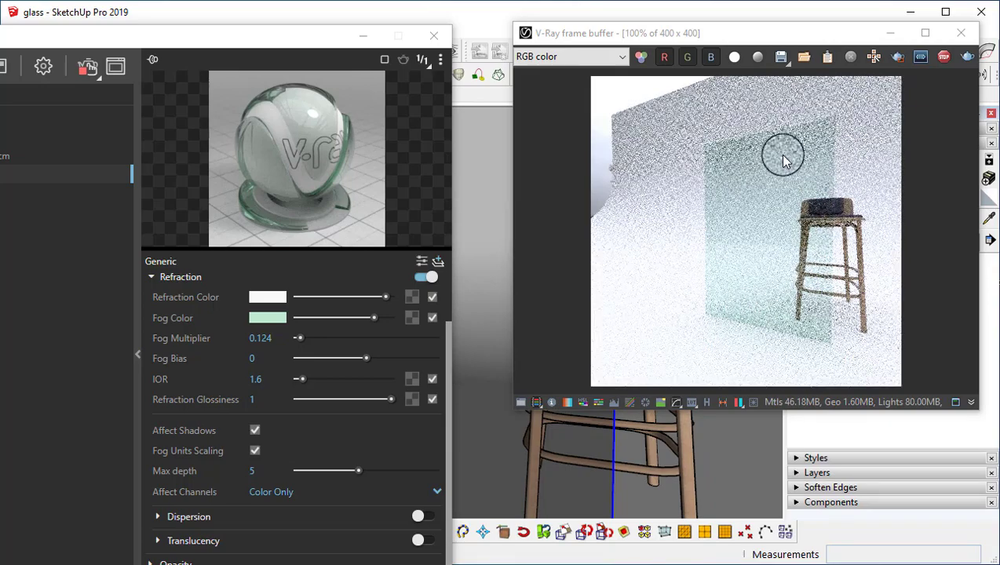
pyautogui.click(897, 56)
pyautogui.moveTo(765, 149); pyautogui.dragTo(837, 231)
pyautogui.moveTo(859, 265); pyautogui.dragTo(899, 365)
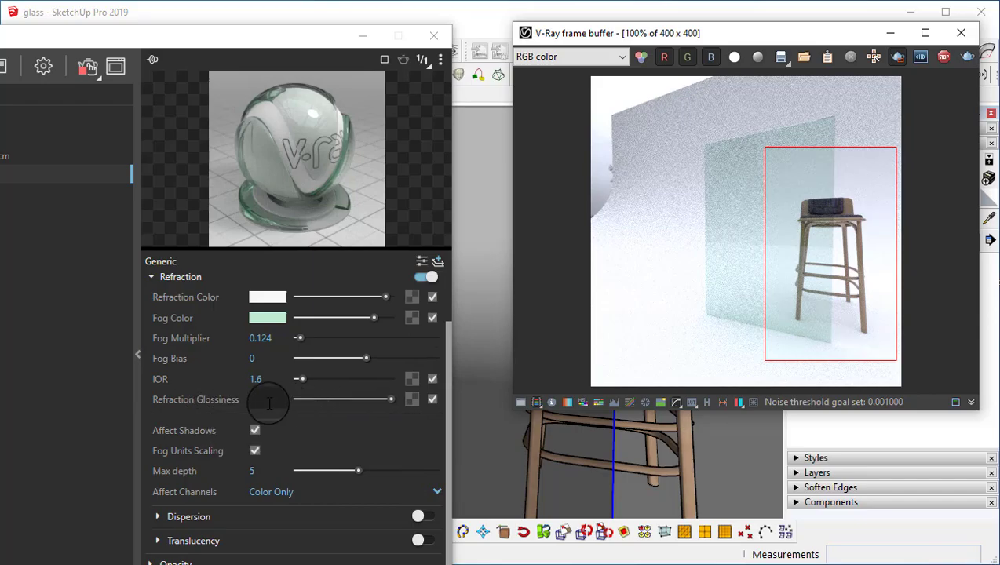
# Step: Compare refraction glossiness values of 0.95, 0.90, 0.75 and lower on the stool behind the panel, and settle on 0.95
pyautogui.moveTo(391, 402); pyautogui.dragTo(385, 399)
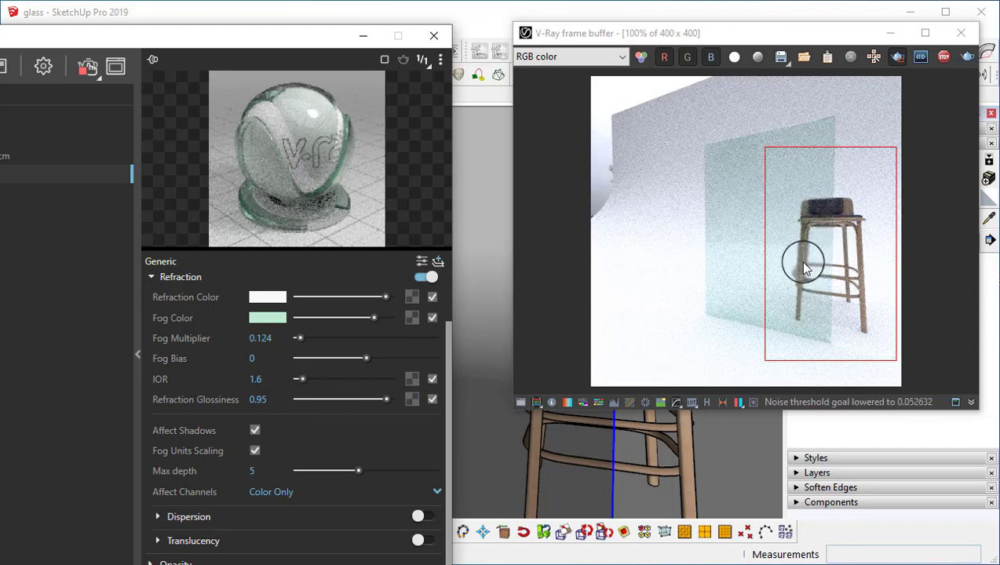
pyautogui.scroll(1, 844, 237)
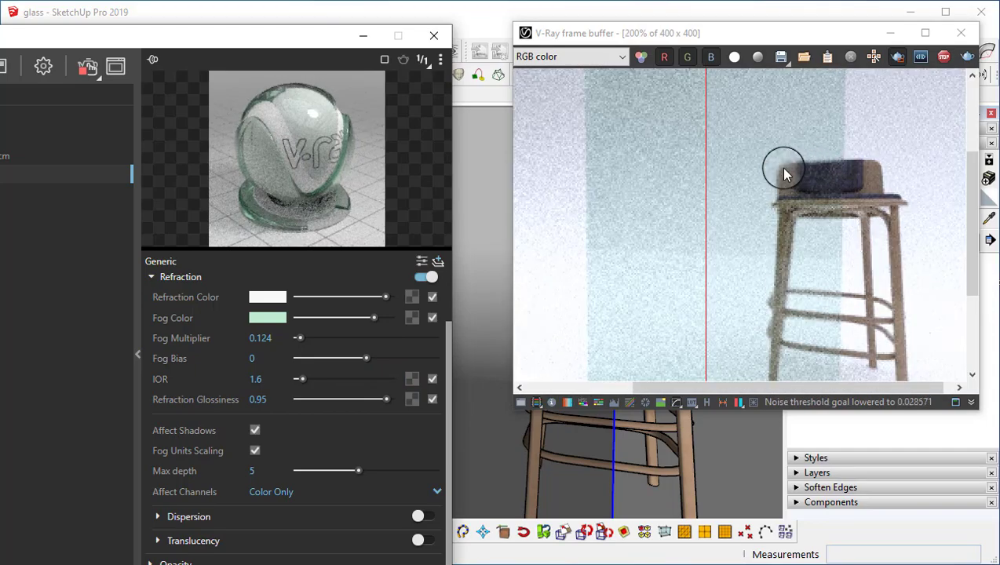
pyautogui.click(257, 400)
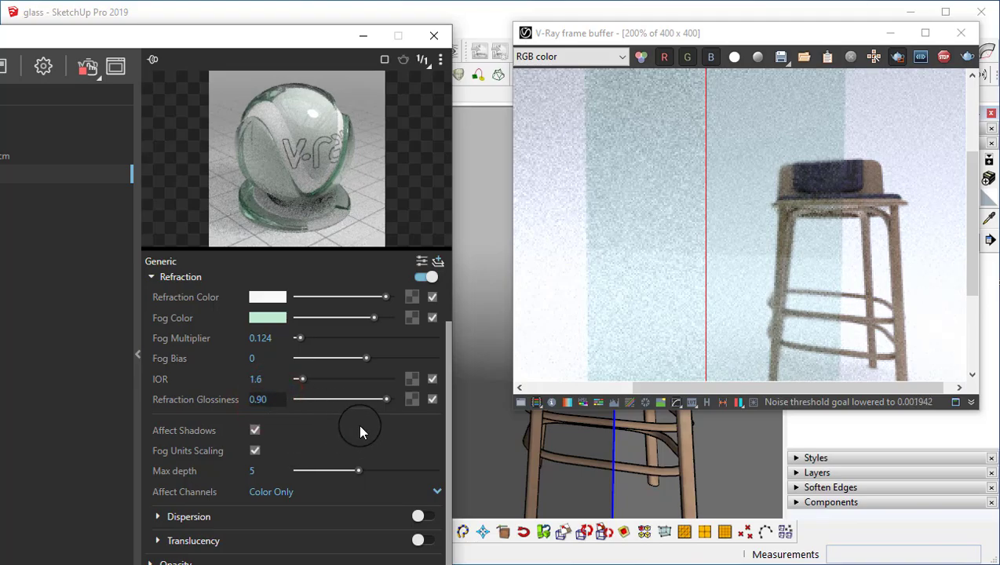
pyautogui.press('Return')
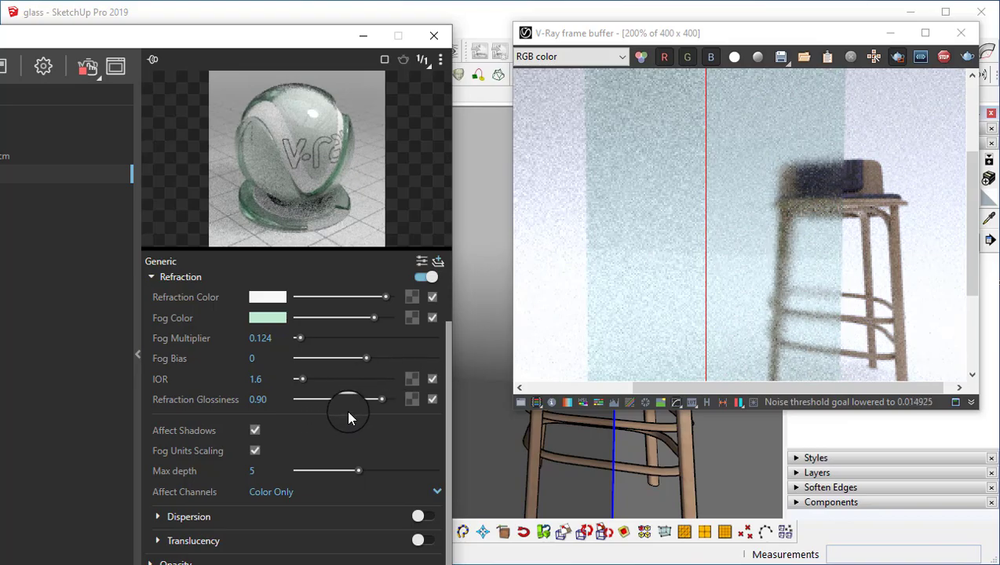
pyautogui.moveTo(384, 393); pyautogui.dragTo(368, 401)
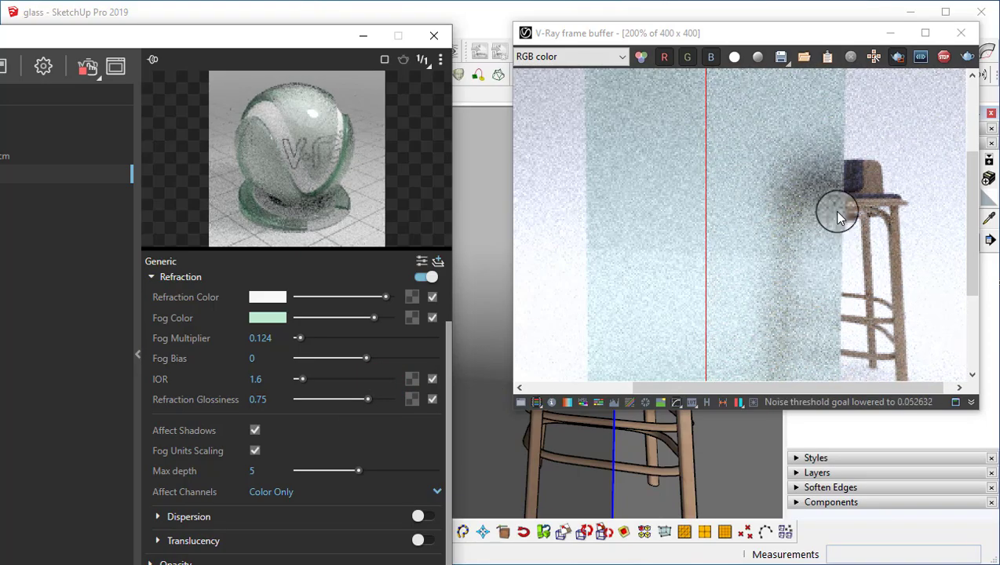
pyautogui.click(311, 400)
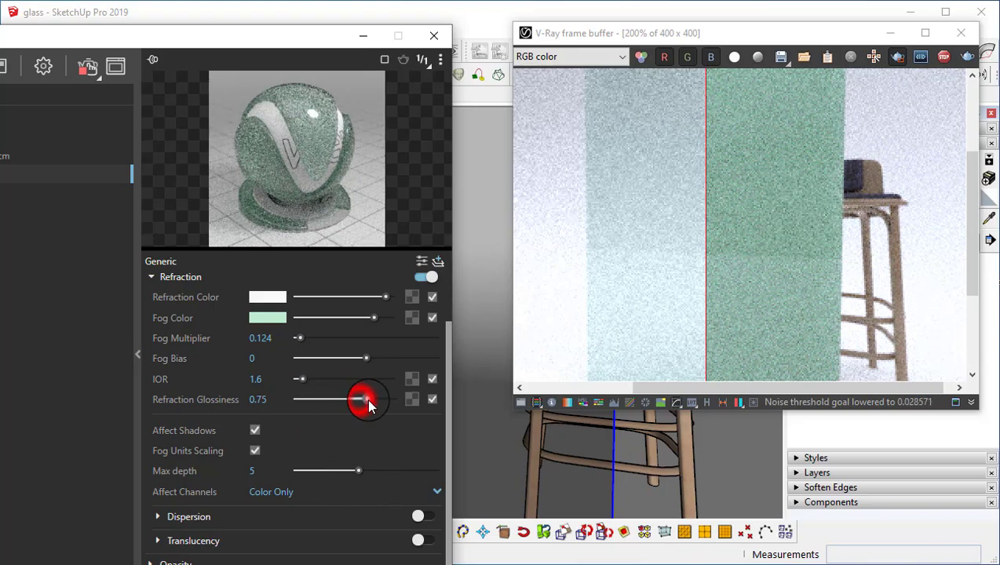
pyautogui.moveTo(369, 401); pyautogui.dragTo(387, 399)
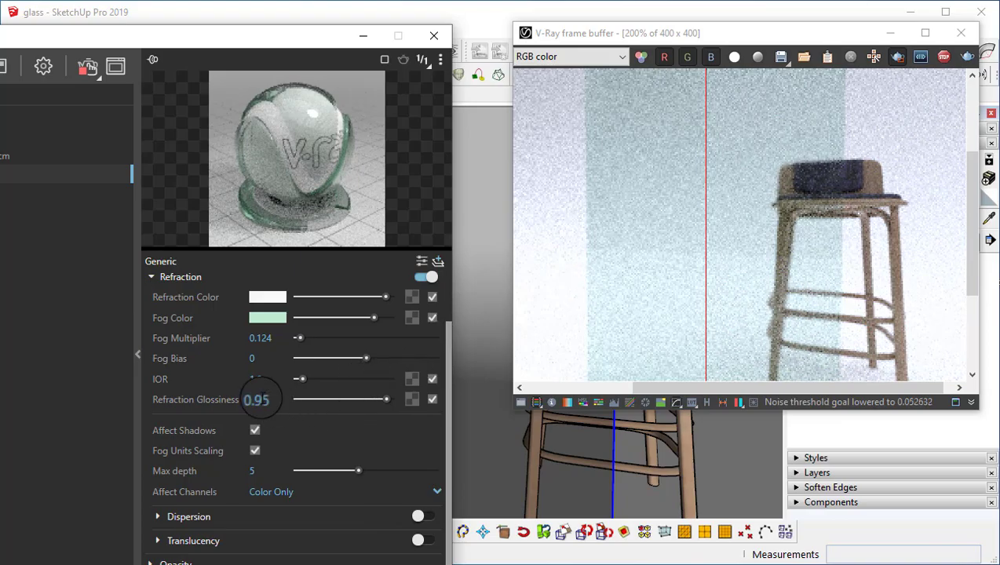
# Step: Review the fog multiplier and refraction glossiness settings, and inspect the stool through the glass in the render
pyautogui.click(262, 339)
pyautogui.write('0.24')
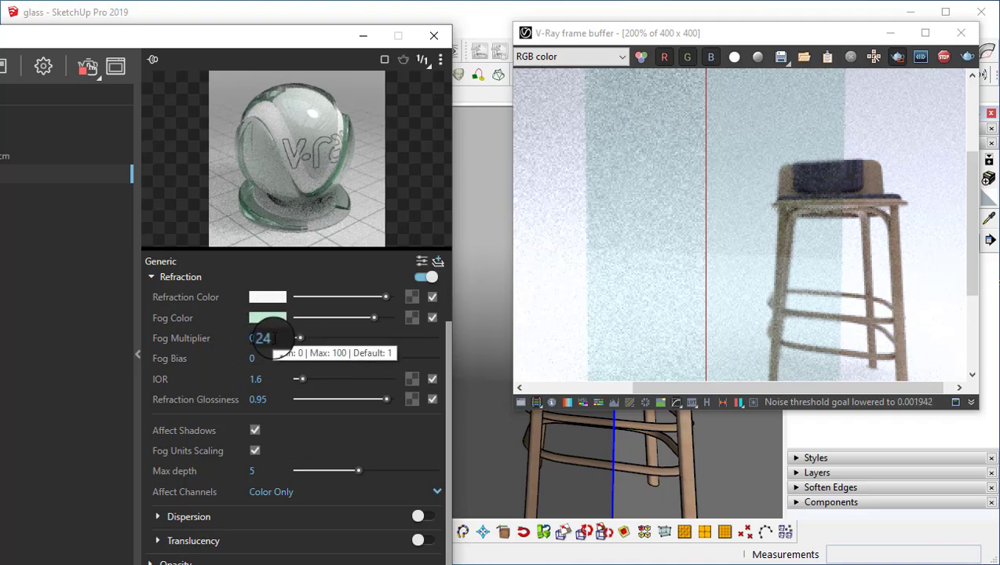
pyautogui.click(186, 401)
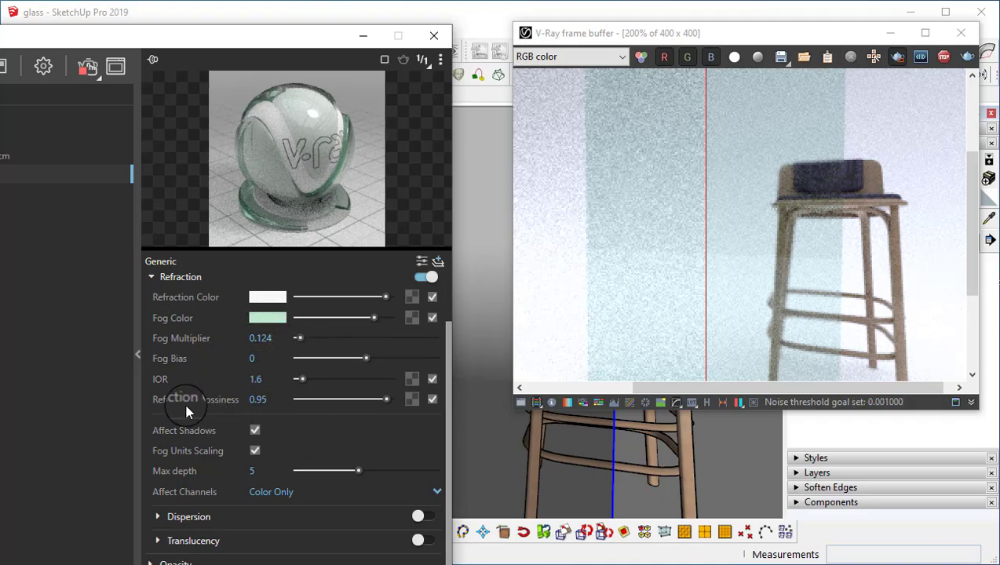
pyautogui.click(458, 414)
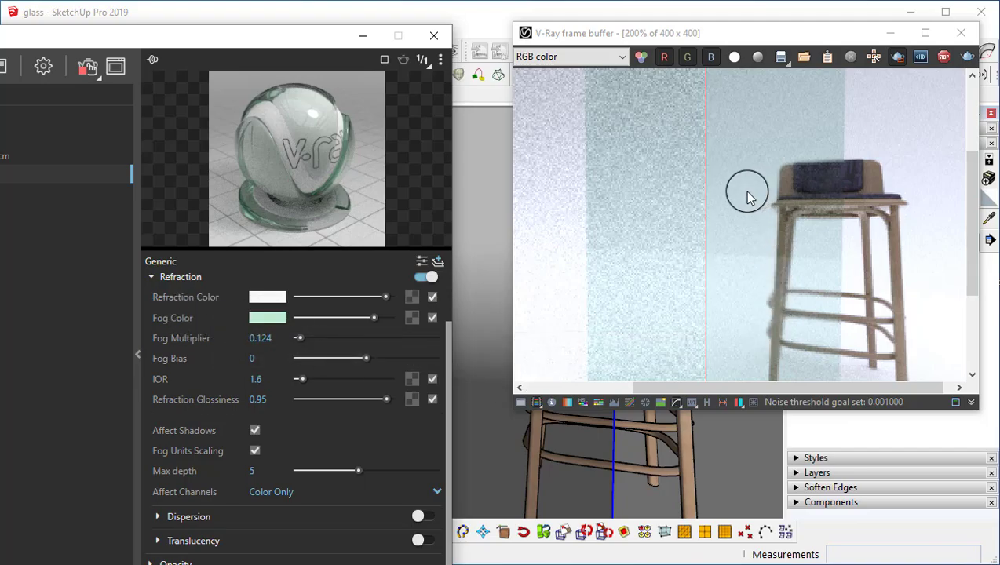
pyautogui.scroll(-1, 808, 266)
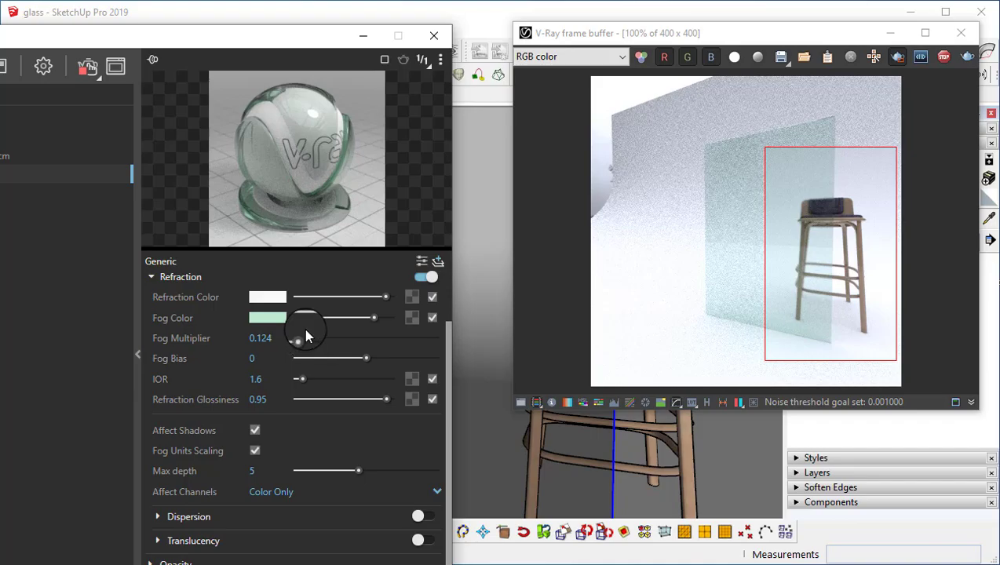
# Step: Collapse the refraction settings and enable Bump / Normal Mapping for the Generic material
pyautogui.scroll(2, 306, 336)
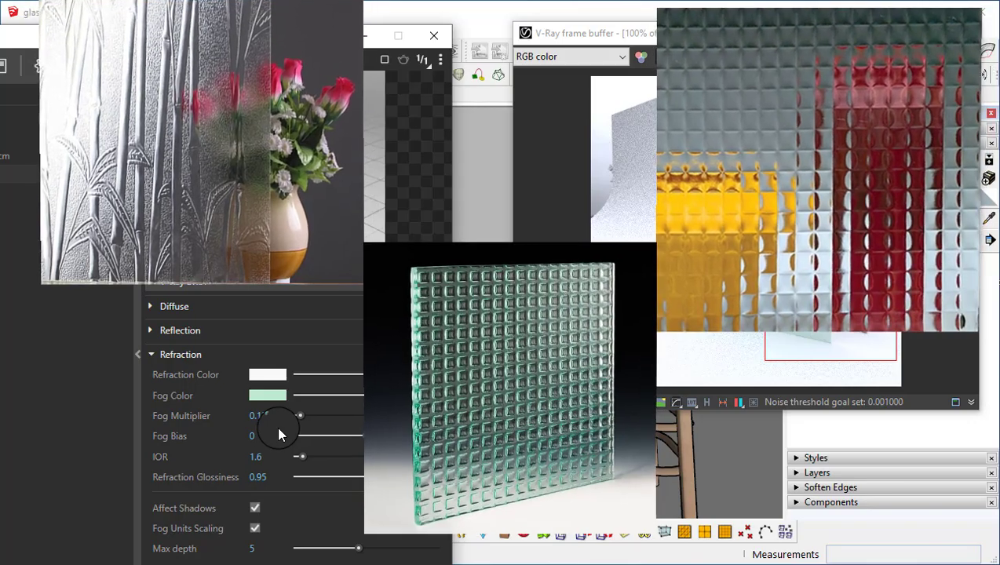
pyautogui.click(259, 416)
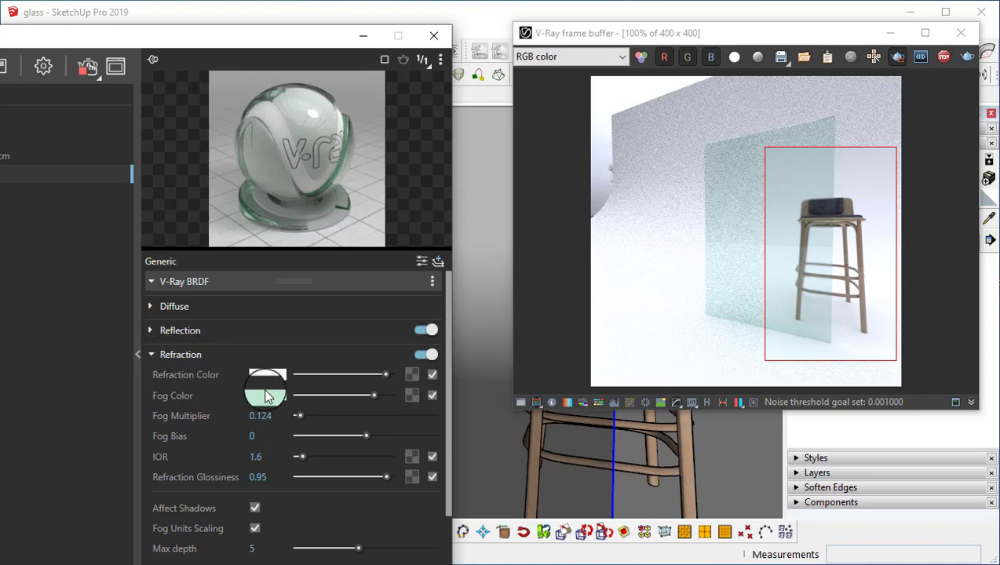
pyautogui.click(152, 354)
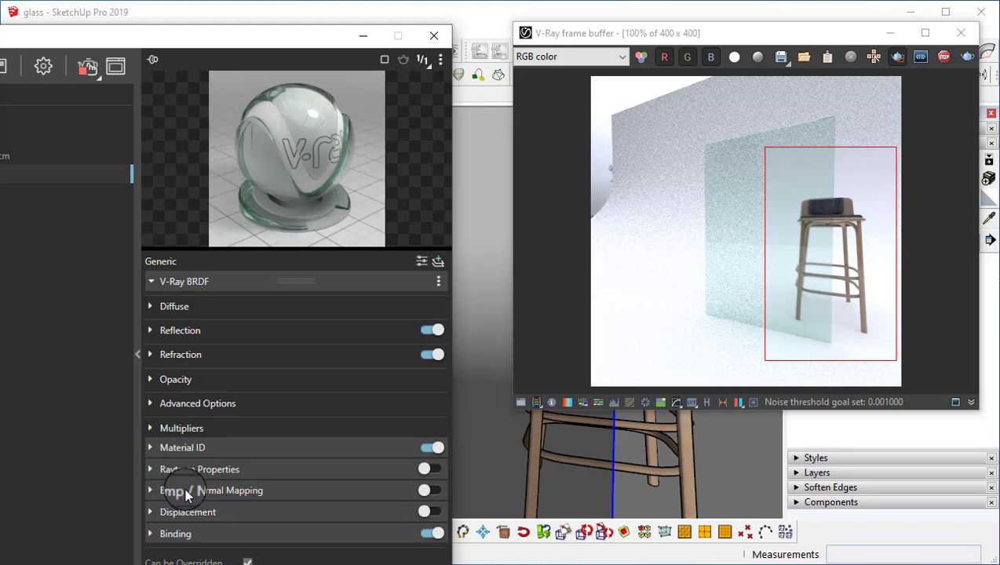
pyautogui.click(152, 491)
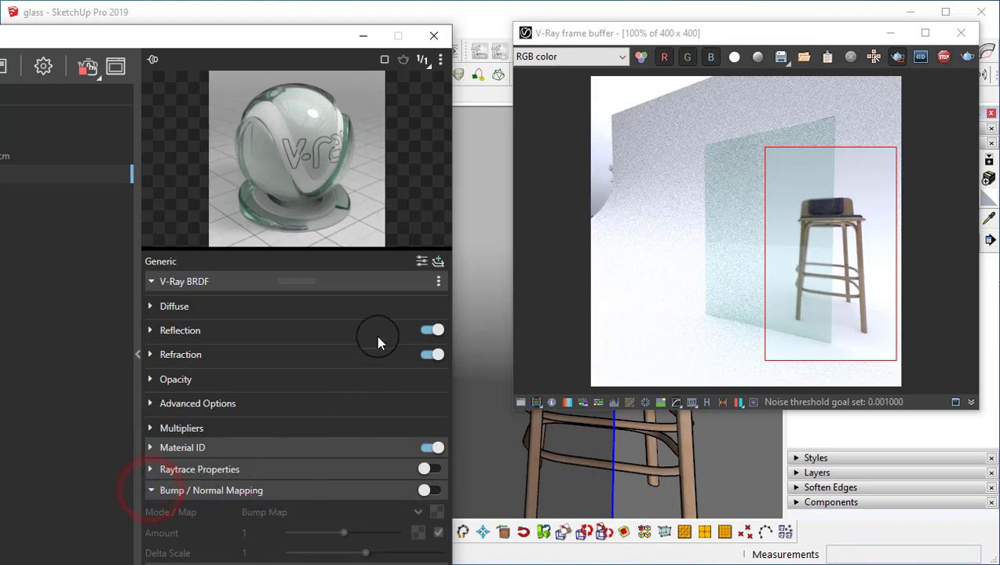
pyautogui.click(440, 469)
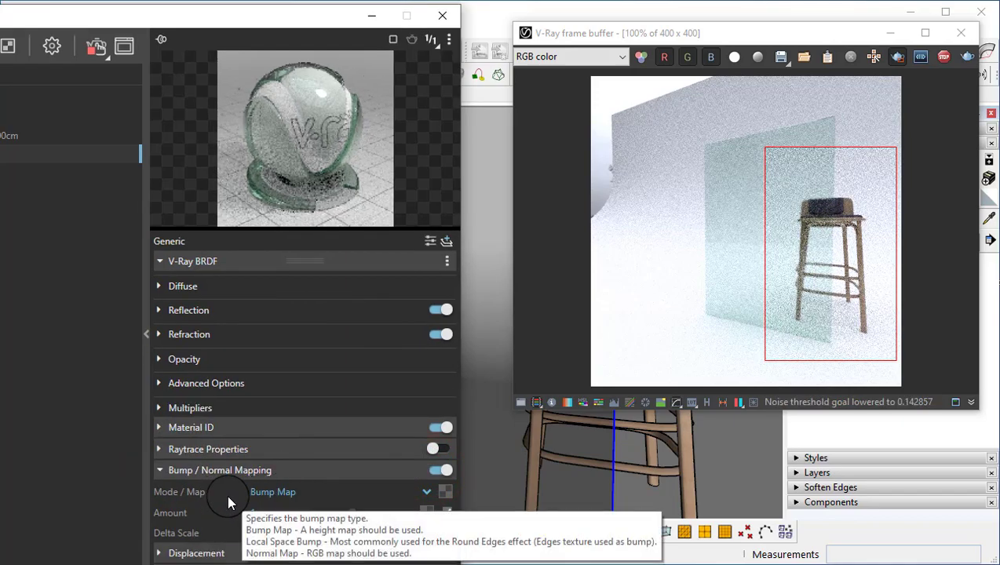
# Step: Load the bitmap TexturesCom_Tiles_3DGeometric_1K_normal into the bump map slot of the Generic material
pyautogui.click(445, 493)
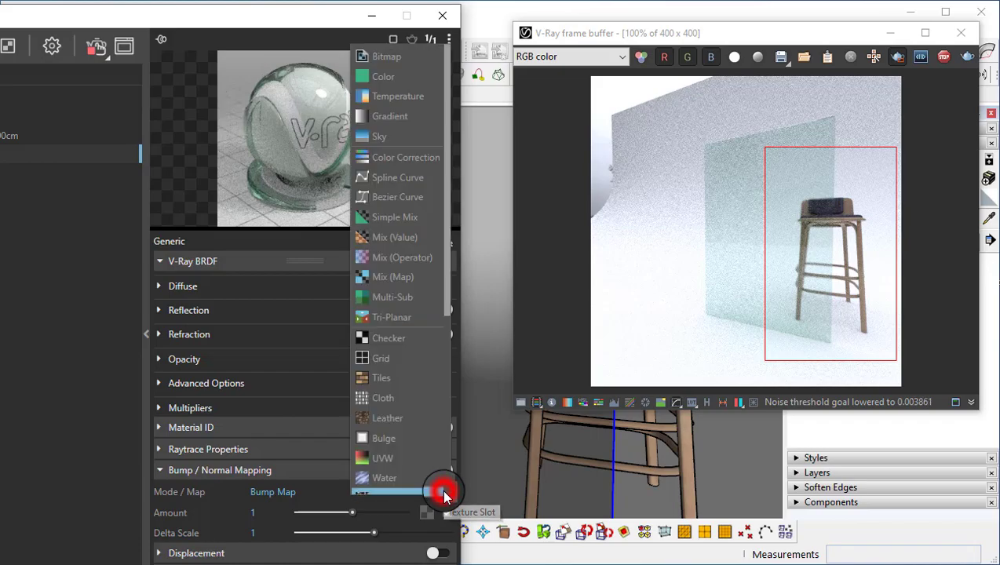
pyautogui.click(387, 62)
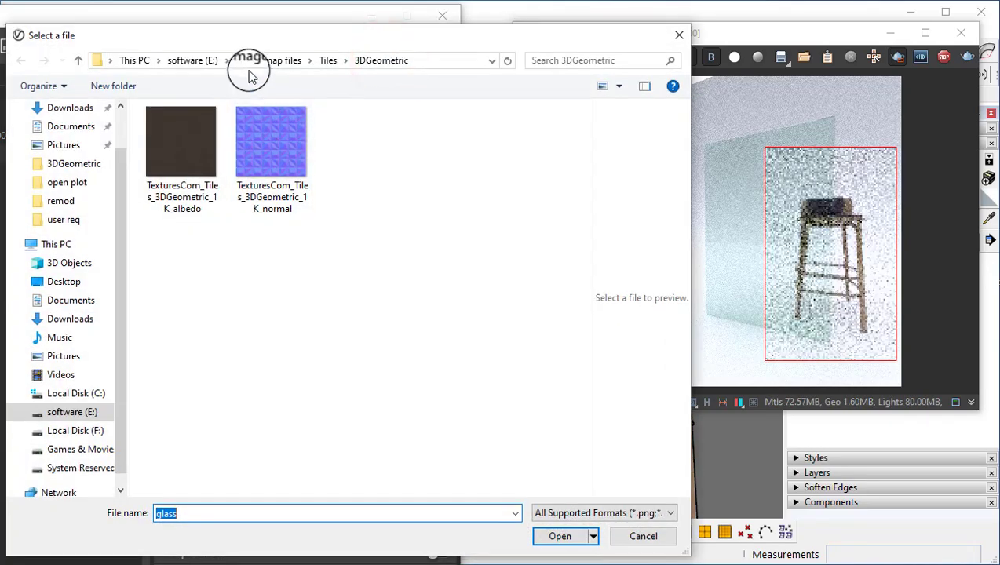
pyautogui.moveTo(244, 22); pyautogui.dragTo(306, 39)
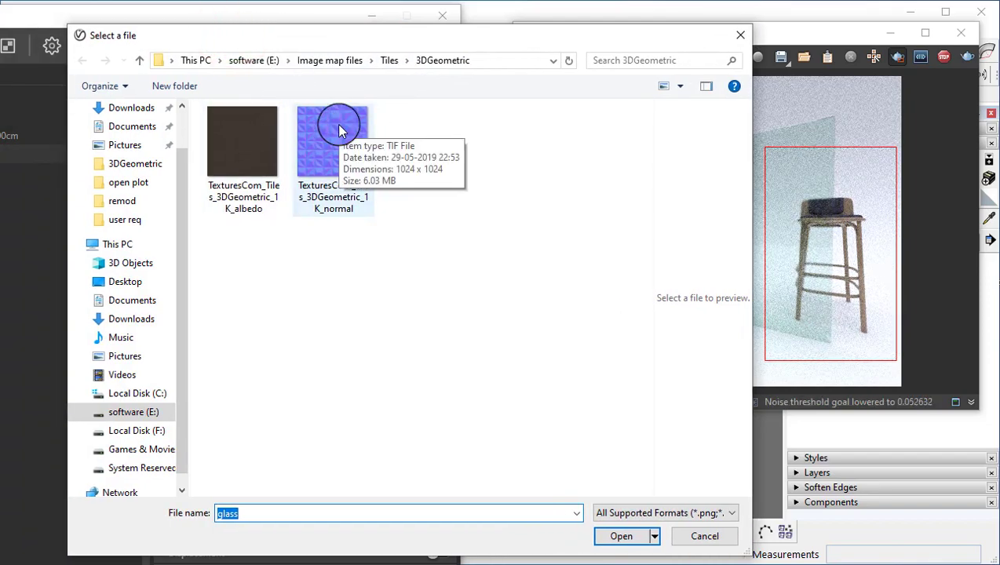
pyautogui.click(338, 127)
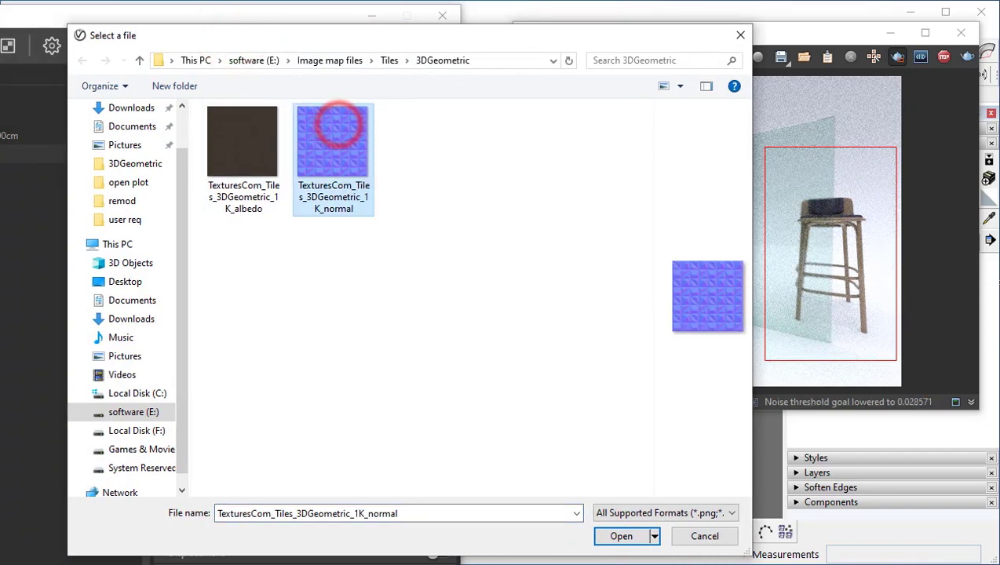
pyautogui.click(621, 536)
pyautogui.scroll(2, 808, 246)
pyautogui.scroll(-2, 808, 245)
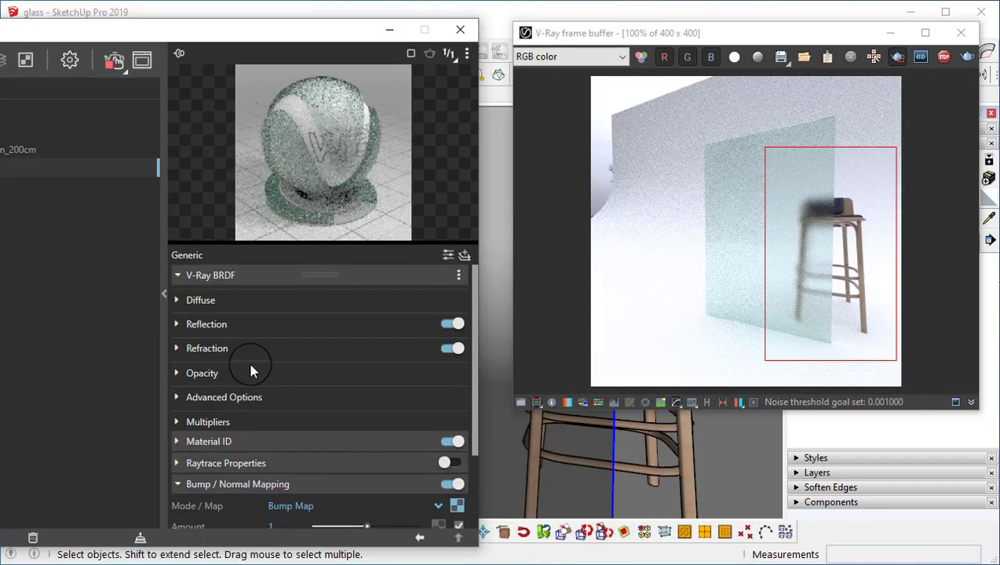
# Step: Set the Generic material's refraction glossiness to 1
pyautogui.click(174, 348)
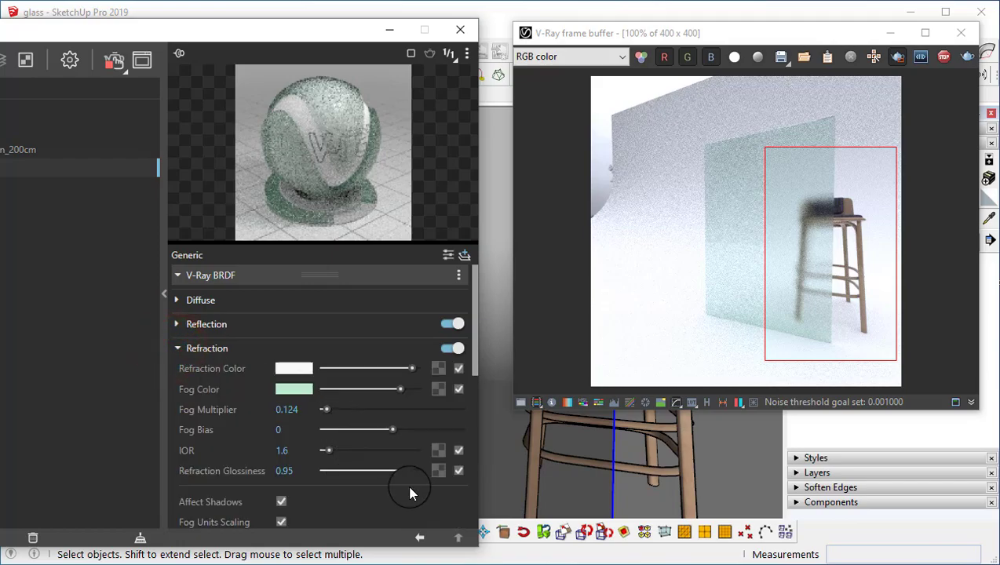
pyautogui.moveTo(435, 475)
pyautogui.mouseDown()
pyautogui.moveTo(414, 471)
pyautogui.moveTo(429, 475)
pyautogui.mouseUp()
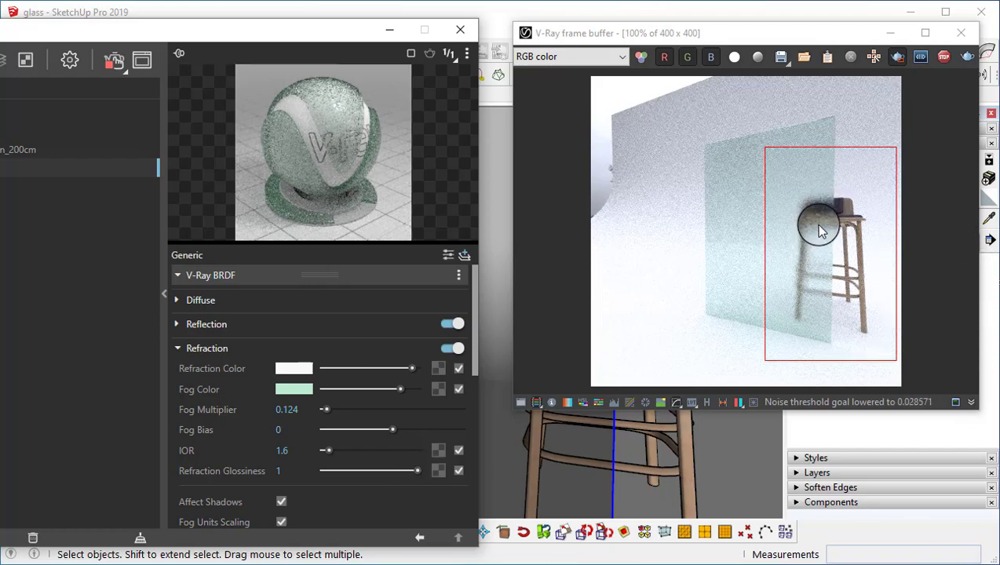
# Step: Review the bump bitmap's settings and the Generic material's SketchUp texture settings, and return to the material's parameters
pyautogui.click(298, 391)
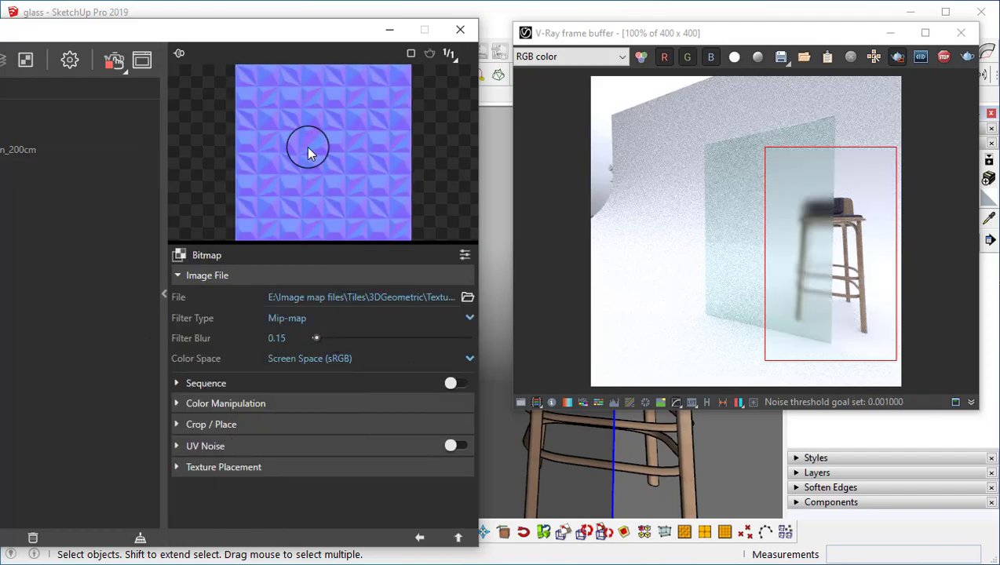
pyautogui.moveTo(843, 43); pyautogui.dragTo(417, 125)
pyautogui.click(832, 221)
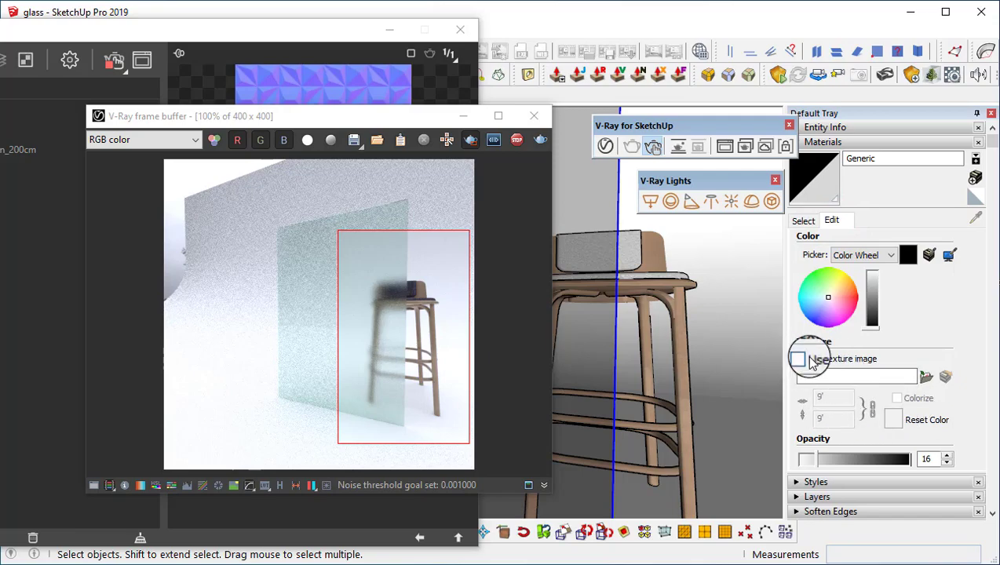
pyautogui.moveTo(408, 125); pyautogui.dragTo(831, 78)
pyautogui.click(335, 35)
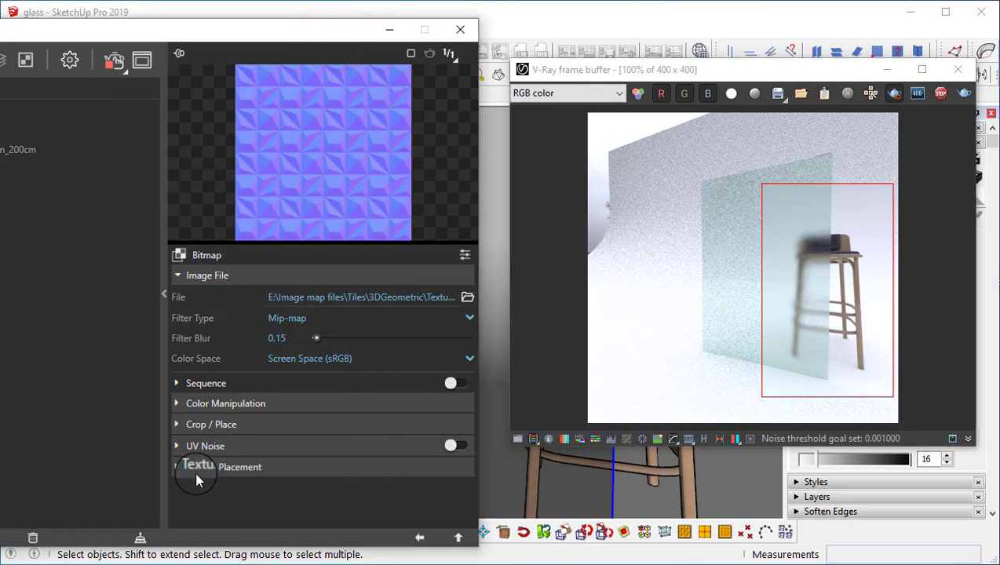
pyautogui.click(459, 539)
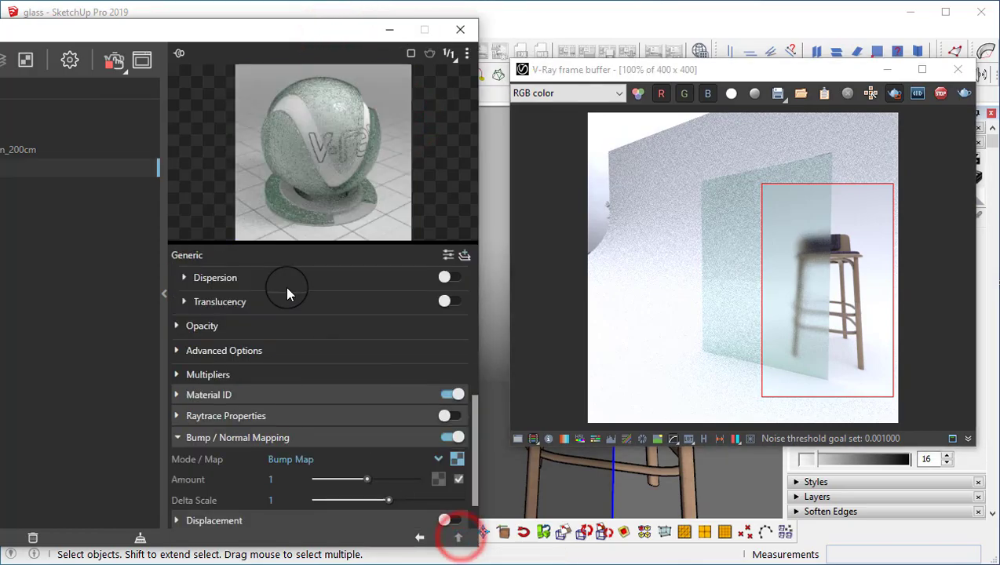
pyautogui.moveTo(581, 75)
pyautogui.mouseDown()
pyautogui.moveTo(711, 364)
pyautogui.moveTo(712, 218)
pyautogui.moveTo(582, 32)
pyautogui.moveTo(582, 71)
pyautogui.mouseUp()
pyautogui.click(243, 34)
# Step: Collapse the bump settings and set the Generic material's binding texture mode to Texture Helper
pyautogui.scroll(-2, 232, 339)
pyautogui.click(177, 384)
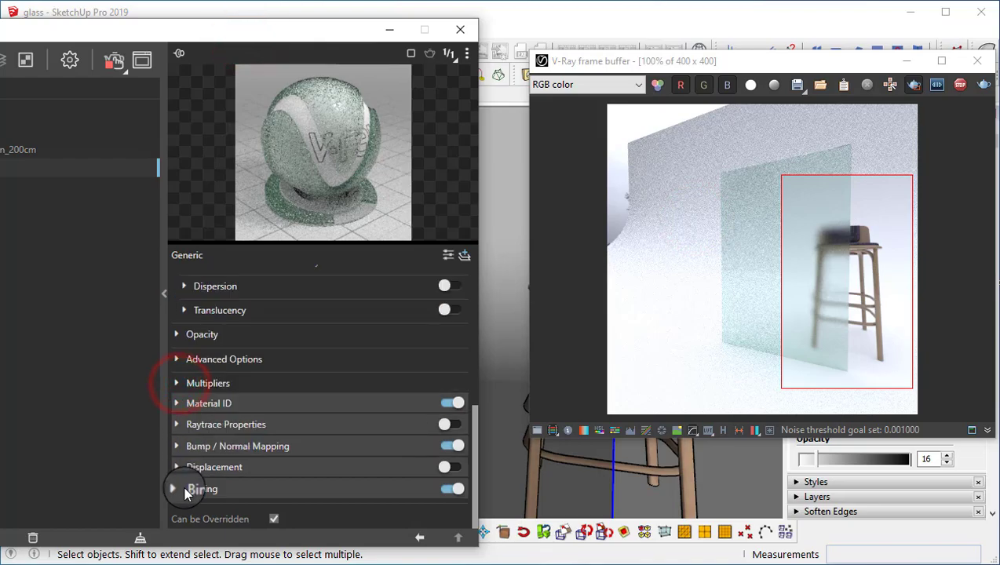
pyautogui.click(176, 489)
pyautogui.click(208, 488)
pyautogui.click(286, 490)
pyautogui.click(286, 488)
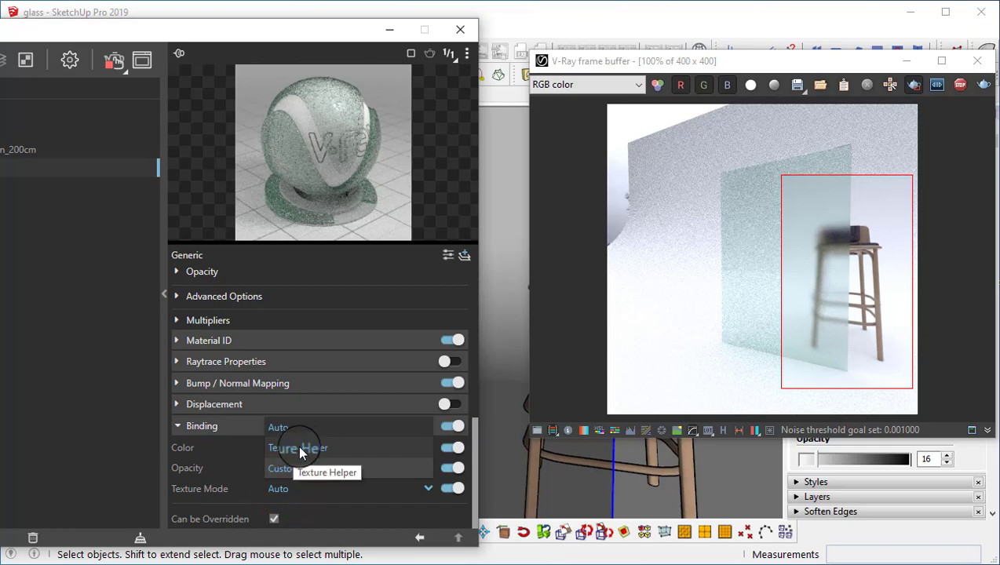
pyautogui.click(299, 448)
# Step: Set the Generic material's helper texture size to 6' in SketchUp and inspect the stool through the glass in the render
pyautogui.moveTo(345, 27); pyautogui.dragTo(150, 87)
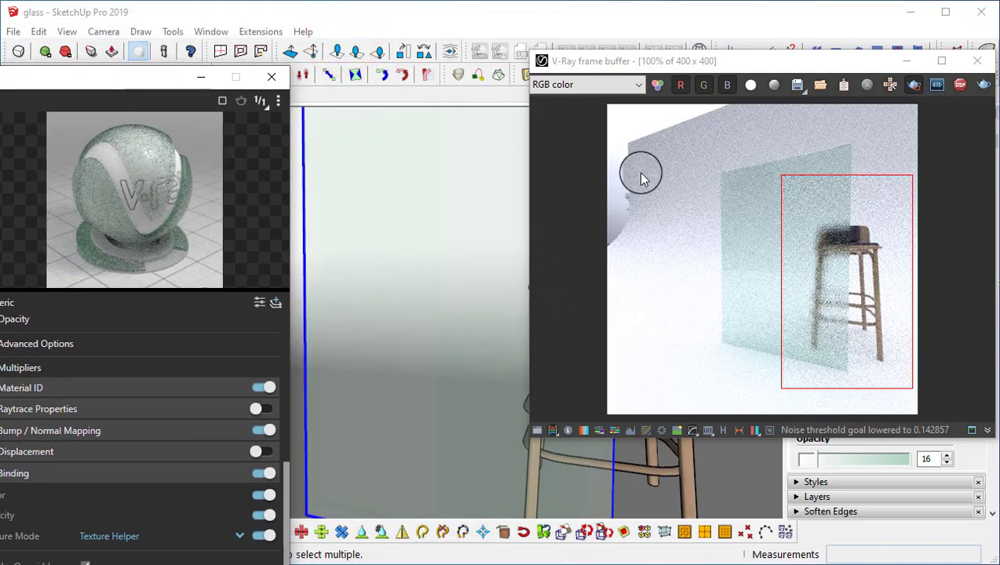
pyautogui.moveTo(734, 71); pyautogui.dragTo(267, 52)
pyautogui.click(824, 398)
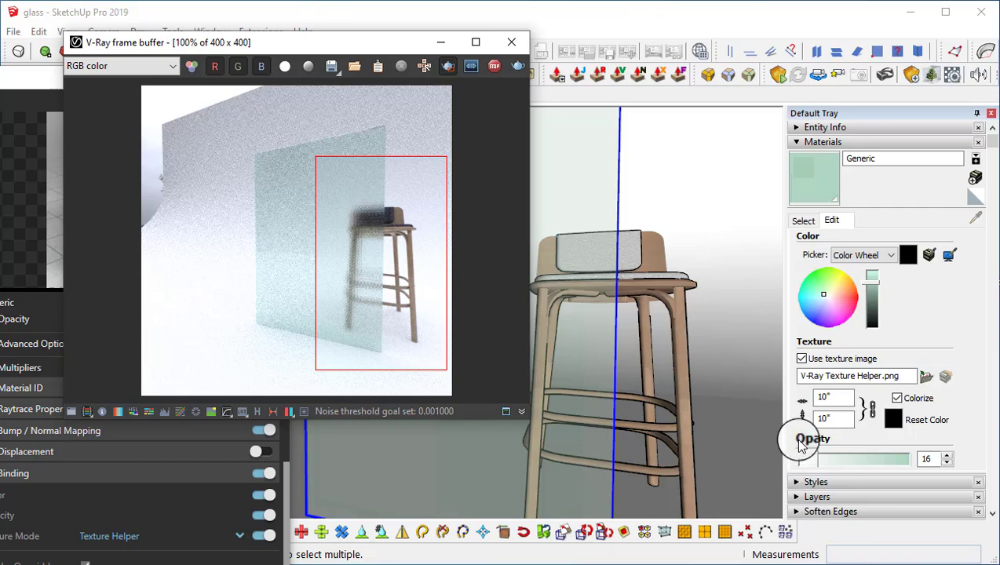
pyautogui.doubleClick(834, 398)
pyautogui.write('6')
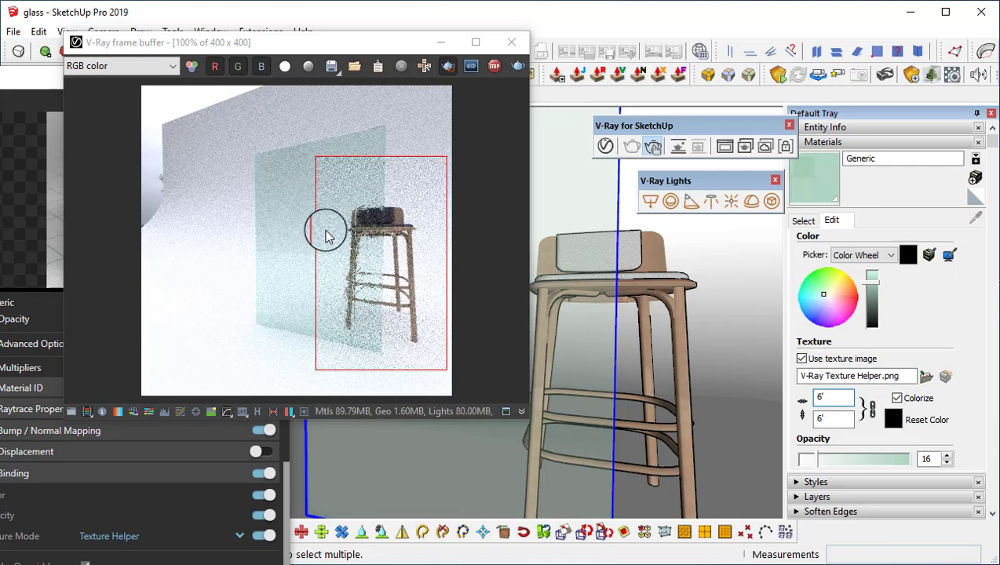
pyautogui.scroll(1, 354, 216)
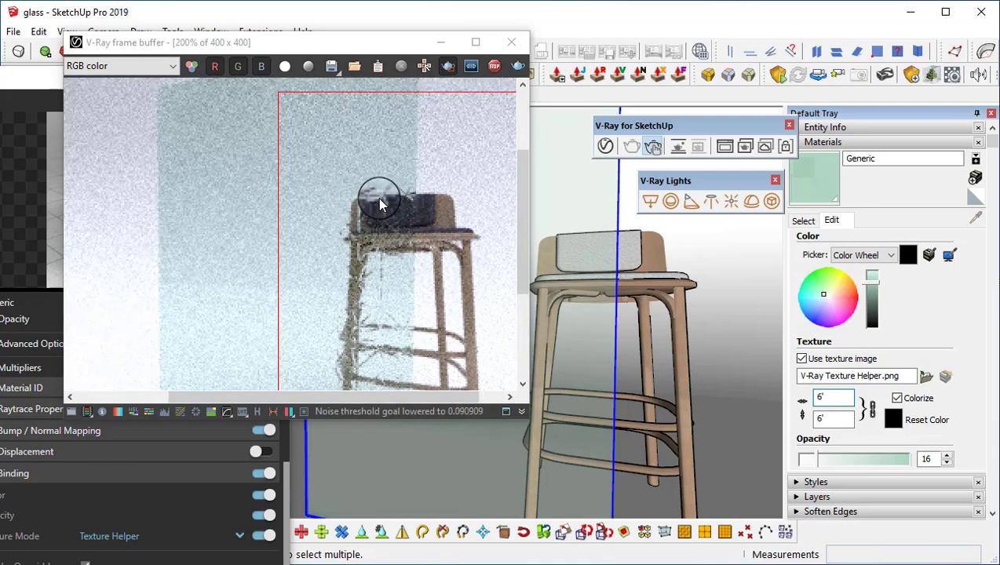
pyautogui.scroll(-1, 404, 275)
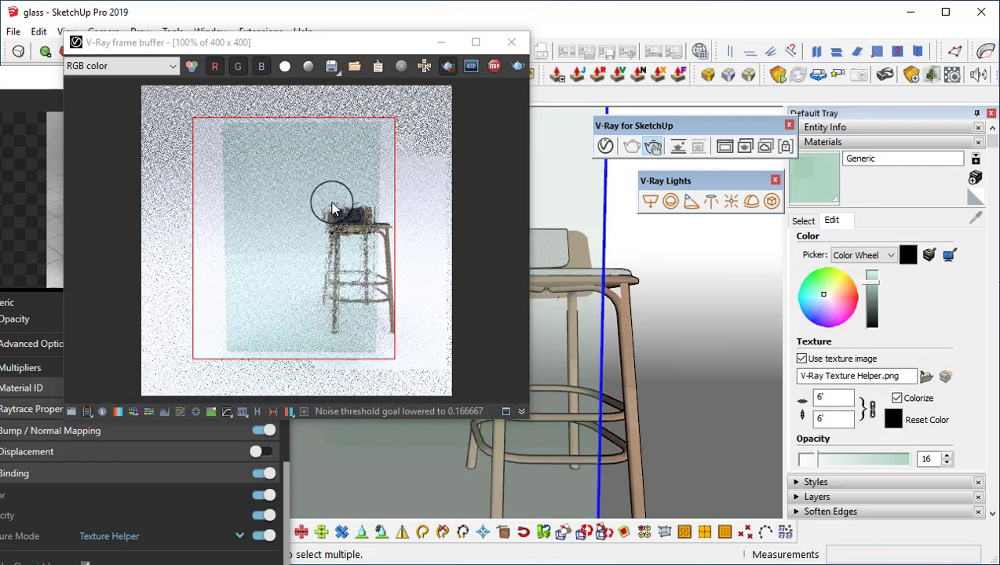
# Step: Try a more saturated green fog color of R 0.461, G 0.971, B 0.677 on the glass
pyautogui.moveTo(336, 41); pyautogui.dragTo(735, 50)
pyautogui.moveTo(127, 72); pyautogui.dragTo(507, 19)
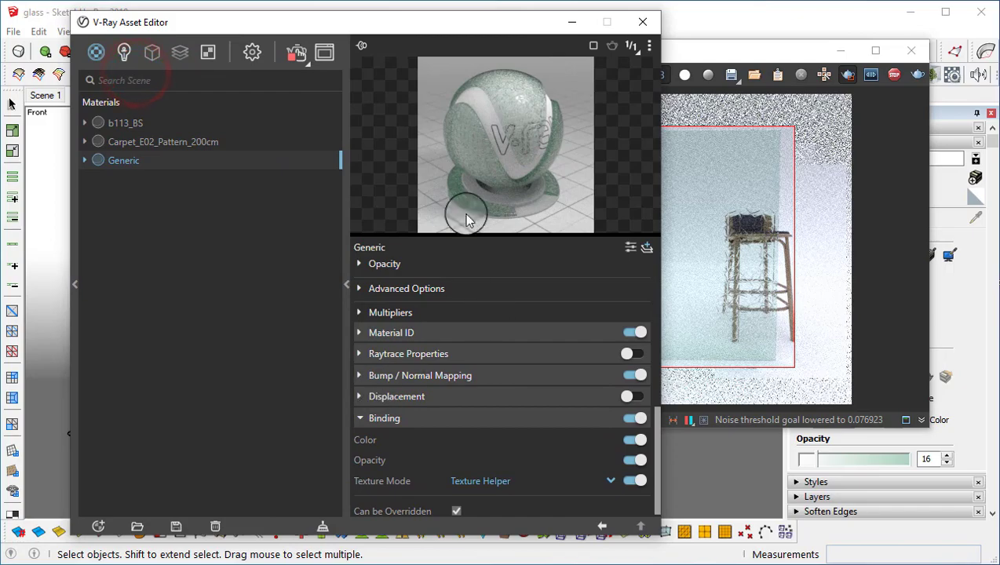
pyautogui.scroll(2, 360, 410)
pyautogui.scroll(-2, 379, 397)
pyautogui.scroll(1, 388, 323)
pyautogui.scroll(5, 389, 324)
pyautogui.click(475, 327)
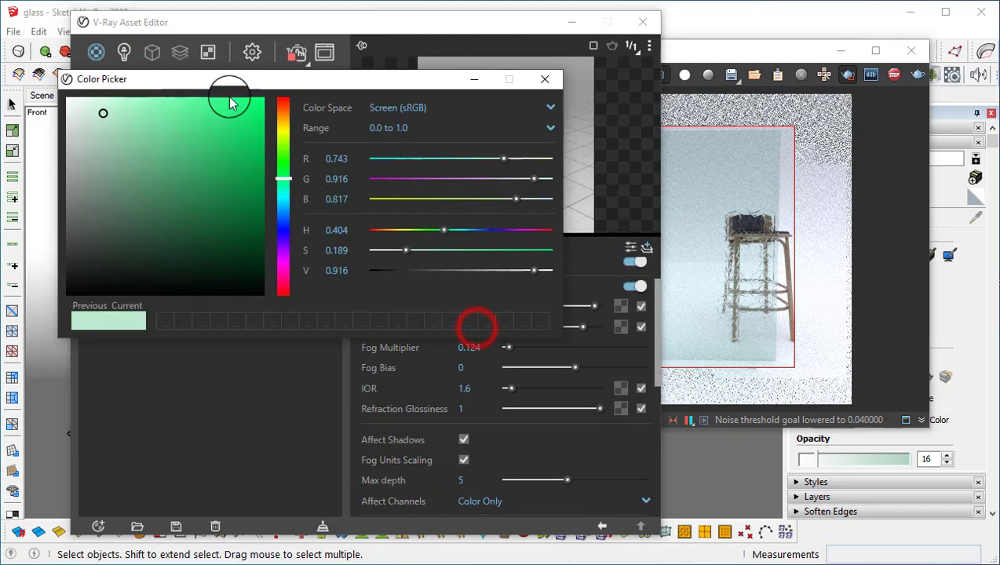
pyautogui.moveTo(249, 73); pyautogui.dragTo(250, 142)
pyautogui.click(173, 167)
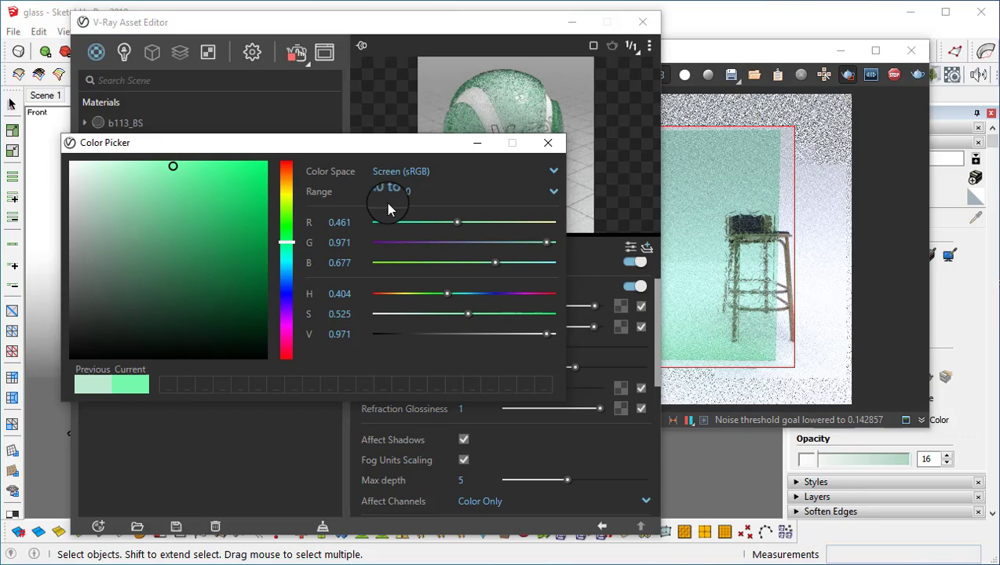
# Step: Try a pure black fog color and examine the bump pattern on the panel in the render
pyautogui.moveTo(161, 253); pyautogui.dragTo(69, 360)
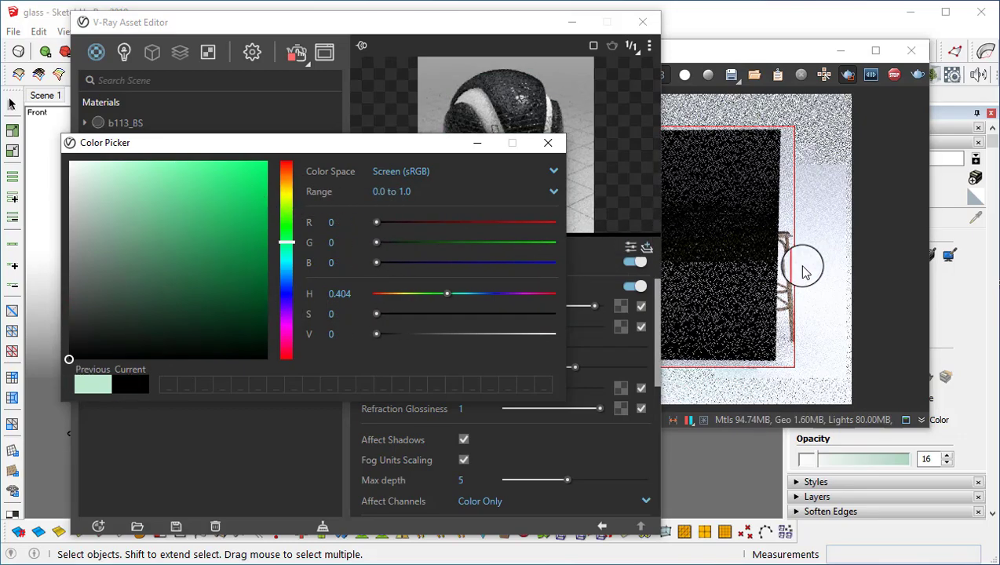
pyautogui.moveTo(487, 142); pyautogui.dragTo(459, 177)
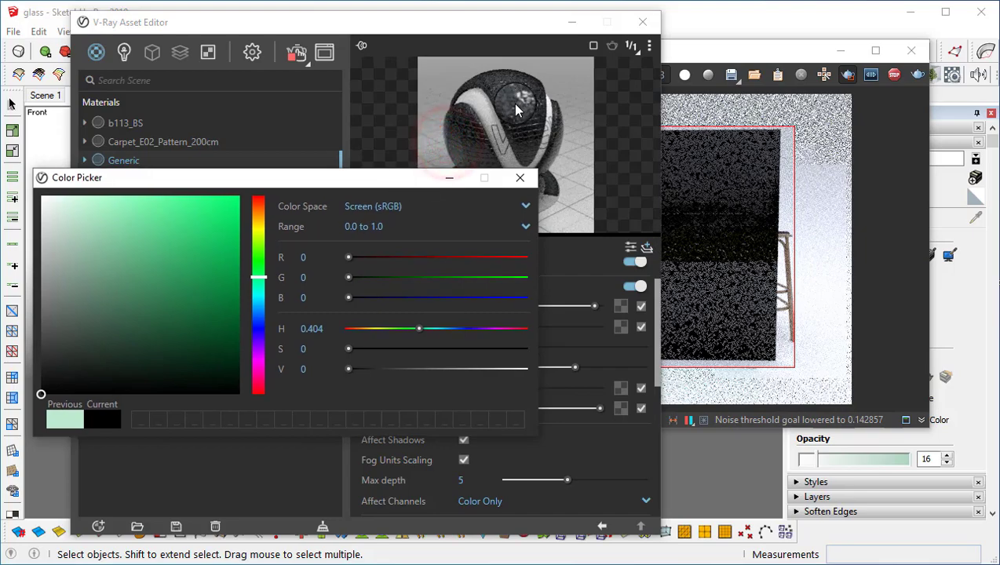
pyautogui.click(742, 50)
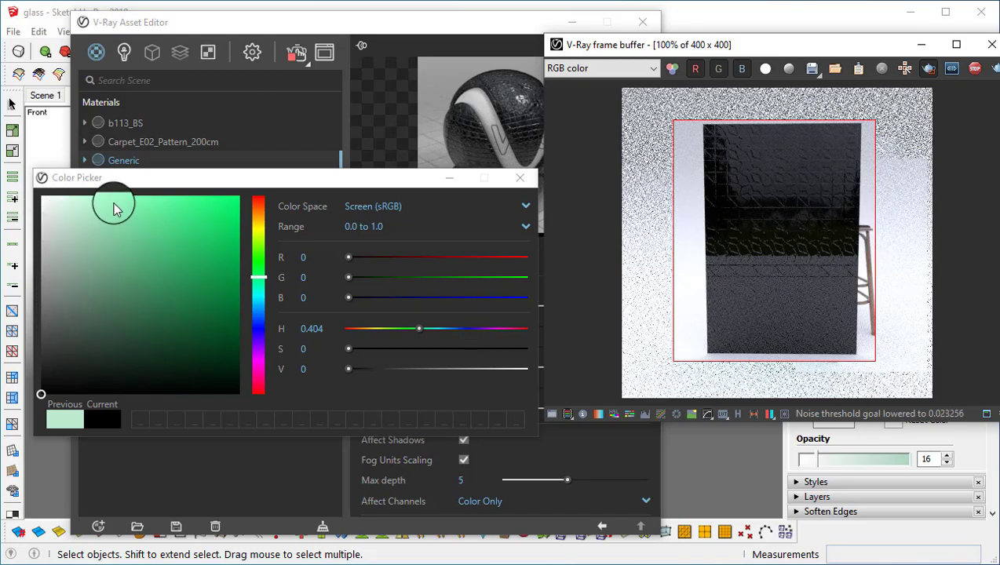
# Step: Set the fog color to a brown of R 0.627, G 0.467, B 0.367 and close the color picker
pyautogui.click(123, 270)
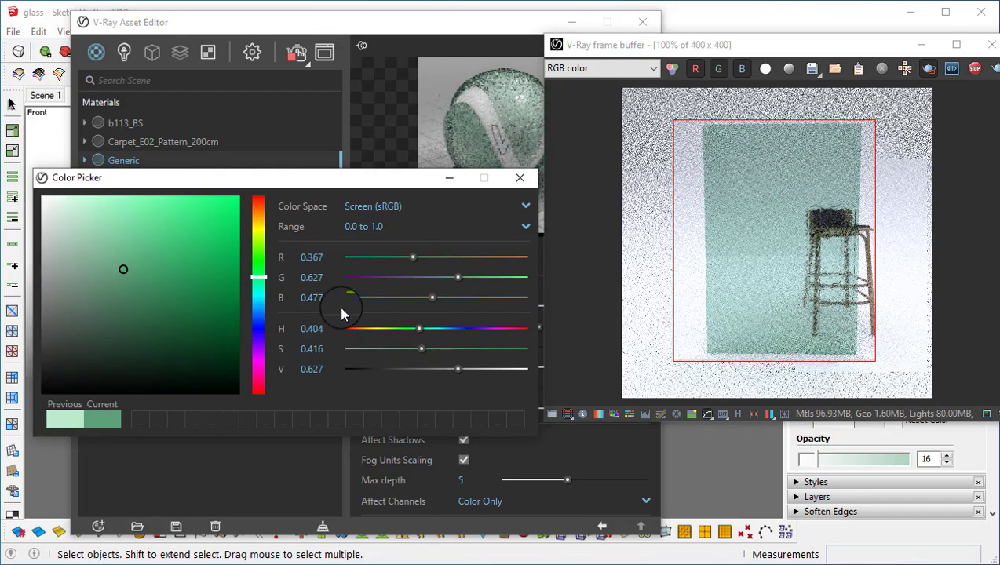
pyautogui.click(257, 208)
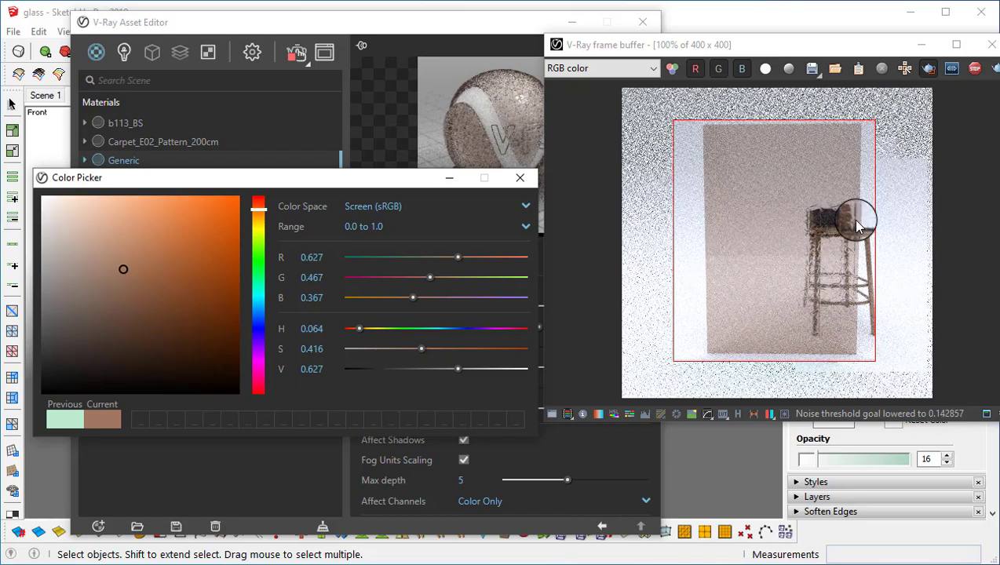
pyautogui.scroll(1, 858, 226)
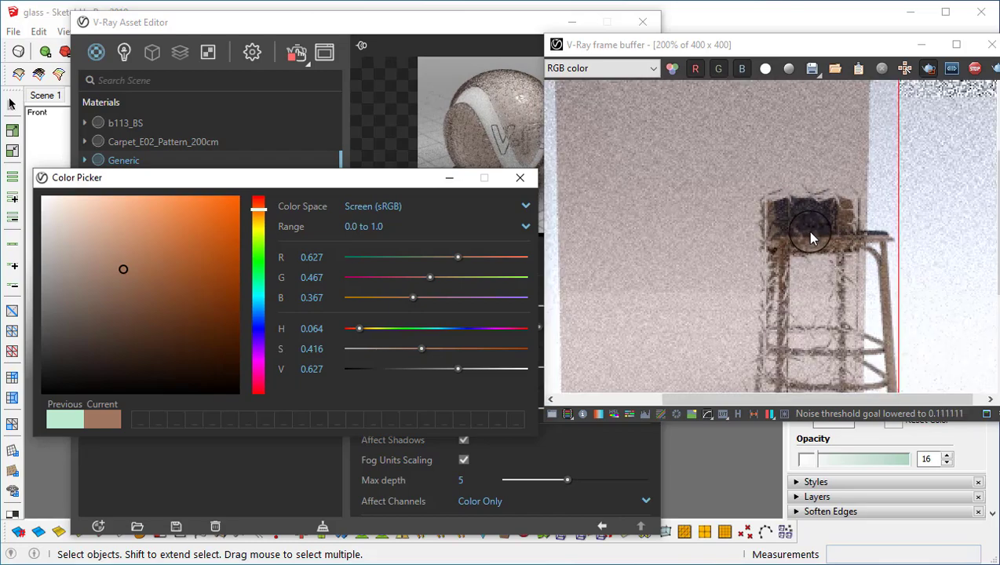
pyautogui.scroll(-1, 811, 235)
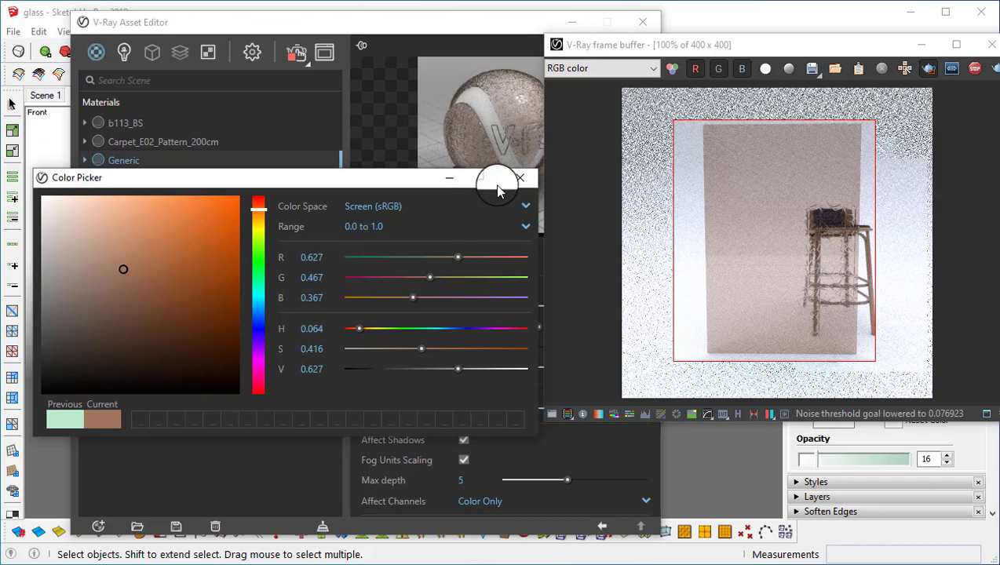
pyautogui.click(522, 179)
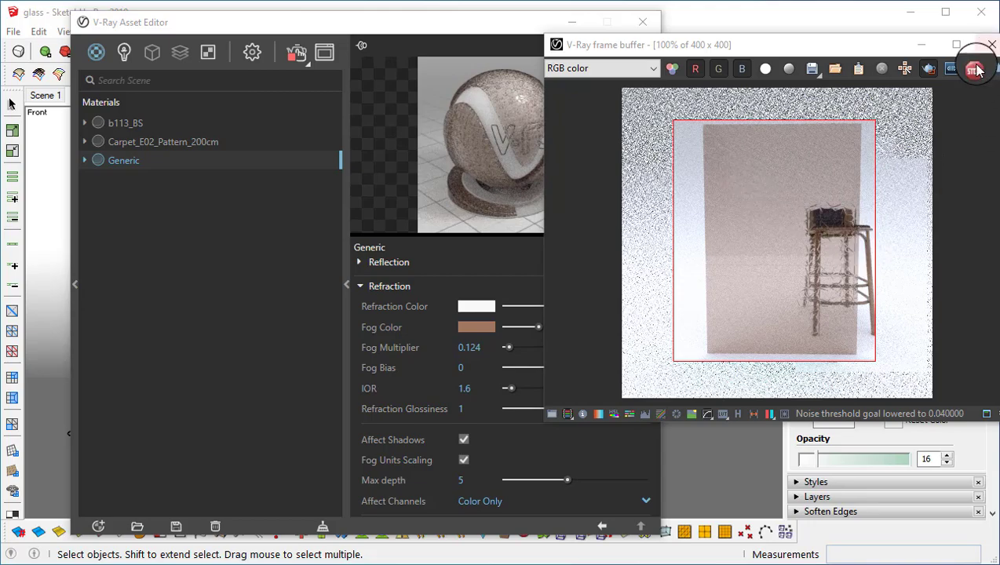
# Step: Stop the interactive render and disable Bump / Normal Mapping for the Generic material, collapsing its Binding settings
pyautogui.click(447, 32)
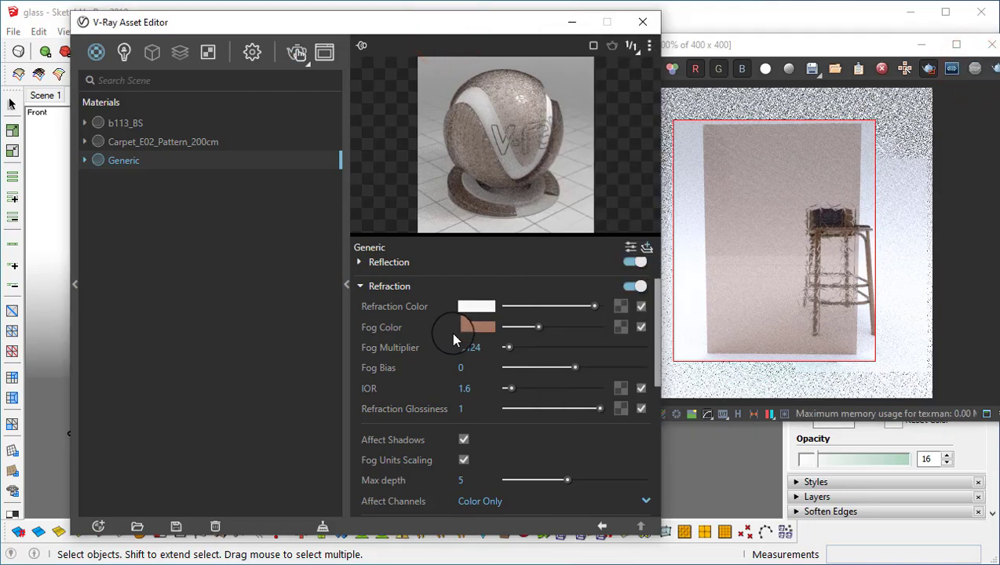
pyautogui.scroll(-8, 493, 424)
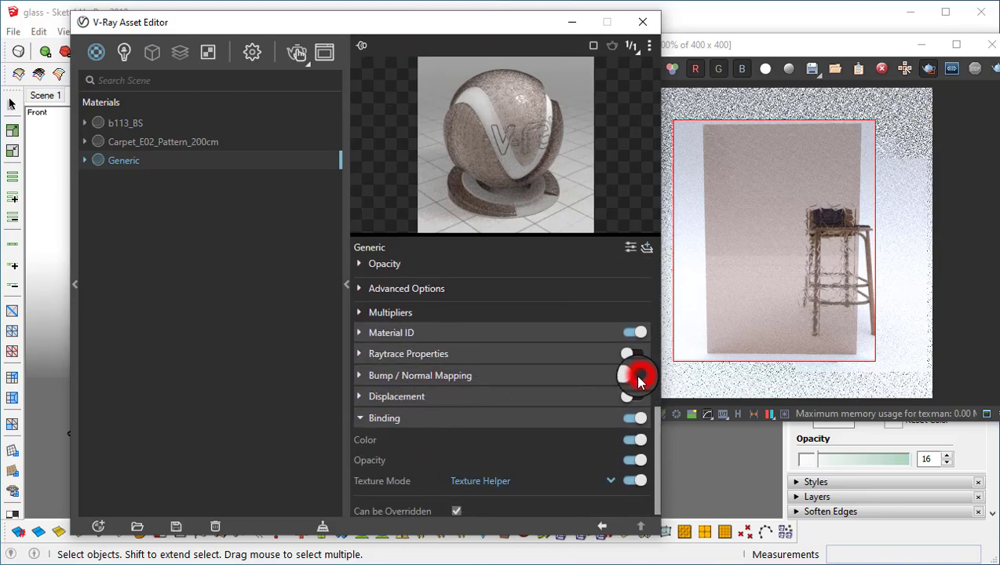
pyautogui.click(360, 417)
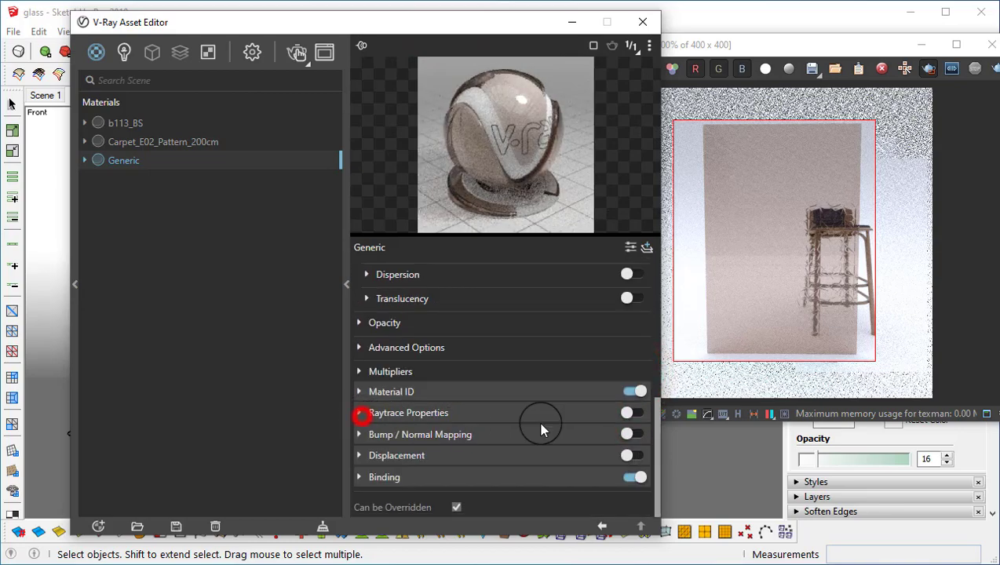
# Step: Add a Bitmap texture to the Fog Color in the Generic material's Refraction settings
pyautogui.scroll(2, 380, 367)
pyautogui.scroll(-2, 385, 353)
pyautogui.scroll(5, 387, 346)
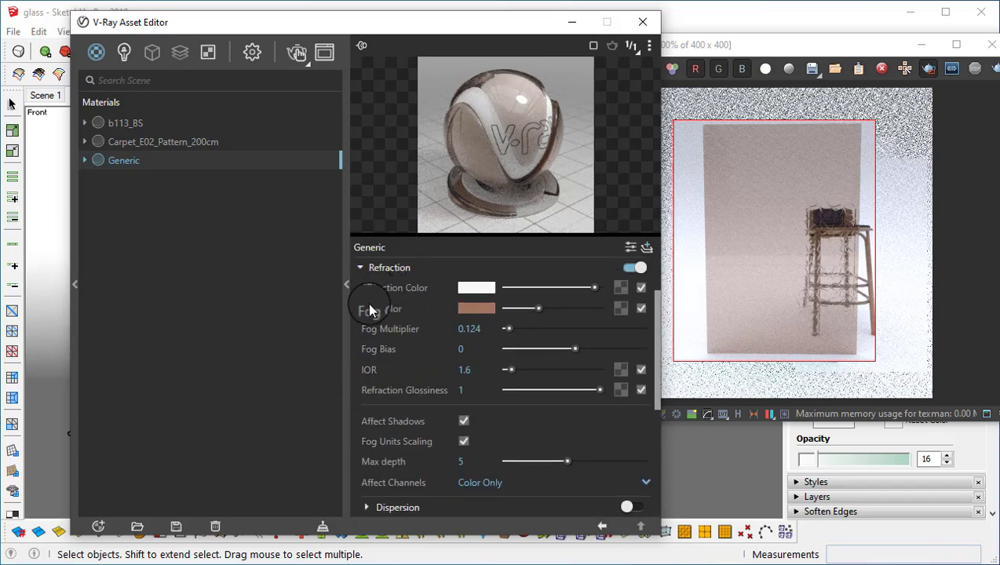
pyautogui.click(620, 310)
pyautogui.click(571, 64)
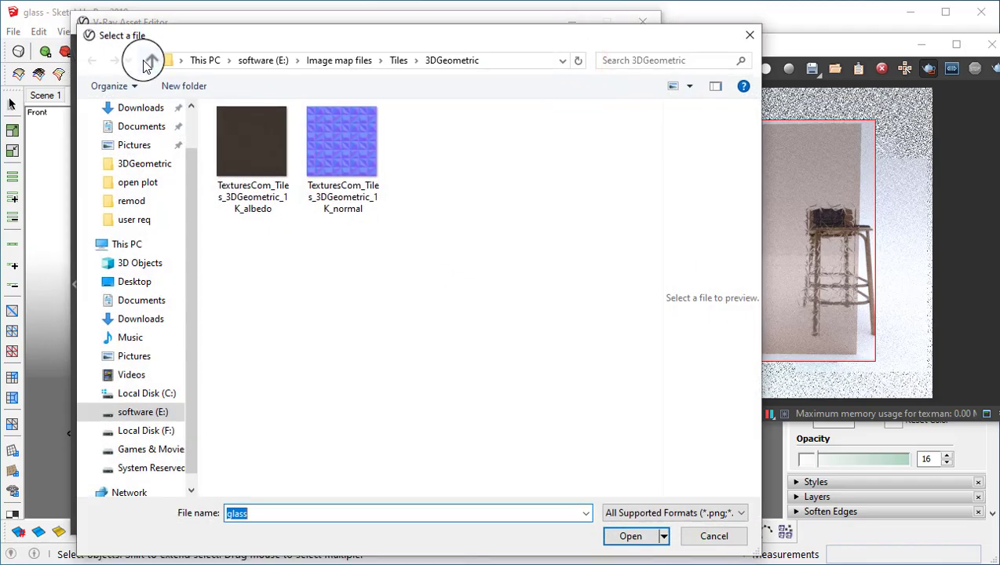
# Step: Load the contemporary-prints-and-posters image from the backgrounds folder inside Image map files as the fog color bitmap
pyautogui.click(149, 60)
pyautogui.click(148, 61)
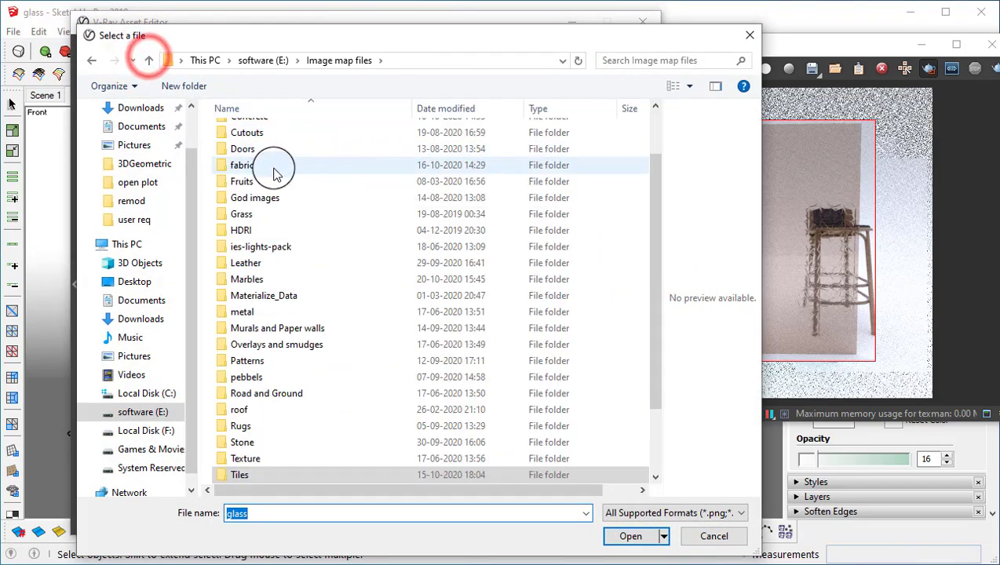
pyautogui.scroll(2, 282, 165)
pyautogui.doubleClick(271, 134)
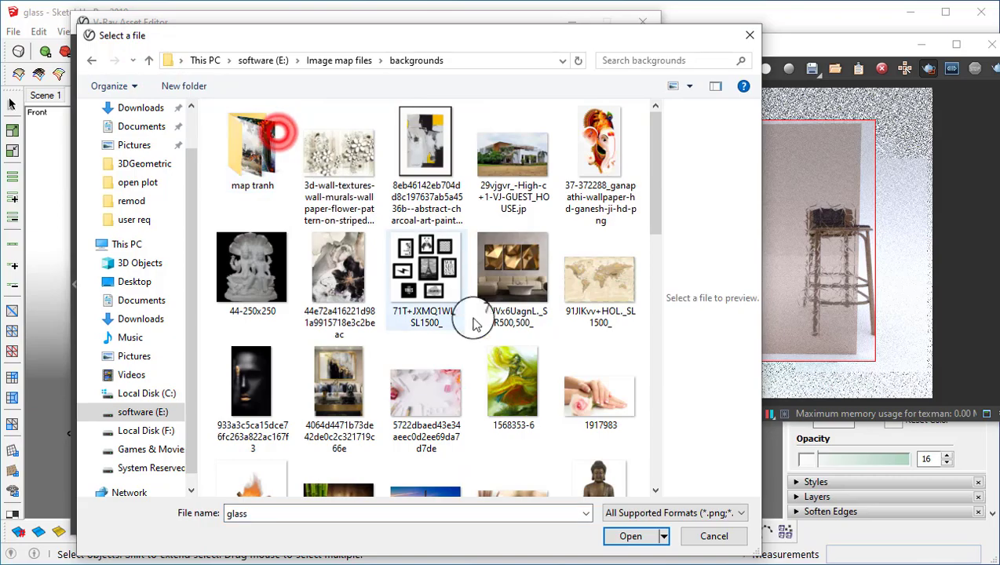
pyautogui.scroll(-2, 463, 312)
pyautogui.scroll(-3, 408, 297)
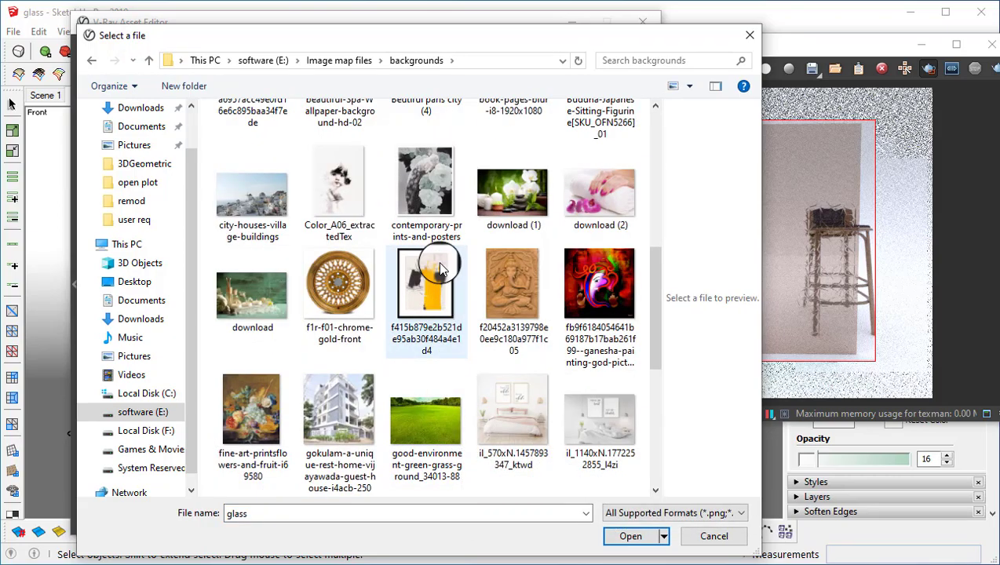
pyautogui.click(430, 197)
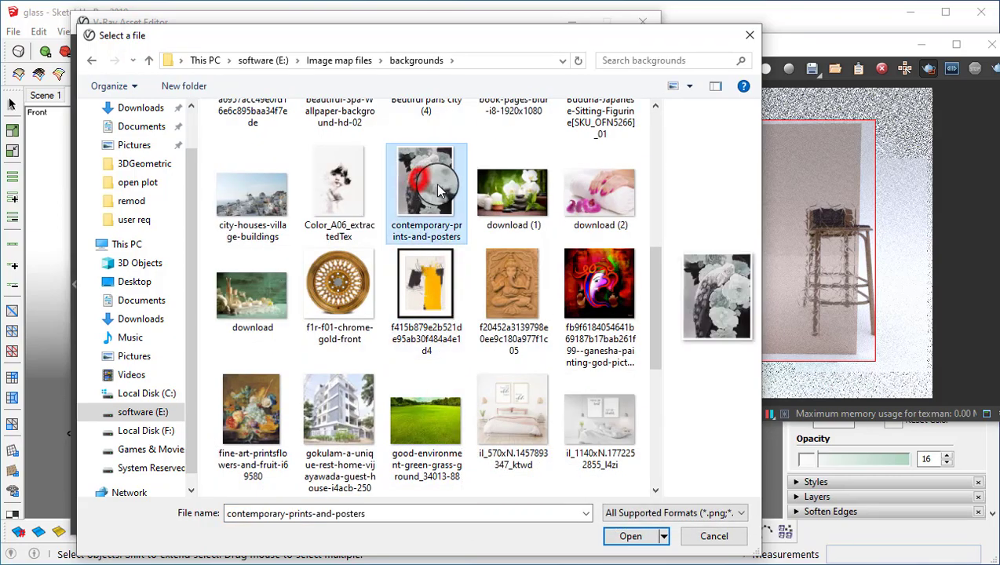
pyautogui.click(637, 537)
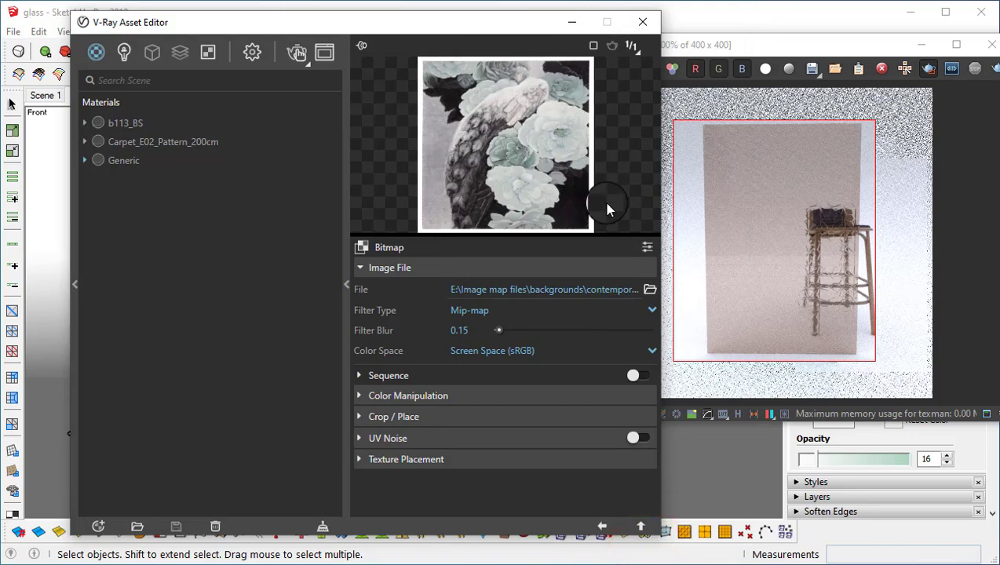
# Step: Start the interactive render, move the Asset Editor clear of it, and return from the bitmap to the Generic material
pyautogui.click(992, 69)
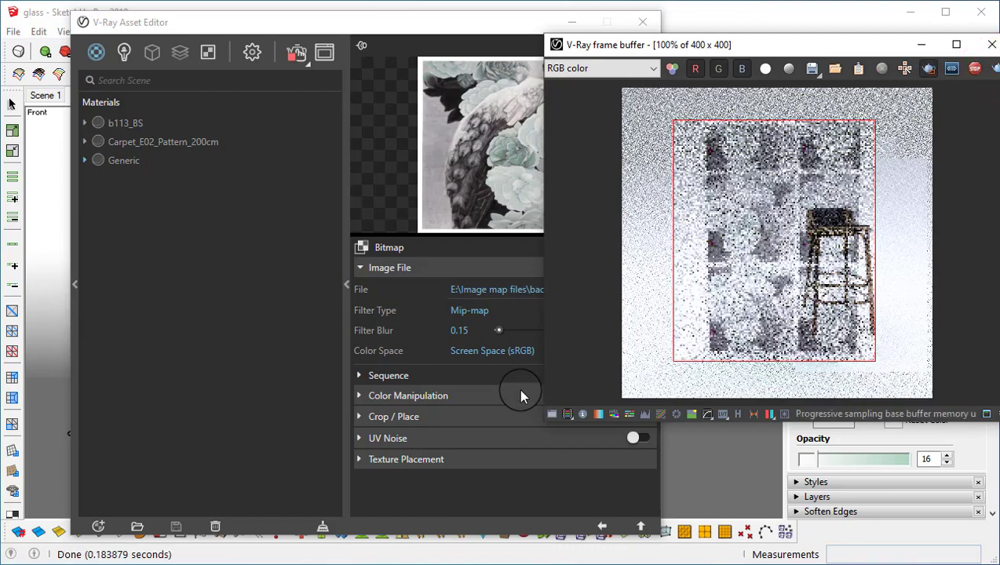
pyautogui.moveTo(458, 19); pyautogui.dragTo(348, 15)
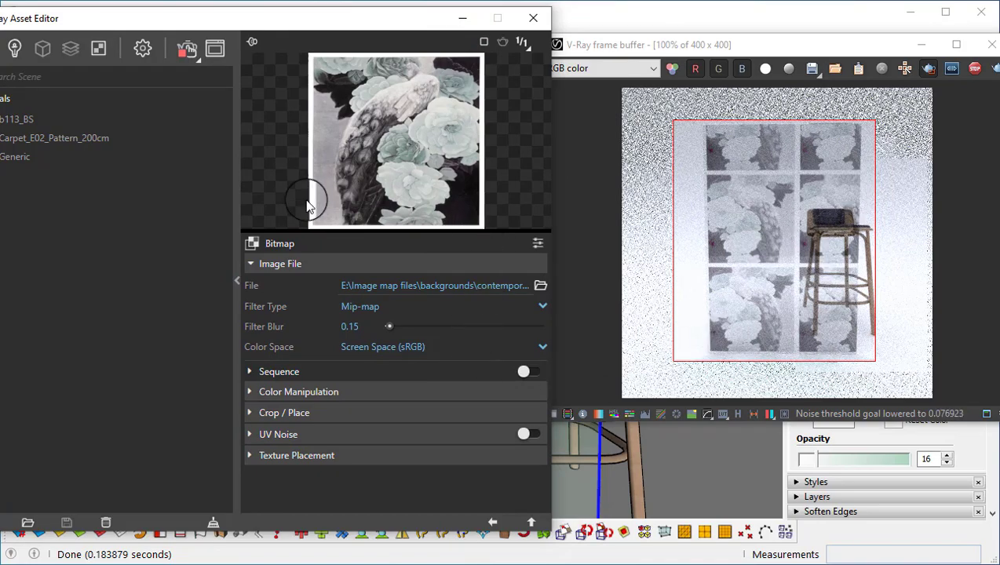
pyautogui.click(532, 524)
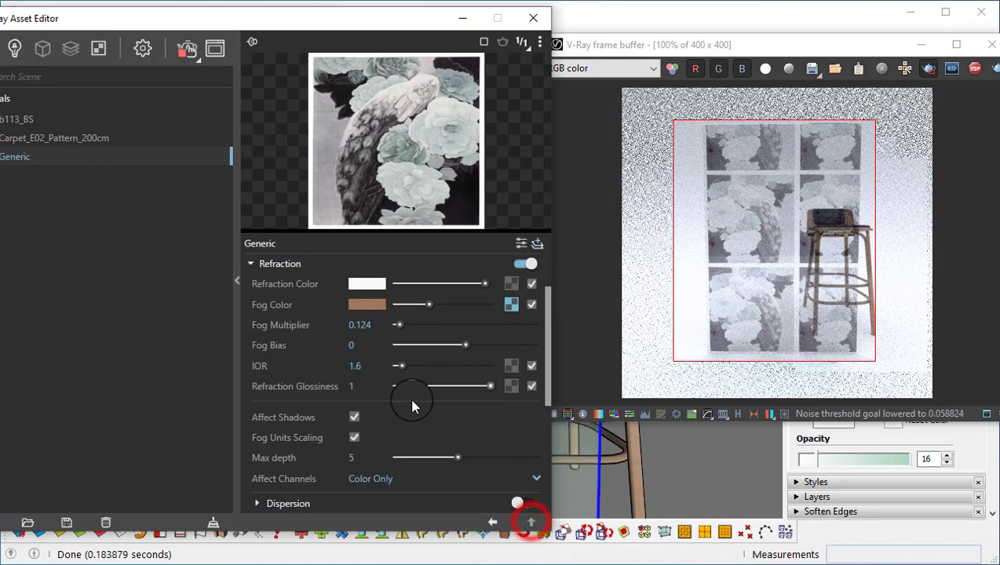
# Step: Set the fog color to pure white (R 1, G 1, B 1) and raise the Refraction Color to full white
pyautogui.click(371, 305)
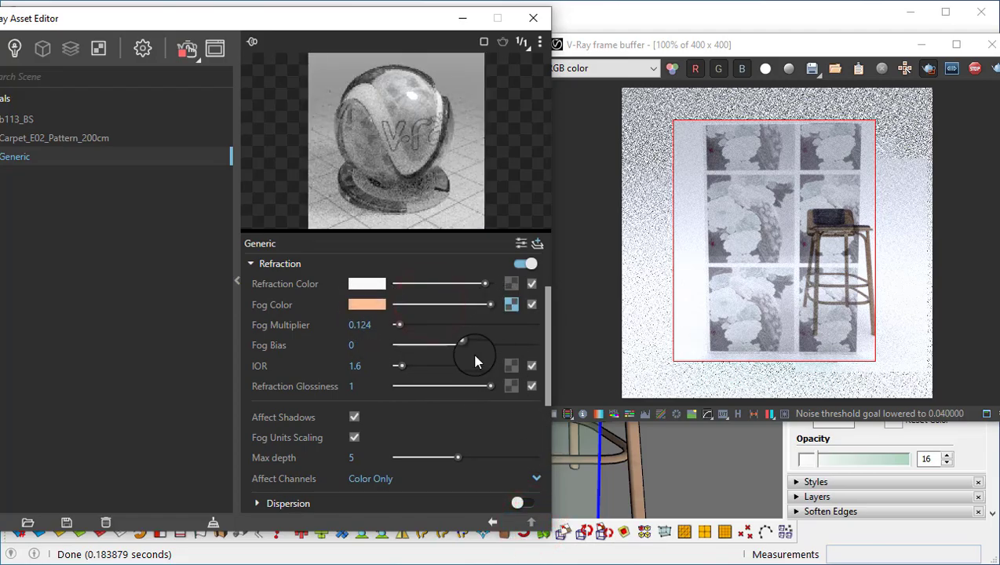
pyautogui.click(368, 305)
pyautogui.moveTo(87, 202); pyautogui.dragTo(24, 201)
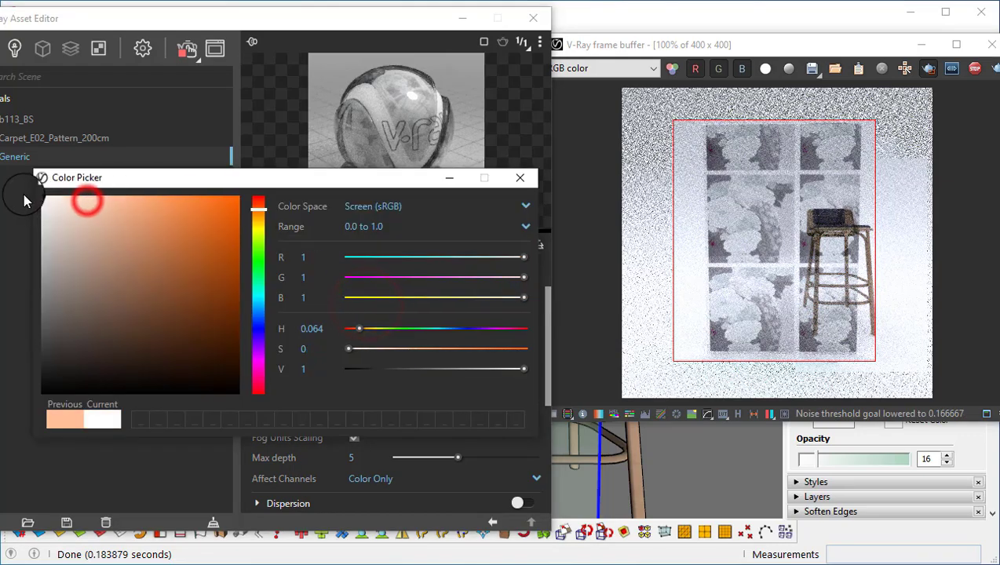
pyautogui.click(521, 187)
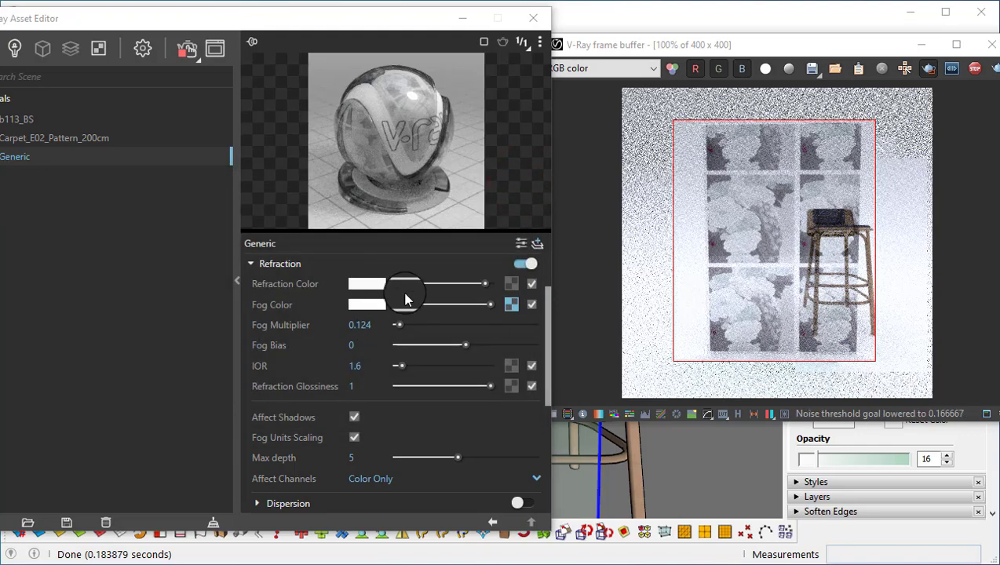
pyautogui.moveTo(485, 285); pyautogui.dragTo(499, 284)
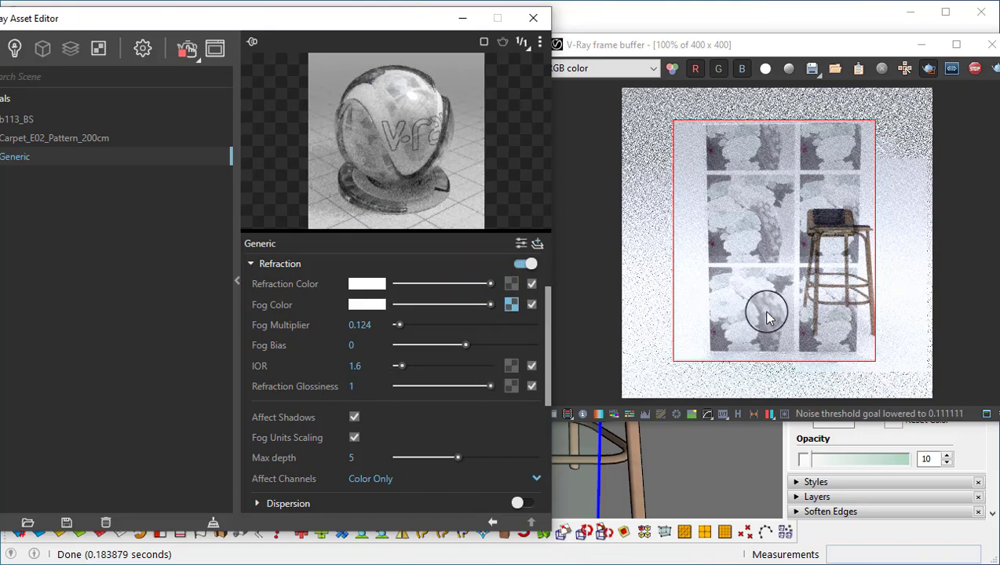
# Step: Expand the Generic material's Binding settings and set the Texture Mode to Texture Helper
pyautogui.moveTo(391, 32)
pyautogui.mouseDown()
pyautogui.moveTo(206, 47)
pyautogui.moveTo(248, 45)
pyautogui.mouseUp()
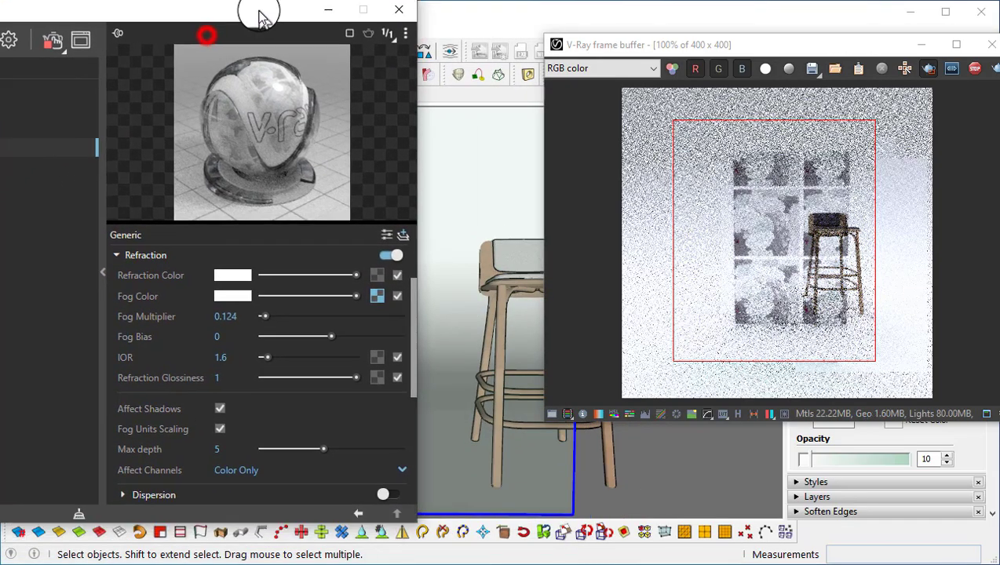
pyautogui.scroll(-5, 157, 487)
pyautogui.click(129, 470)
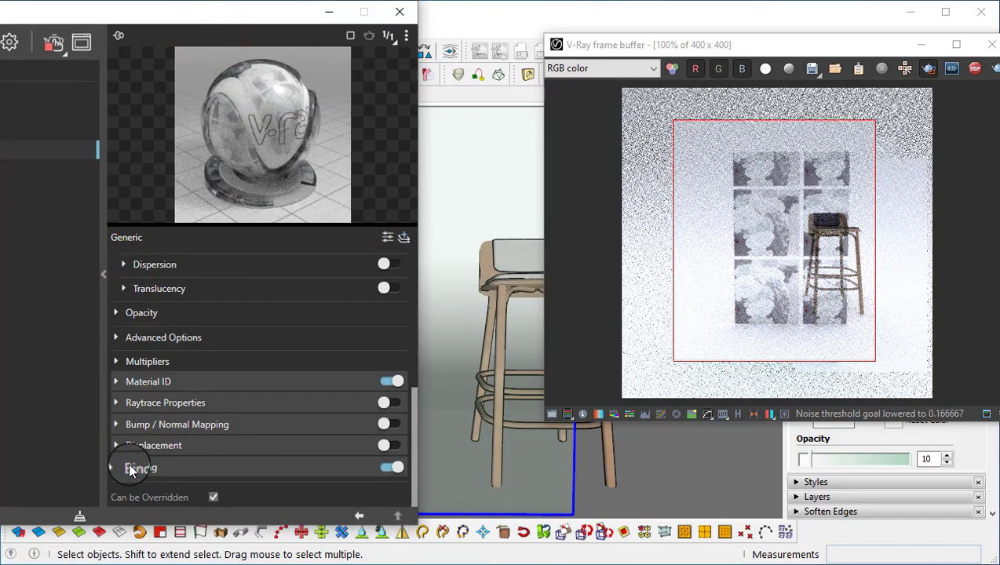
pyautogui.scroll(-2, 228, 463)
pyautogui.click(223, 467)
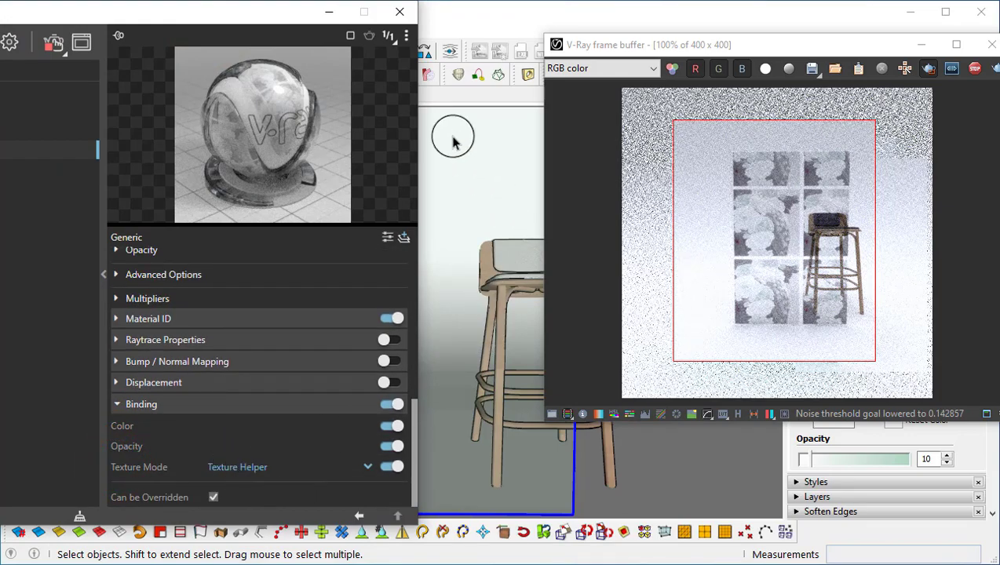
# Step: Minimize the Asset Editor and set the Generic material's SketchUp opacity to 100, keeping the render window beside the panel
pyautogui.click(329, 14)
pyautogui.moveTo(453, 373)
pyautogui.mouseDown(button='middle')
pyautogui.moveTo(413, 315)
pyautogui.moveTo(408, 332)
pyautogui.moveTo(396, 245)
pyautogui.moveTo(375, 323)
pyautogui.moveTo(386, 379)
pyautogui.moveTo(346, 320)
pyautogui.moveTo(343, 386)
pyautogui.moveTo(362, 360)
pyautogui.moveTo(331, 299)
pyautogui.mouseUp(button='middle')
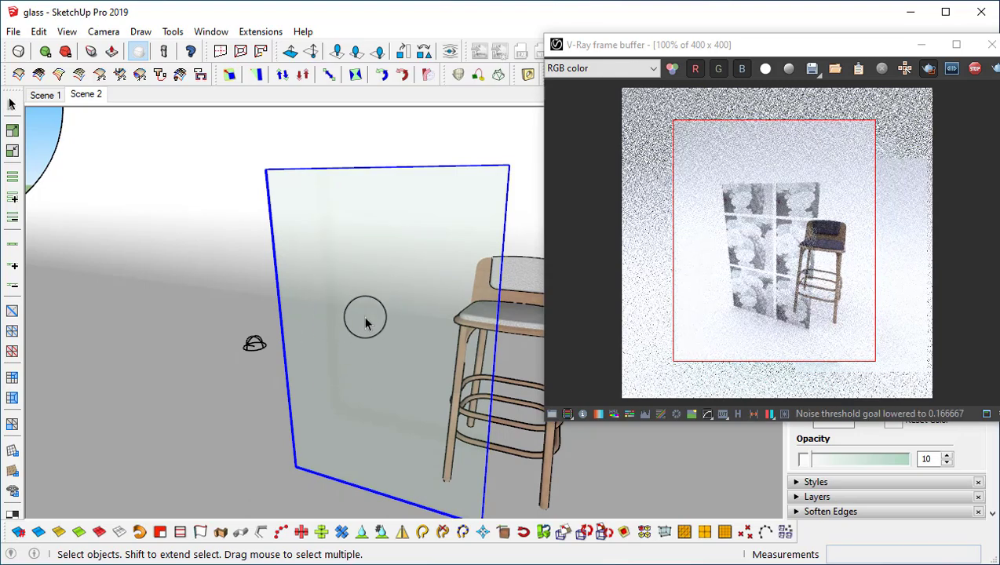
pyautogui.click(947, 465)
pyautogui.moveTo(846, 52); pyautogui.dragTo(487, 81)
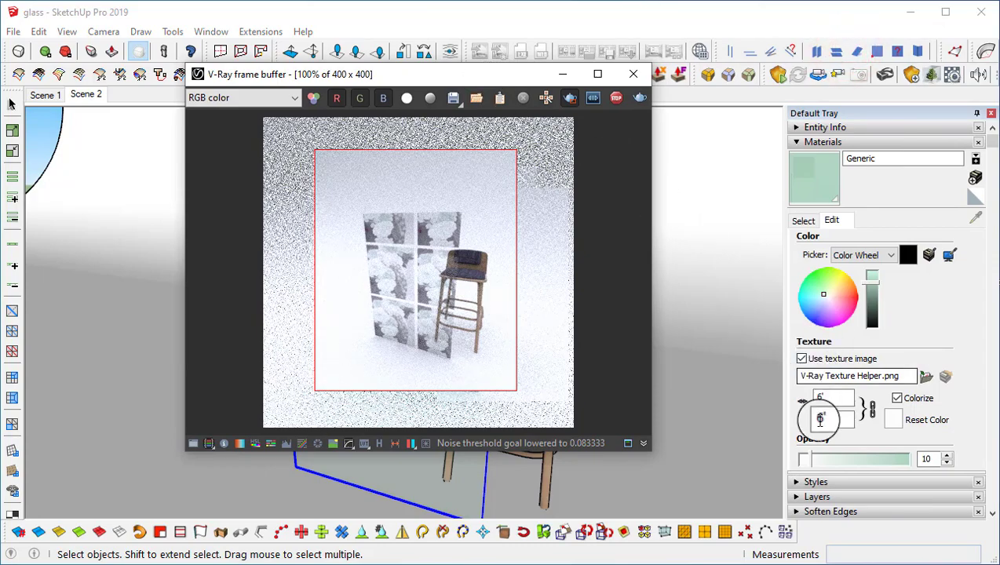
pyautogui.click(932, 458)
pyautogui.write('0')
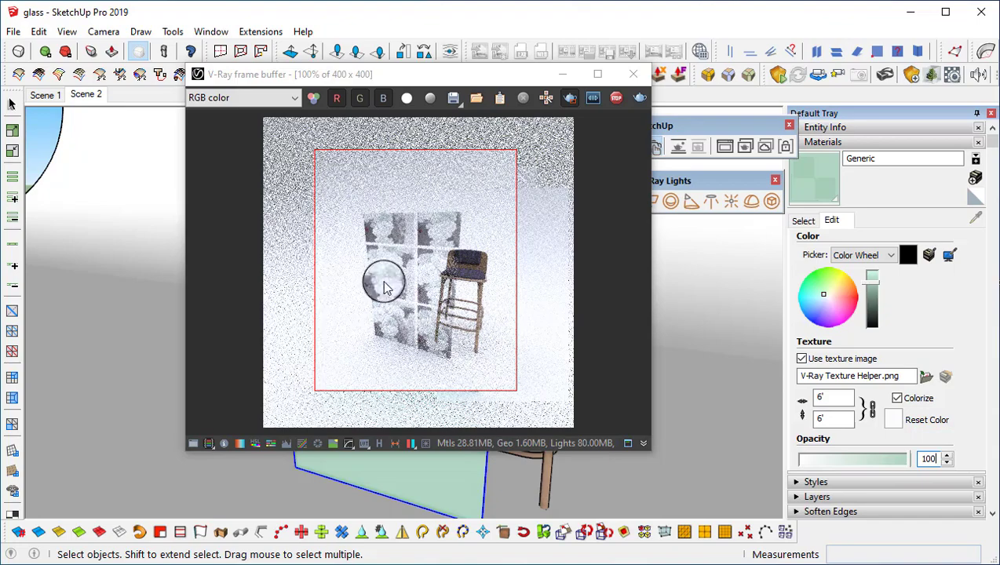
pyautogui.moveTo(380, 75); pyautogui.dragTo(791, 72)
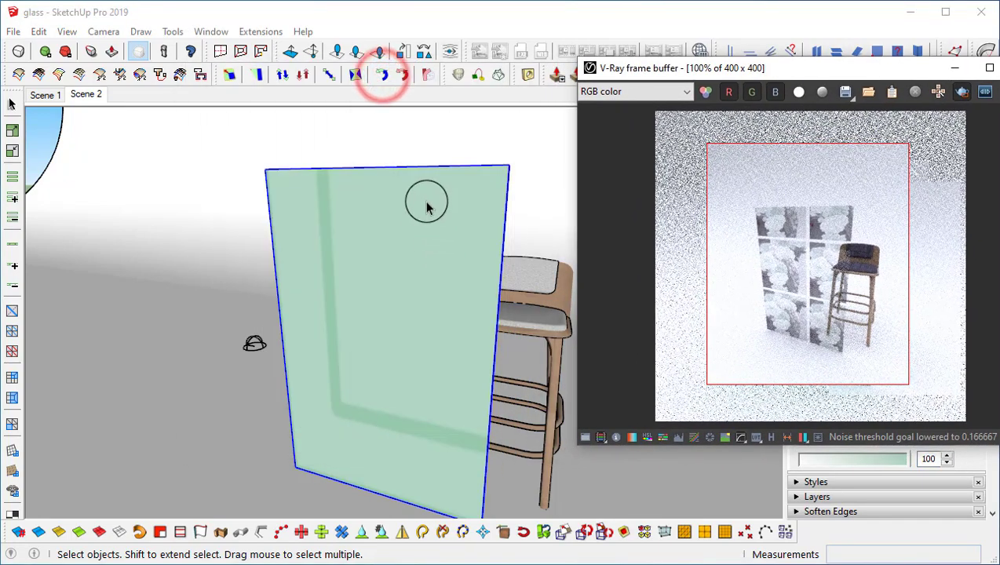
# Step: Apply the V-Ray Tri-Planar Projection (Fit) to the glass panel group
pyautogui.moveTo(373, 380); pyautogui.dragTo(424, 325, button='middle')
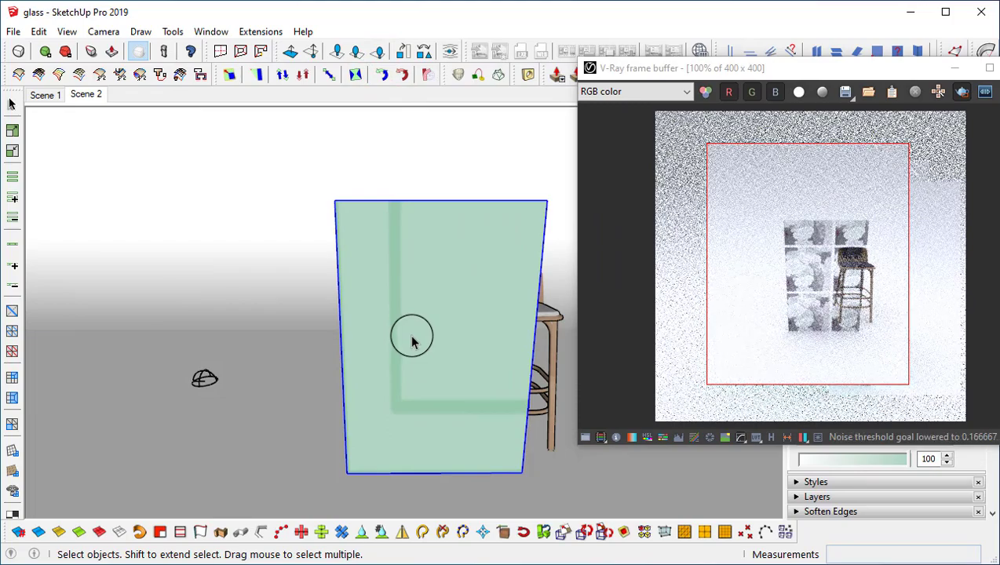
pyautogui.moveTo(414, 340); pyautogui.dragTo(308, 286, button='middle')
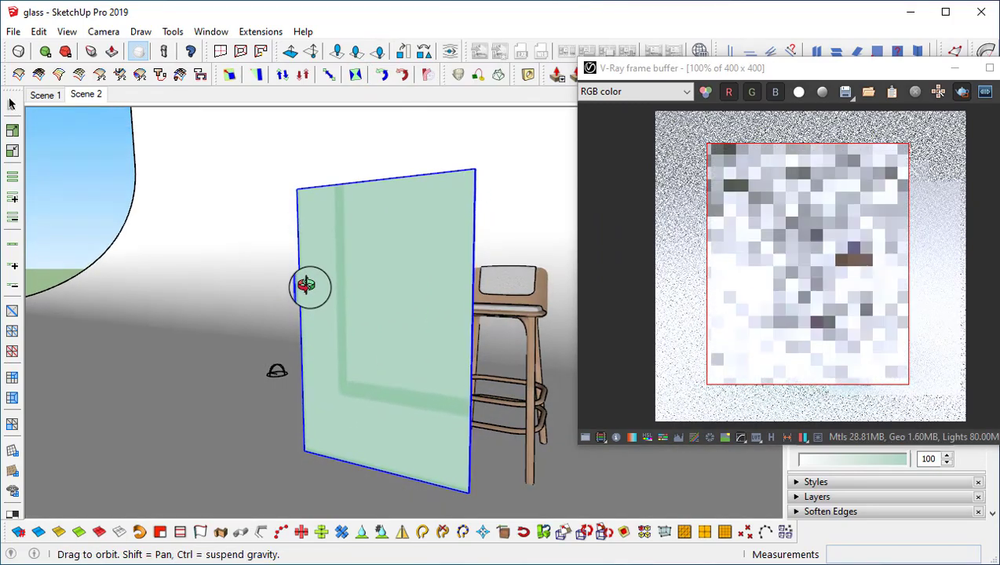
pyautogui.rightClick(372, 309)
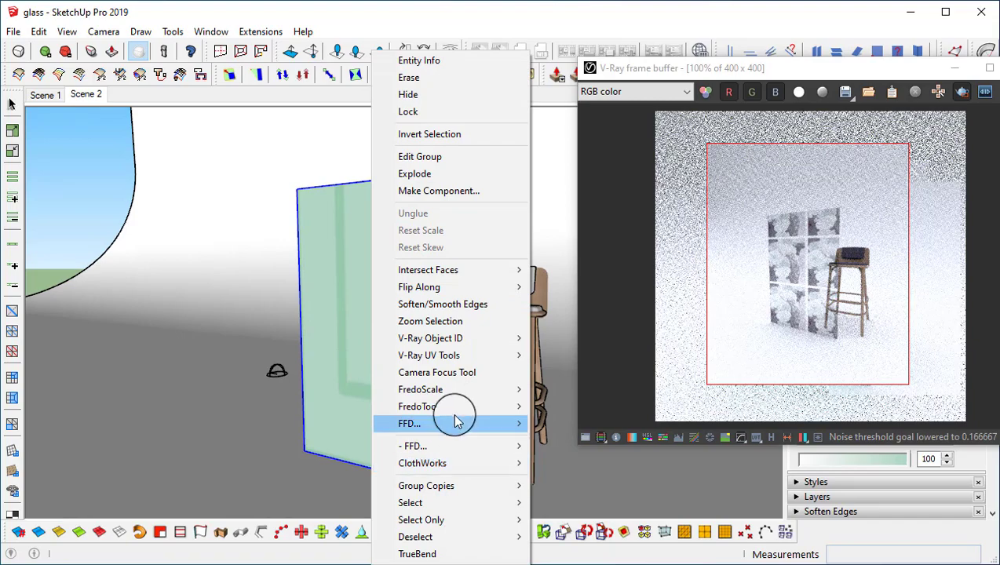
pyautogui.moveTo(444, 358)
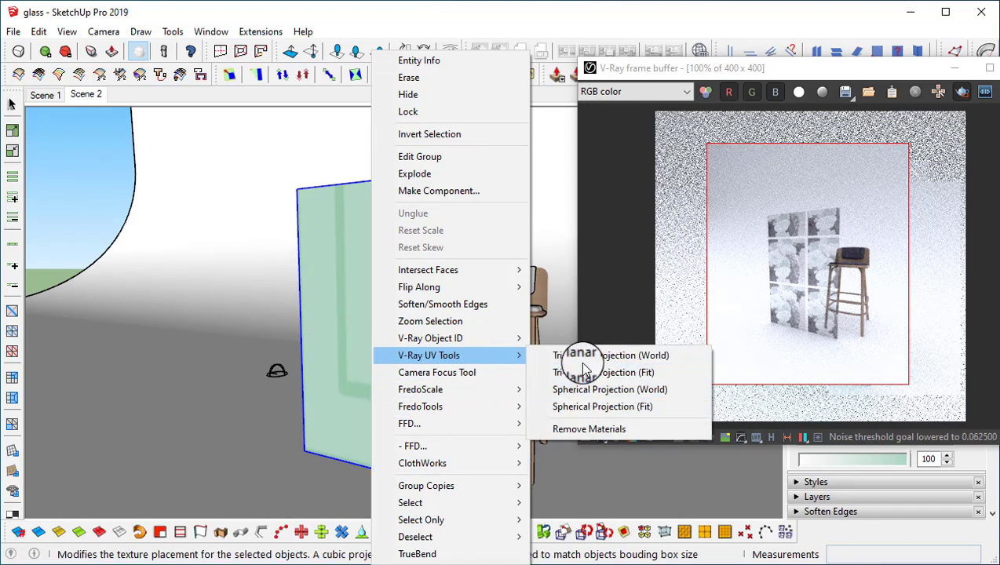
pyautogui.click(640, 361)
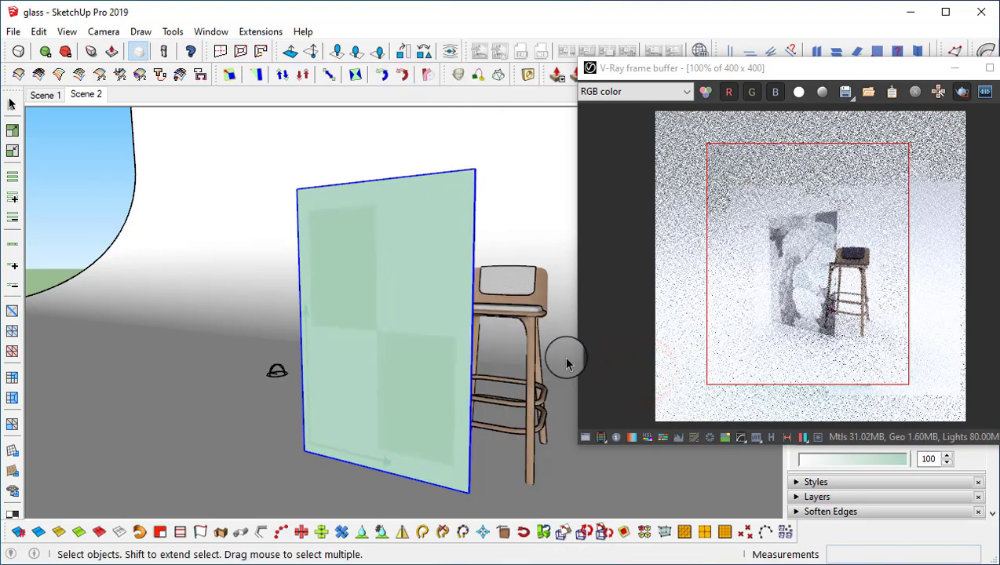
# Step: Examine the fitted texture on the glass panel up close and from the front view, comparing the model with the render
pyautogui.moveTo(380, 313)
pyautogui.mouseDown(button='middle')
pyautogui.moveTo(521, 350)
pyautogui.moveTo(411, 444)
pyautogui.mouseUp(button='middle')
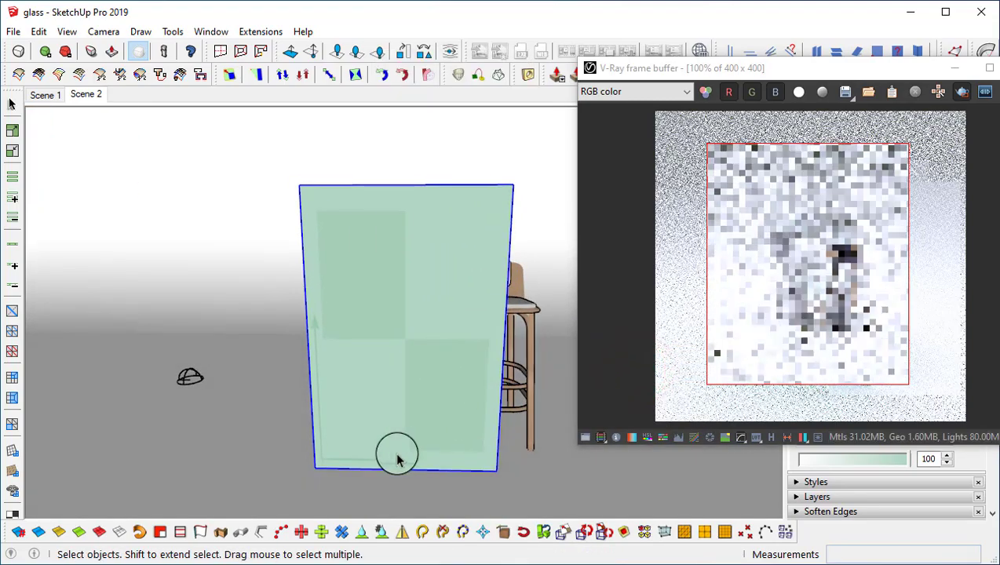
pyautogui.scroll(5, 385, 467)
pyautogui.scroll(2, 328, 464)
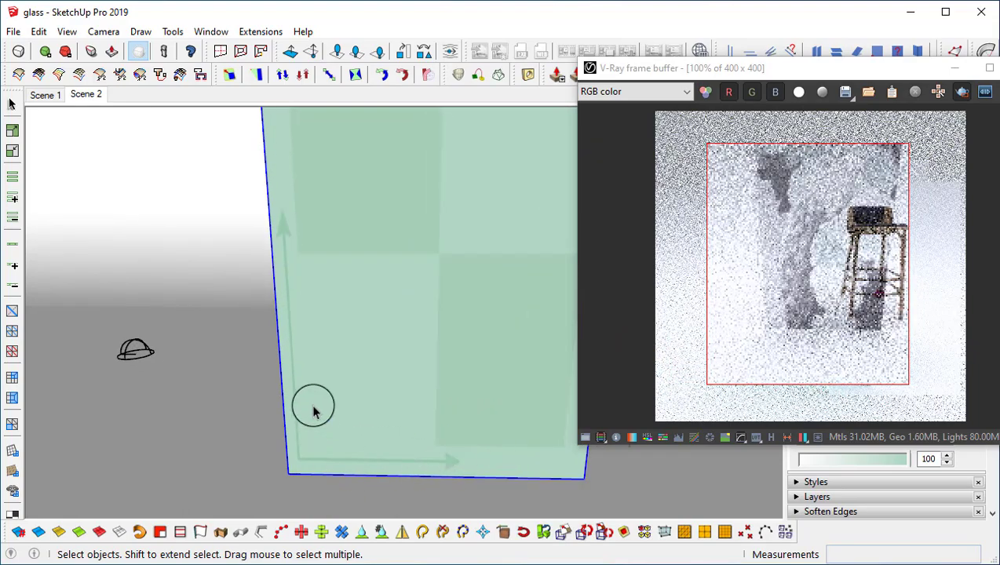
pyautogui.scroll(-1, 813, 323)
pyautogui.scroll(1, 816, 310)
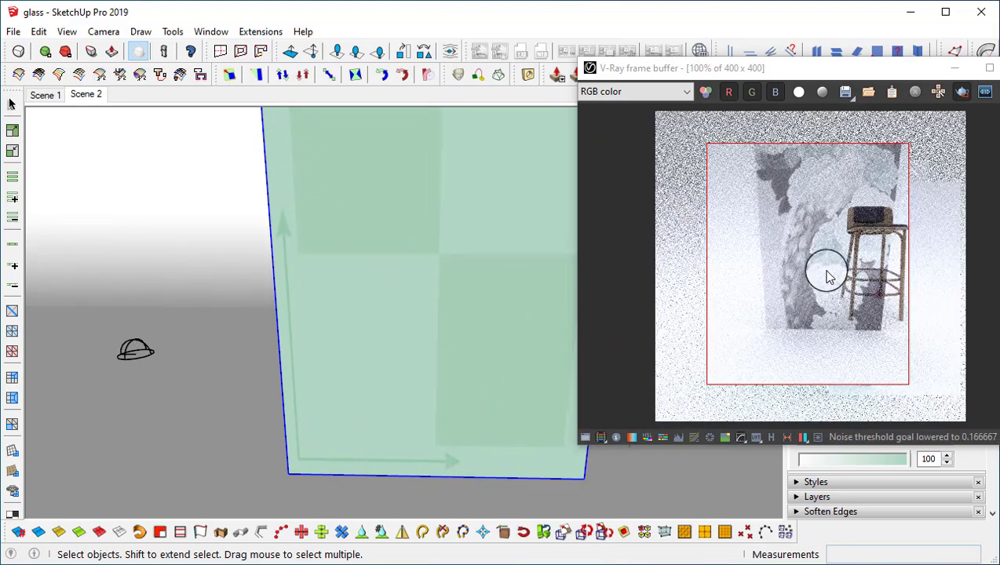
pyautogui.scroll(-2, 326, 289)
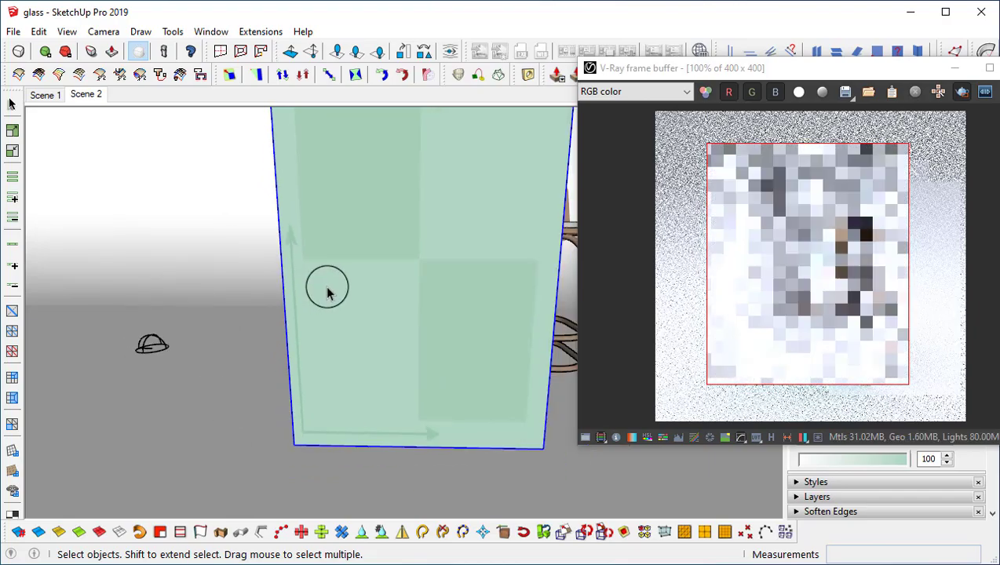
pyautogui.moveTo(429, 197); pyautogui.dragTo(404, 279, button='middle')
pyautogui.press('F2')
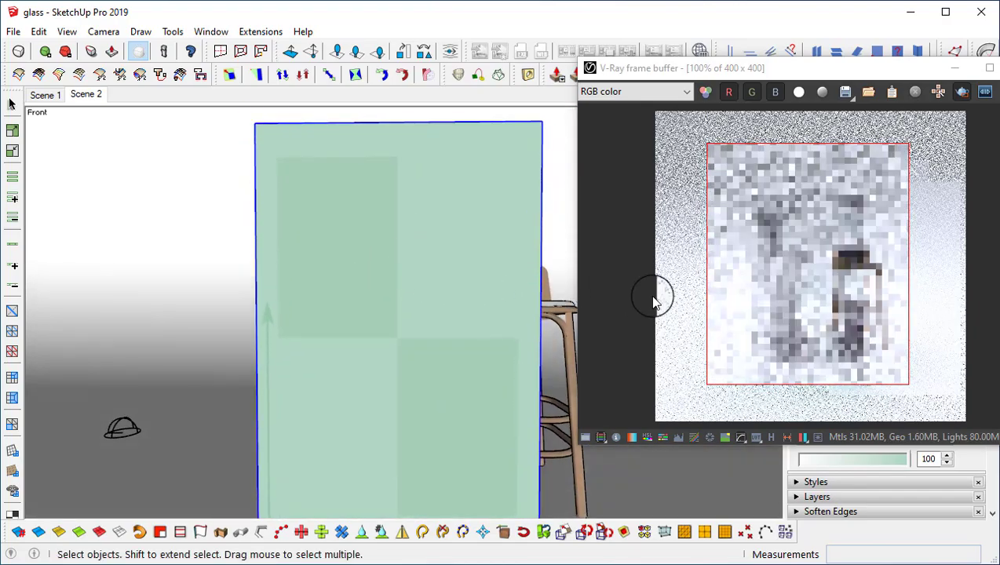
pyautogui.scroll(1, 824, 302)
pyautogui.scroll(-1, 824, 303)
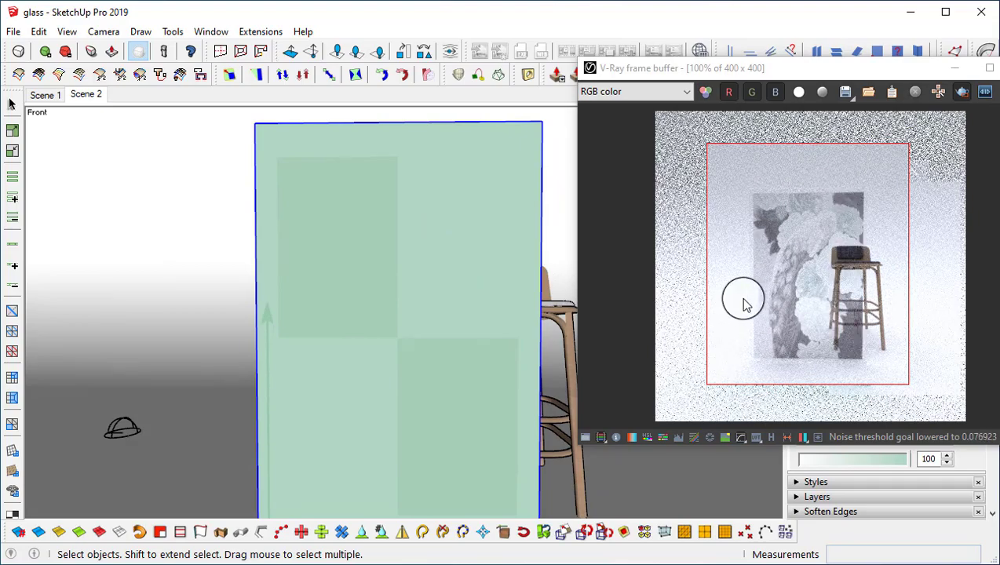
pyautogui.scroll(1, 442, 401)
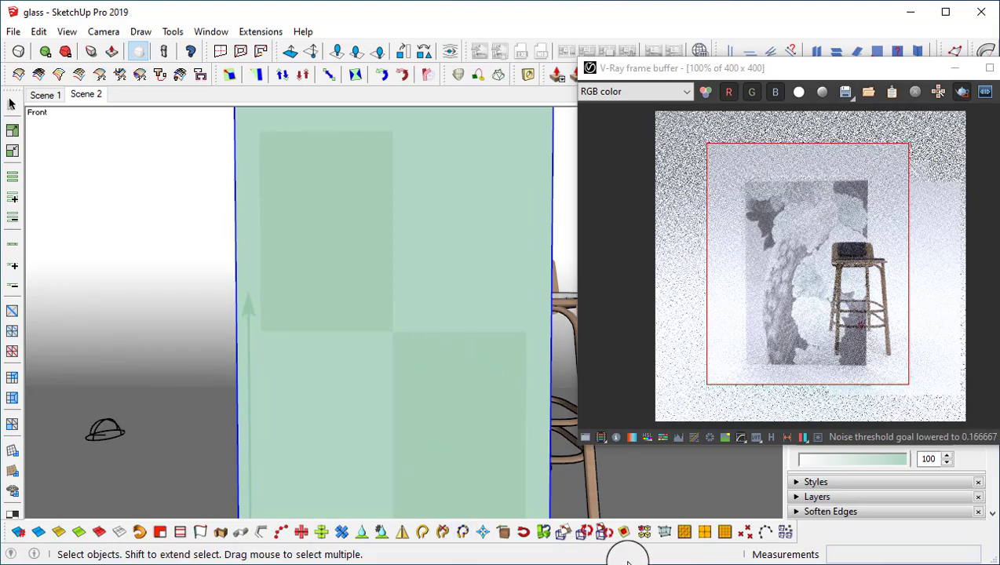
# Step: Bring back the Asset Editor and set the Generic material's refraction Fog Multiplier to 1
pyautogui.click(551, 564)
pyautogui.moveTo(230, 16); pyautogui.dragTo(340, 16)
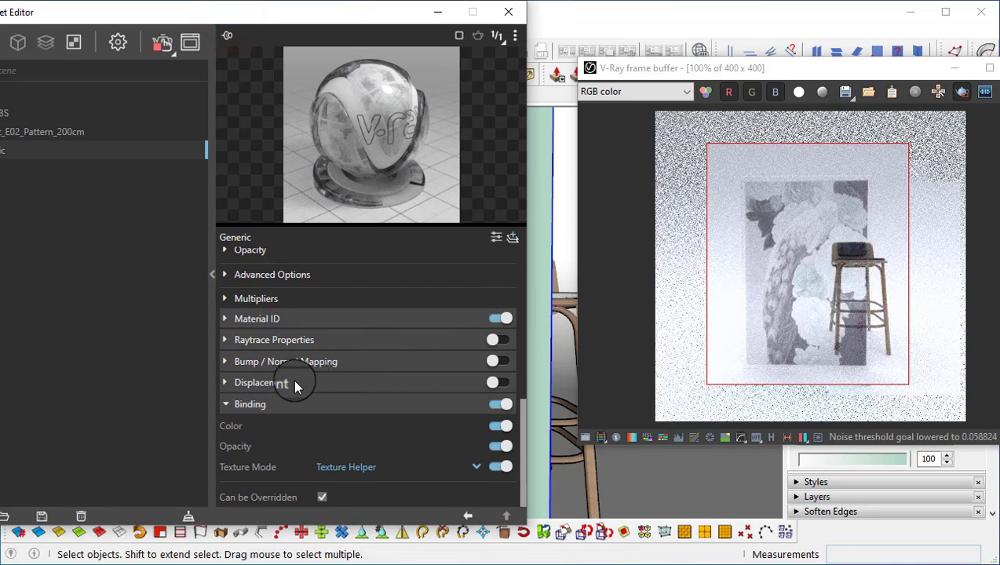
pyautogui.scroll(2, 247, 306)
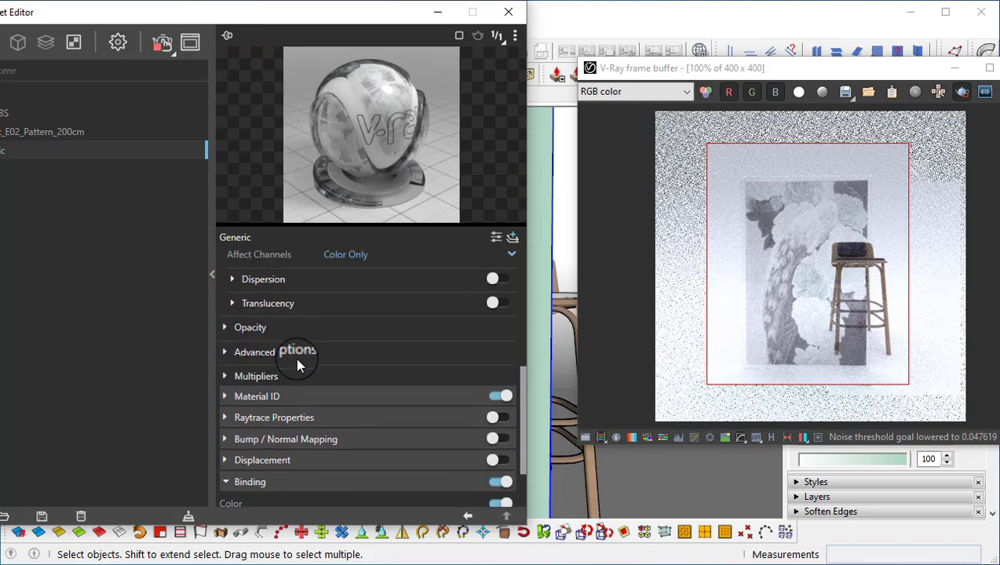
pyautogui.scroll(7, 298, 363)
pyautogui.click(330, 386)
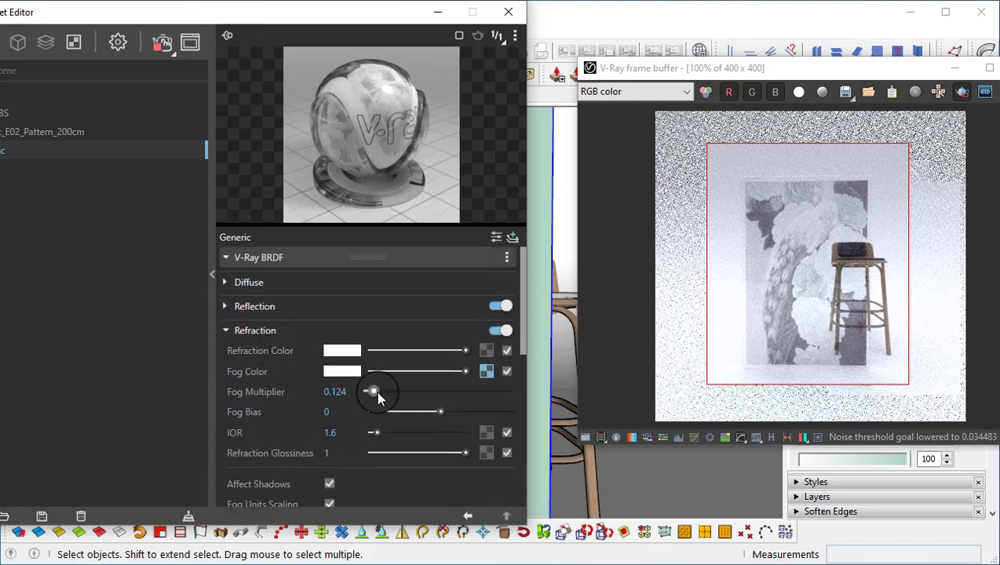
pyautogui.moveTo(234, 396)
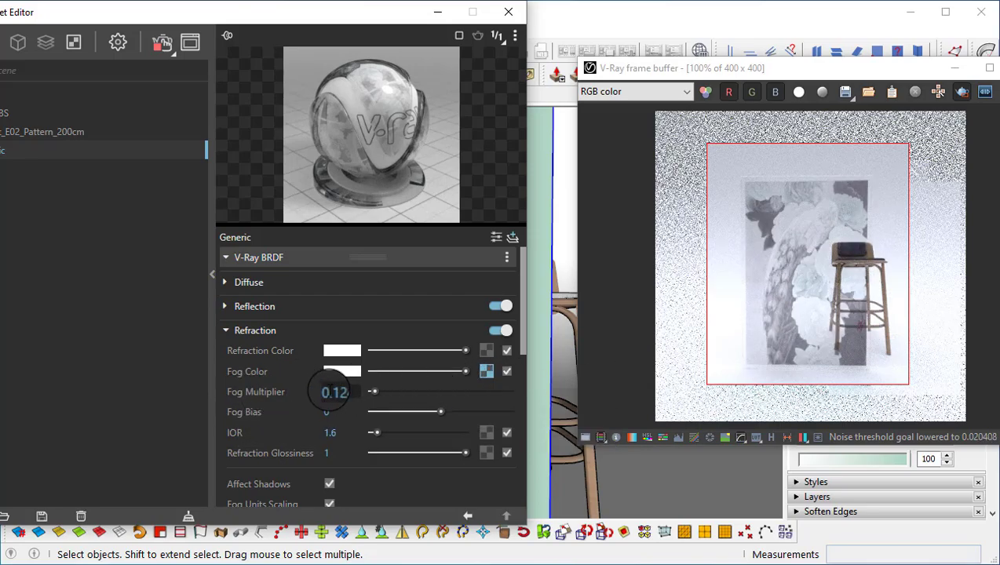
pyautogui.click(353, 394)
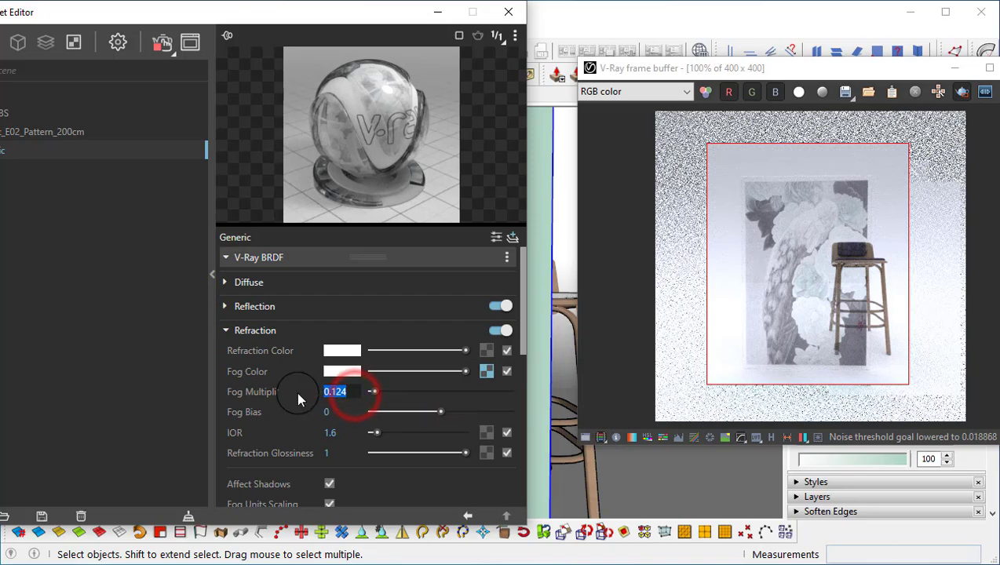
pyautogui.write('1')
pyautogui.press('Return')
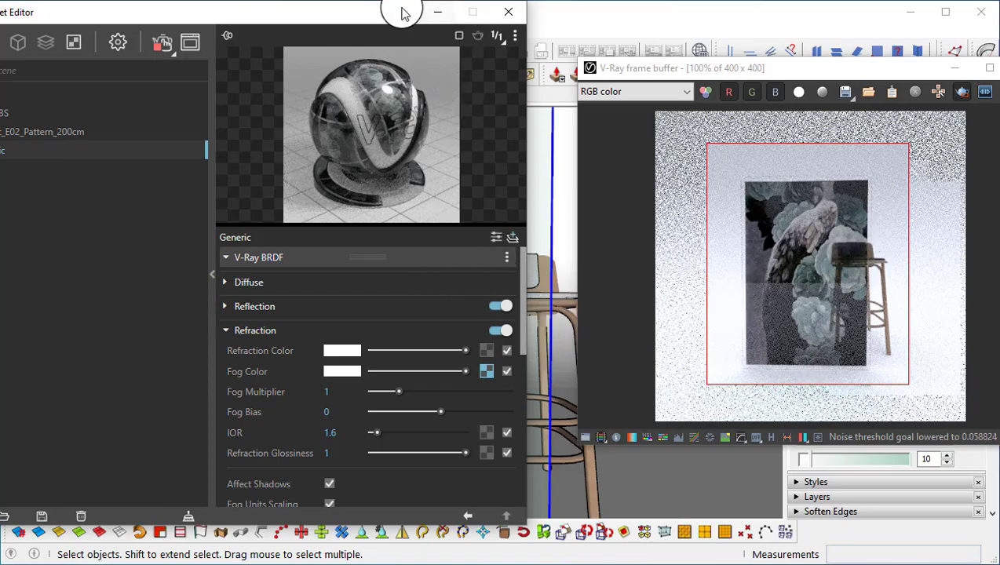
# Step: Minimize the Asset Editor and examine the printed glass panel from several angles, inspecting its upper corner closely in the render
pyautogui.click(438, 12)
pyautogui.moveTo(519, 306); pyautogui.dragTo(480, 328, button='middle')
pyautogui.scroll(3, 511, 322)
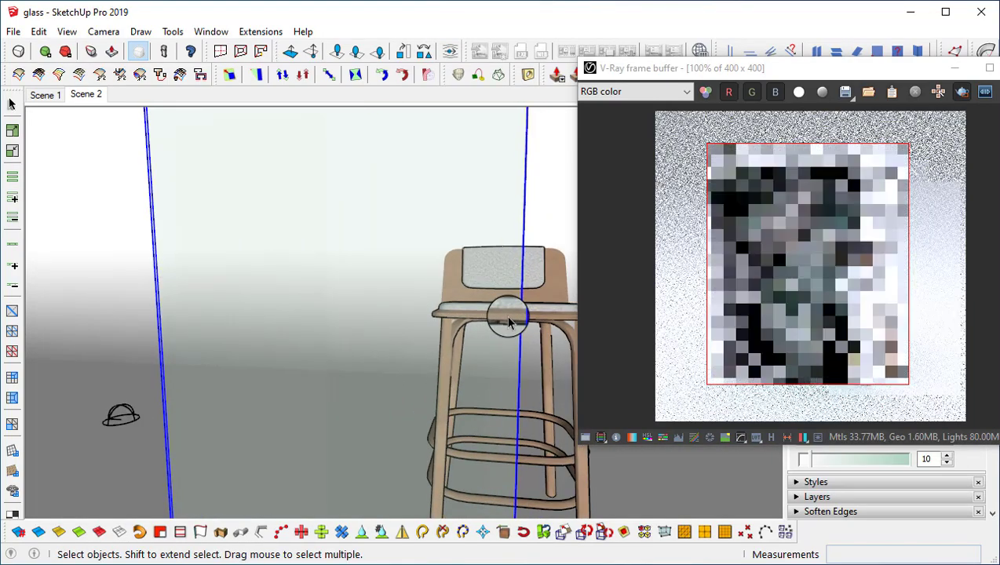
pyautogui.moveTo(529, 290)
pyautogui.mouseDown(button='middle')
pyautogui.moveTo(502, 306)
pyautogui.moveTo(479, 402)
pyautogui.mouseUp(button='middle')
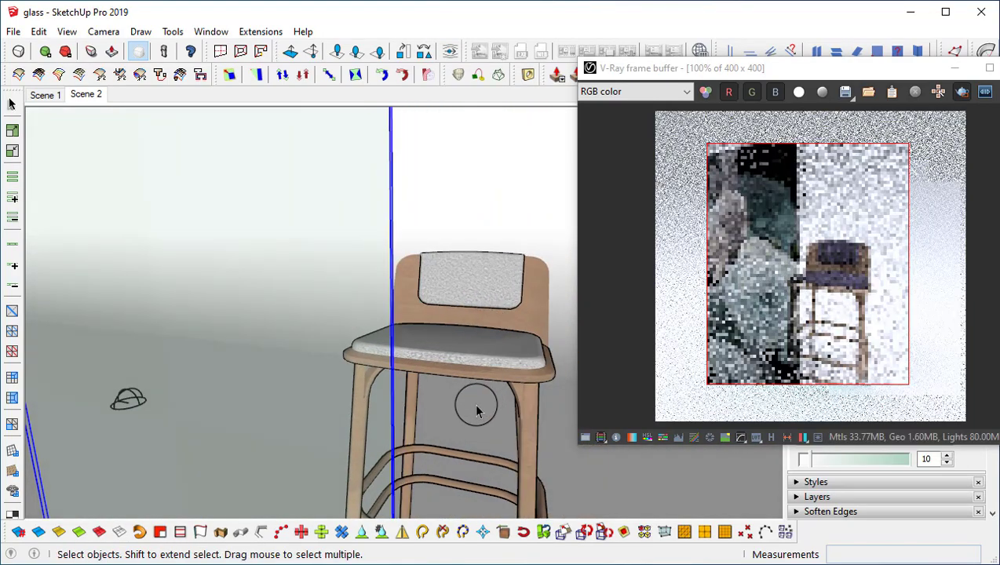
pyautogui.scroll(-1, 478, 393)
pyautogui.moveTo(436, 364)
pyautogui.mouseDown(button='middle')
pyautogui.moveTo(536, 365)
pyautogui.moveTo(458, 335)
pyautogui.moveTo(458, 319)
pyautogui.moveTo(481, 314)
pyautogui.moveTo(447, 308)
pyautogui.moveTo(509, 334)
pyautogui.mouseUp(button='middle')
pyautogui.scroll(-2, 463, 342)
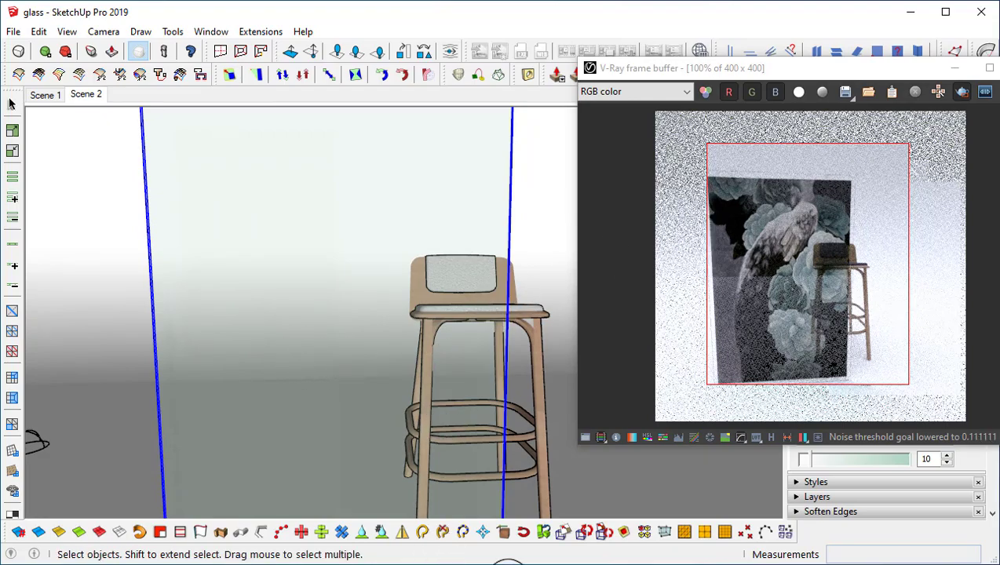
pyautogui.scroll(2, 834, 179)
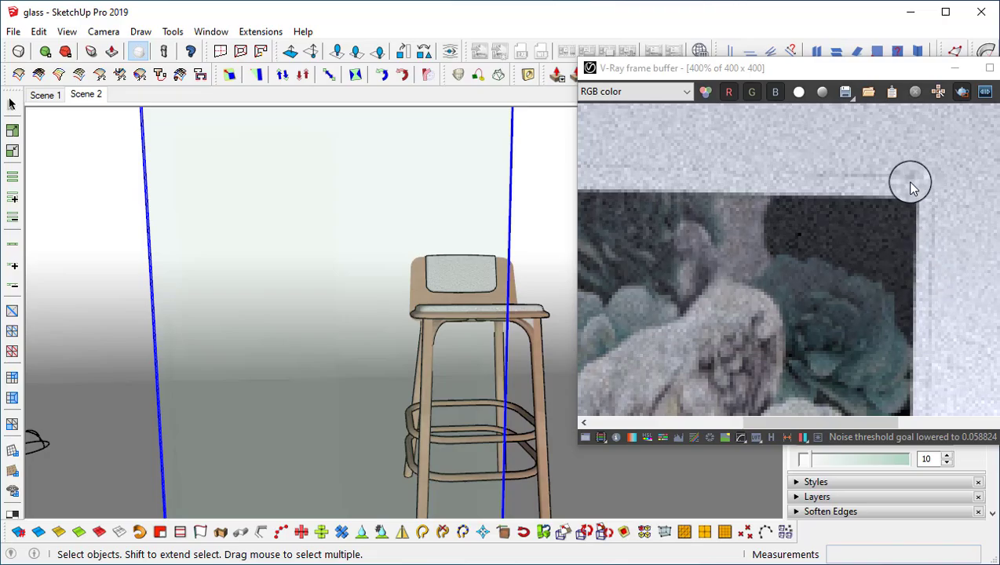
pyautogui.scroll(-2, 813, 186)
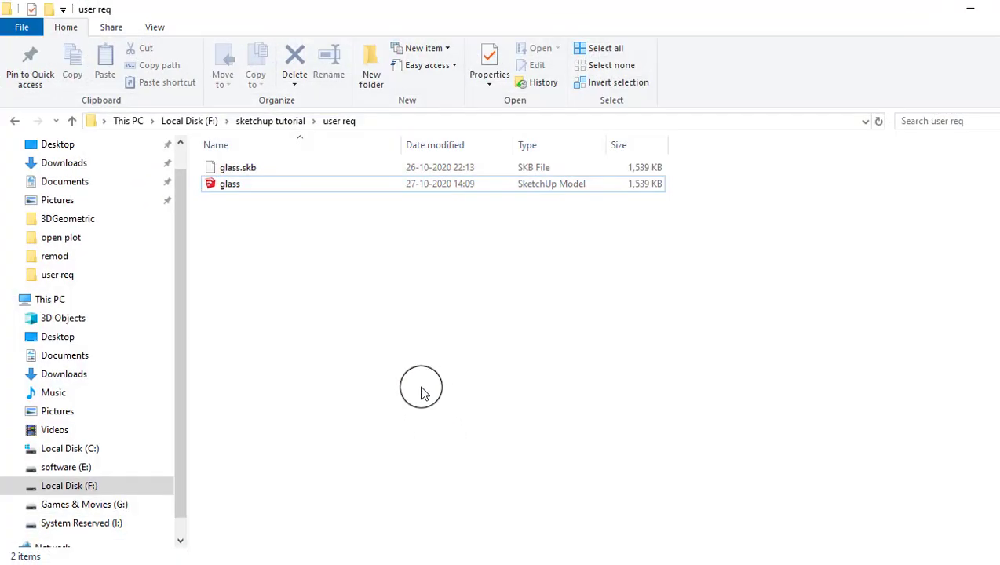
# Step: Switch to File Explorer and open contemporary-prints-and-posters from software (E:), Image map files, backgrounds, in Microsoft Office Picture Manager
pyautogui.click(66, 468)
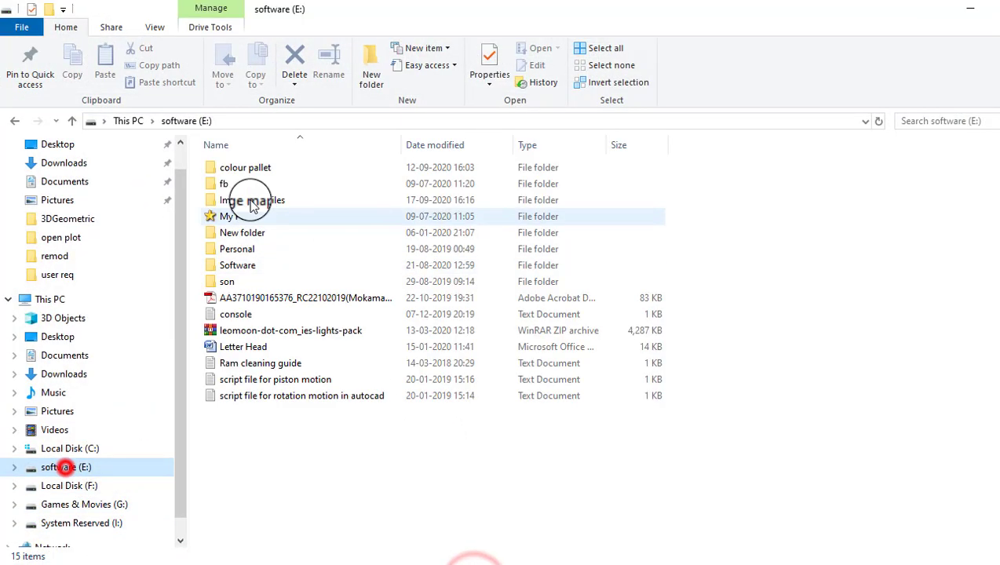
pyautogui.doubleClick(246, 198)
pyautogui.doubleClick(235, 183)
pyautogui.click(400, 431)
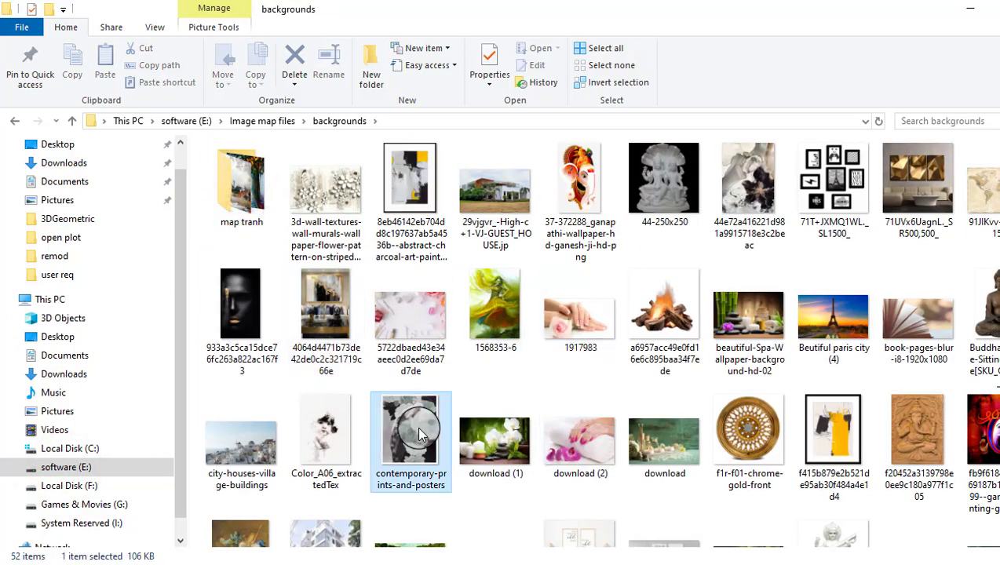
pyautogui.rightClick(400, 432)
pyautogui.click(469, 325)
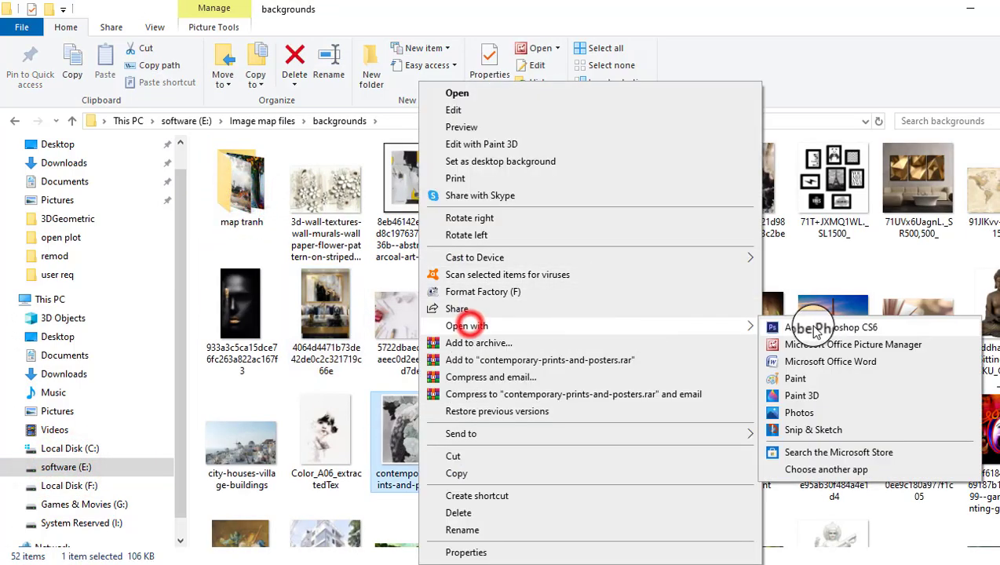
pyautogui.click(800, 345)
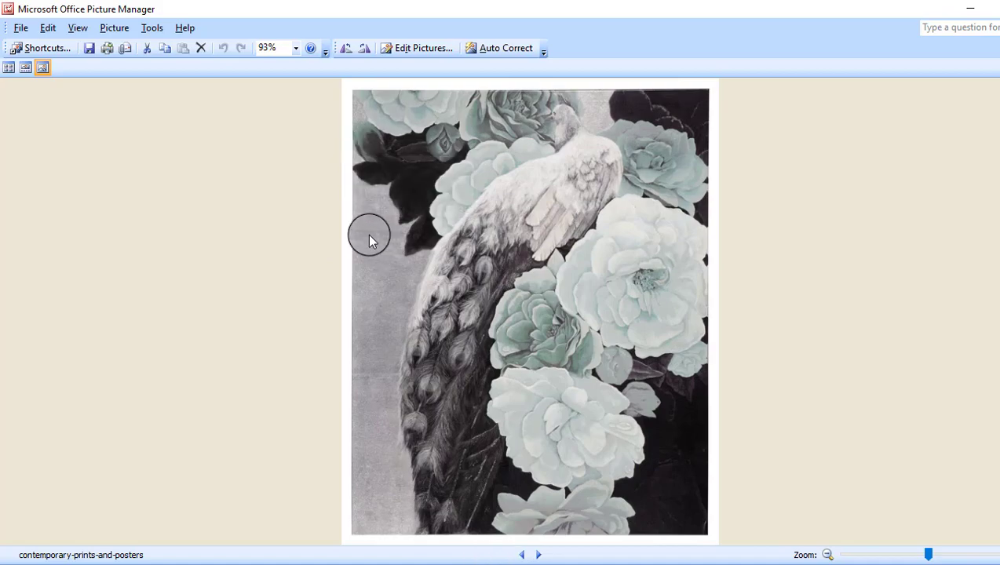
# Step: Return to the V-Ray frame buffer and examine the printed panel's border up close and from an angled view
pyautogui.moveTo(510, 552)
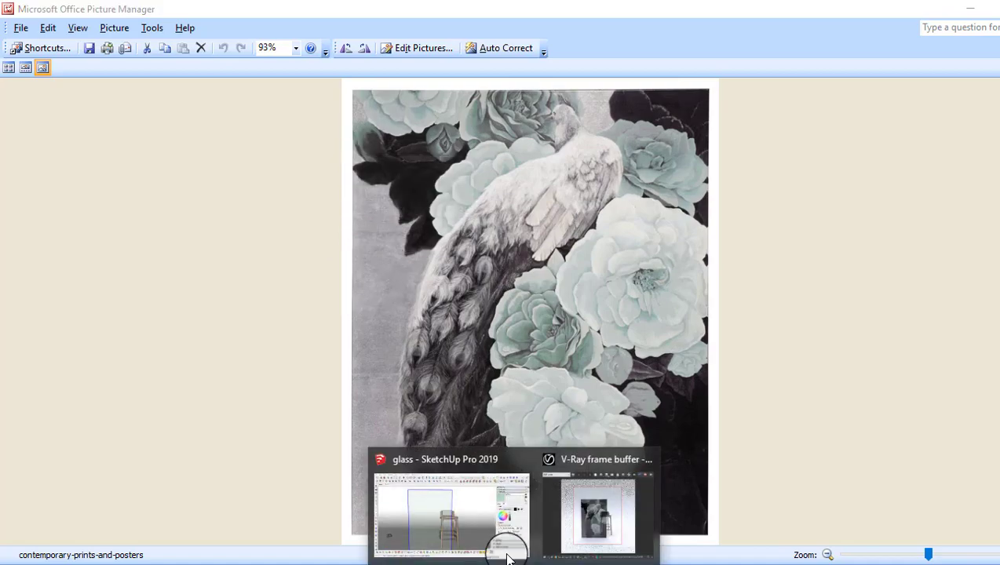
pyautogui.click(579, 542)
pyautogui.scroll(2, 747, 200)
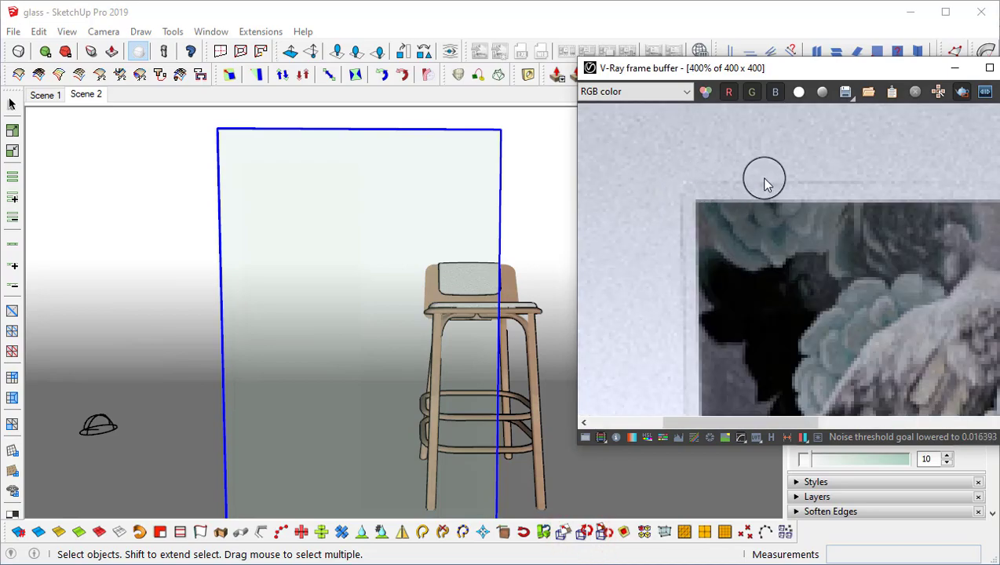
pyautogui.scroll(-1, 724, 189)
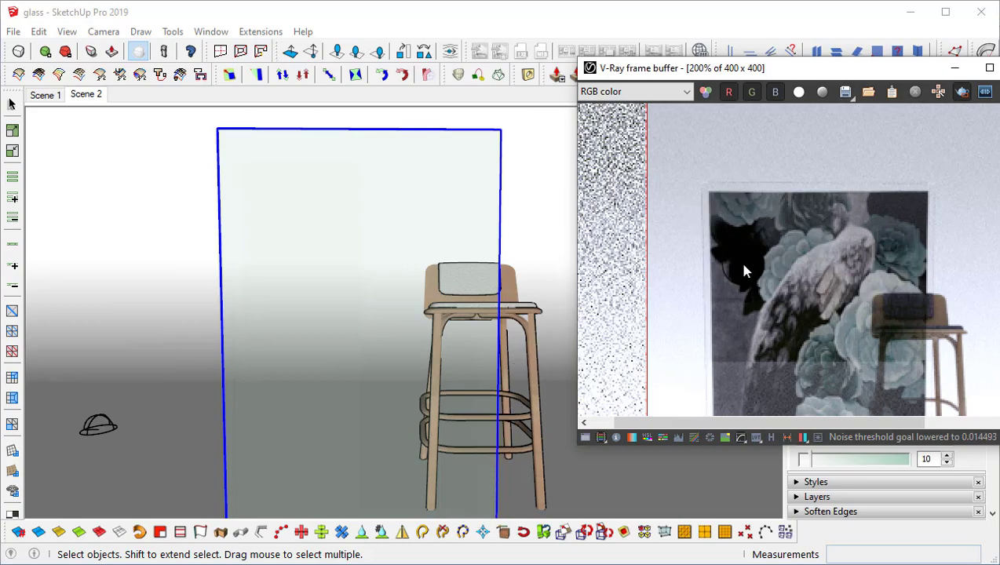
pyautogui.click(783, 308)
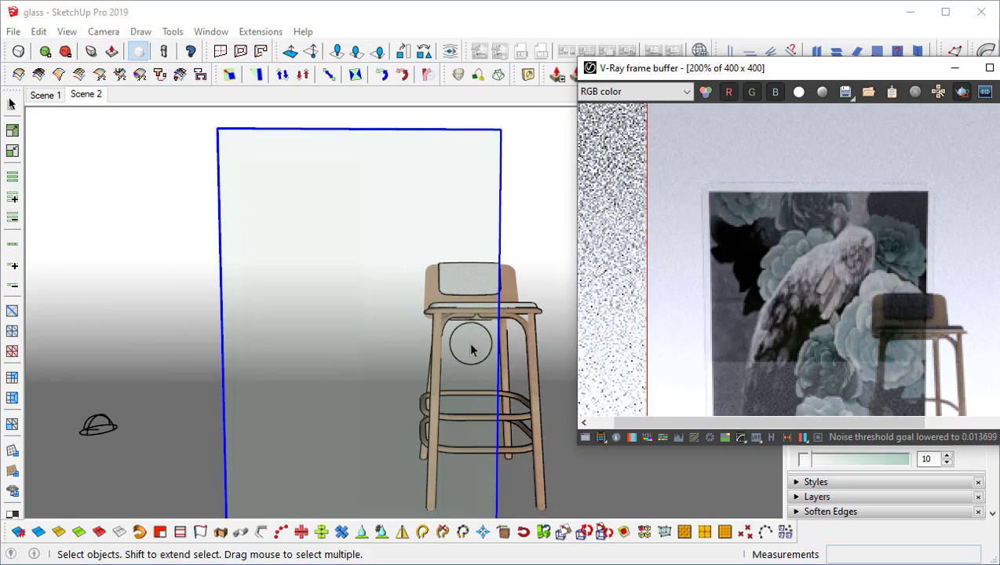
pyautogui.moveTo(451, 314)
pyautogui.mouseDown(button='middle')
pyautogui.moveTo(511, 337)
pyautogui.moveTo(551, 379)
pyautogui.moveTo(632, 396)
pyautogui.mouseUp(button='middle')
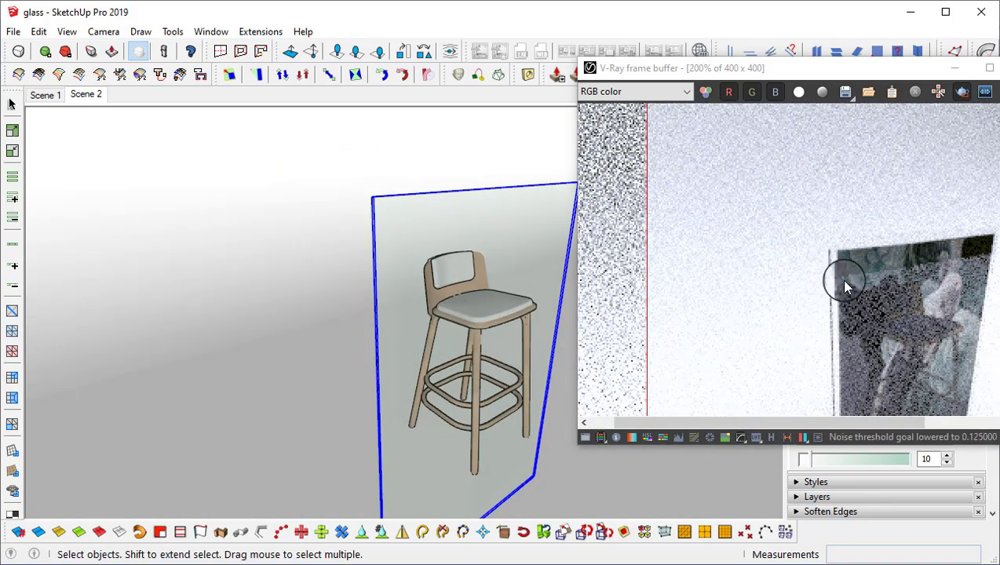
pyautogui.moveTo(875, 289); pyautogui.dragTo(786, 223, button='middle')
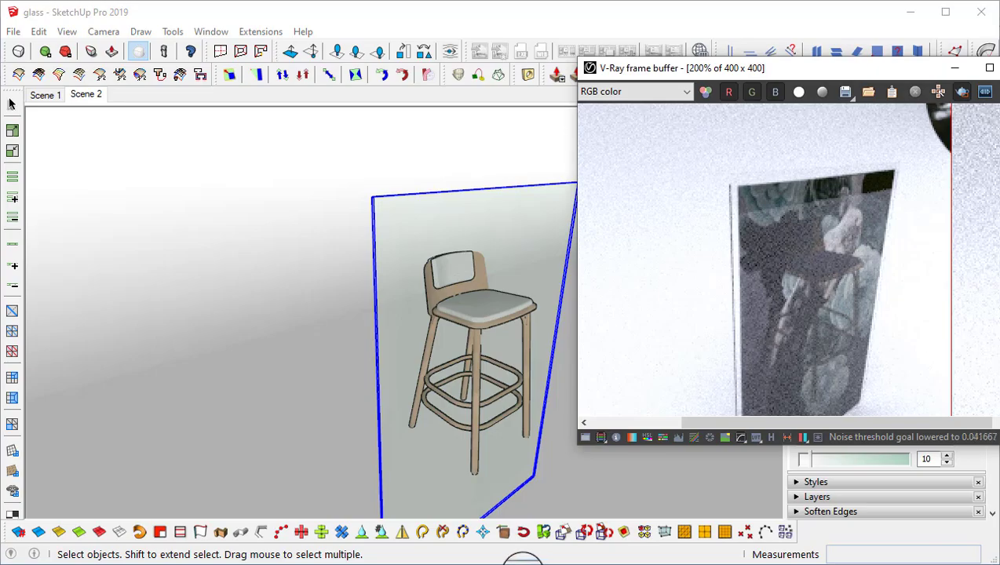
# Step: Check the source picture's white border again, then compare it with the rendered panel from the front and another angle
pyautogui.click(501, 524)
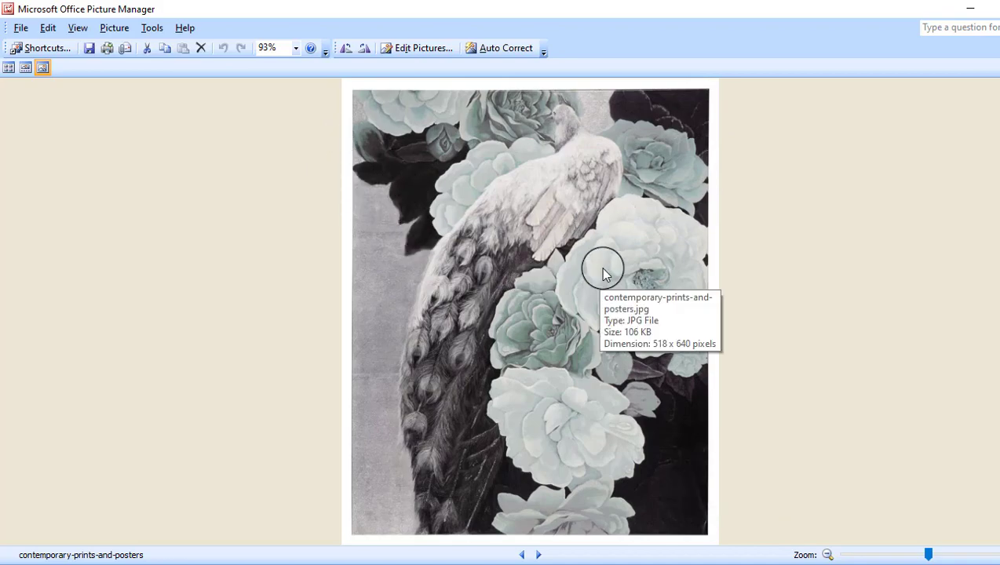
pyautogui.click(953, 6)
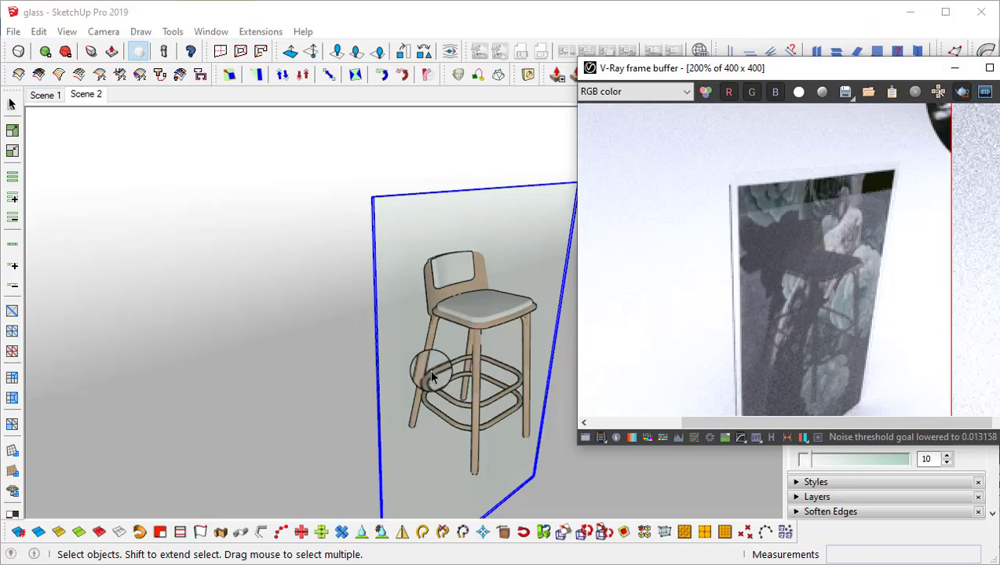
pyautogui.moveTo(431, 377)
pyautogui.mouseDown(button='middle')
pyautogui.moveTo(404, 331)
pyautogui.moveTo(353, 297)
pyautogui.moveTo(403, 306)
pyautogui.mouseUp(button='middle')
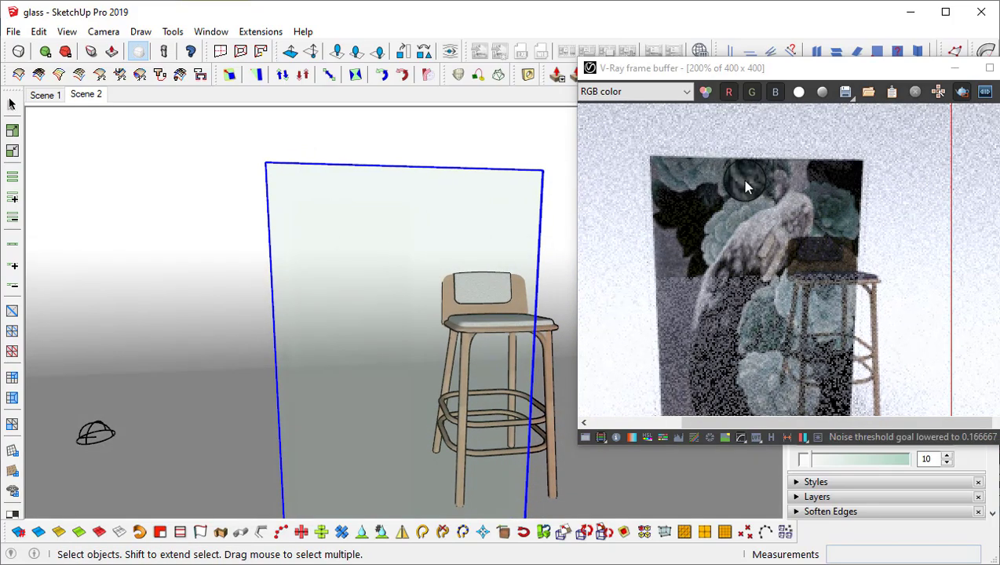
pyautogui.moveTo(324, 322); pyautogui.dragTo(413, 362, button='middle')
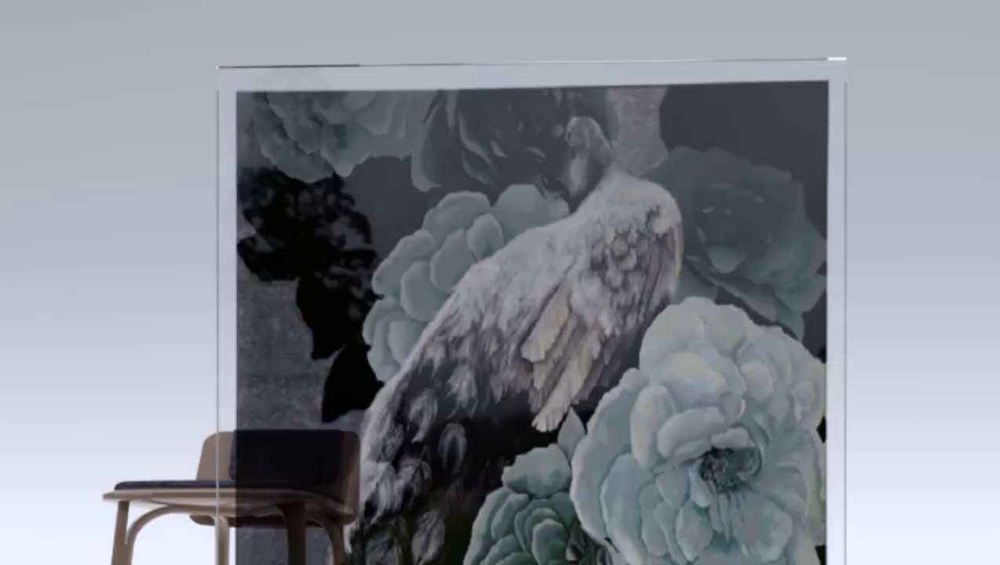